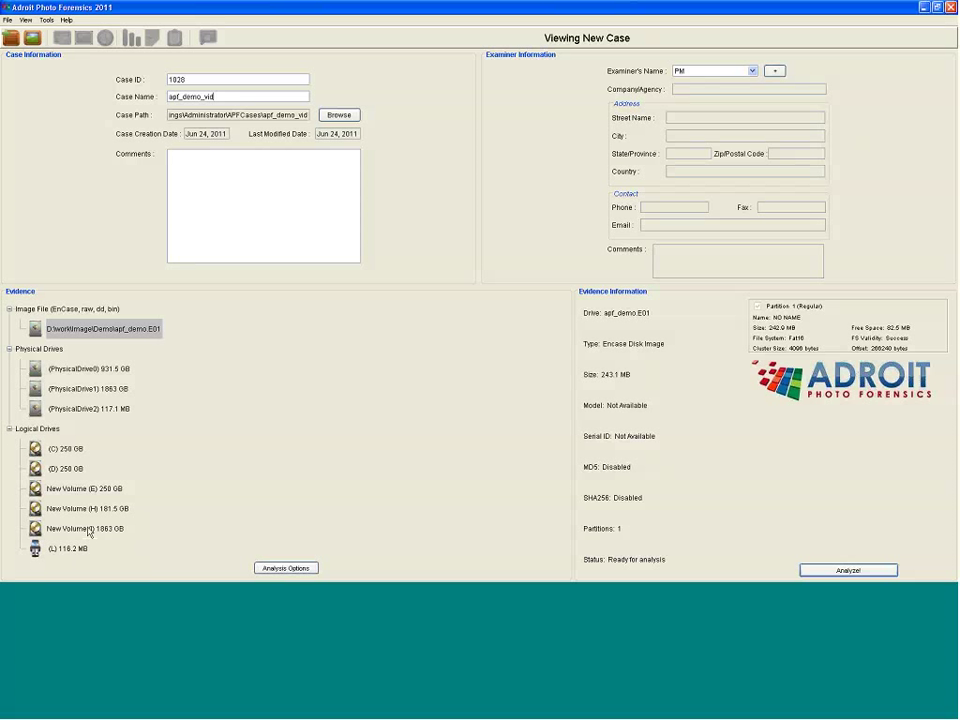
left_click(279, 569)
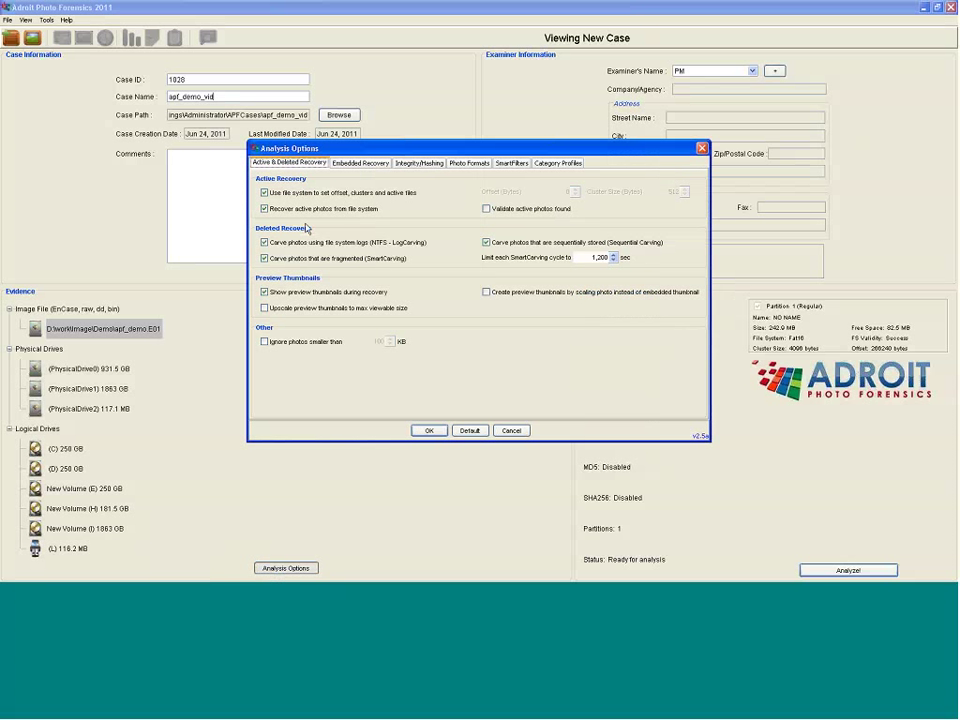
left_click(508, 163)
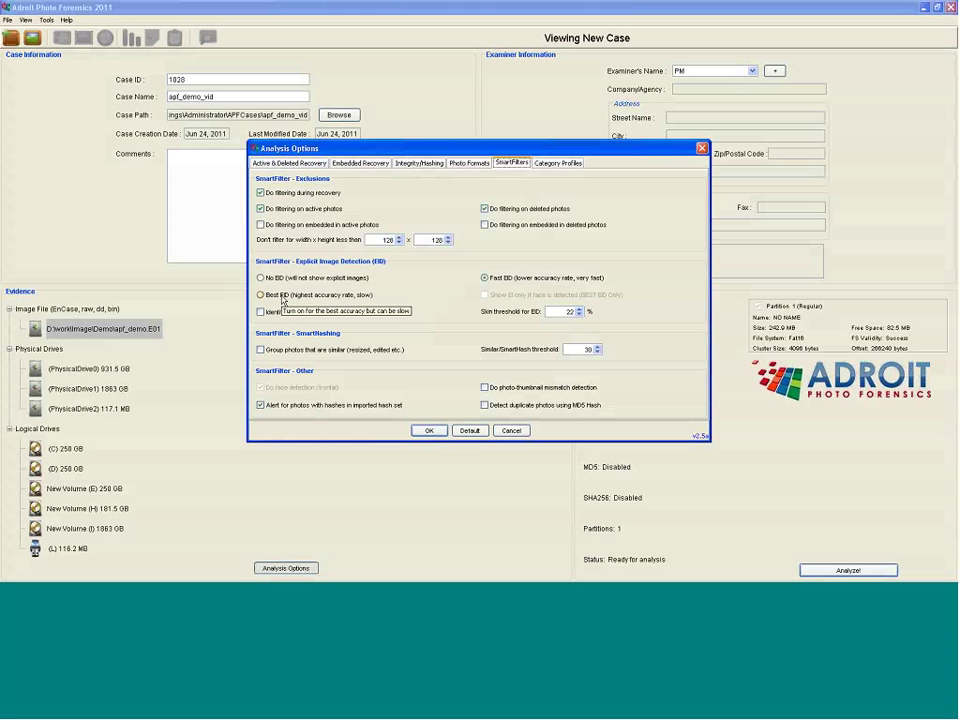
left_click(428, 430)
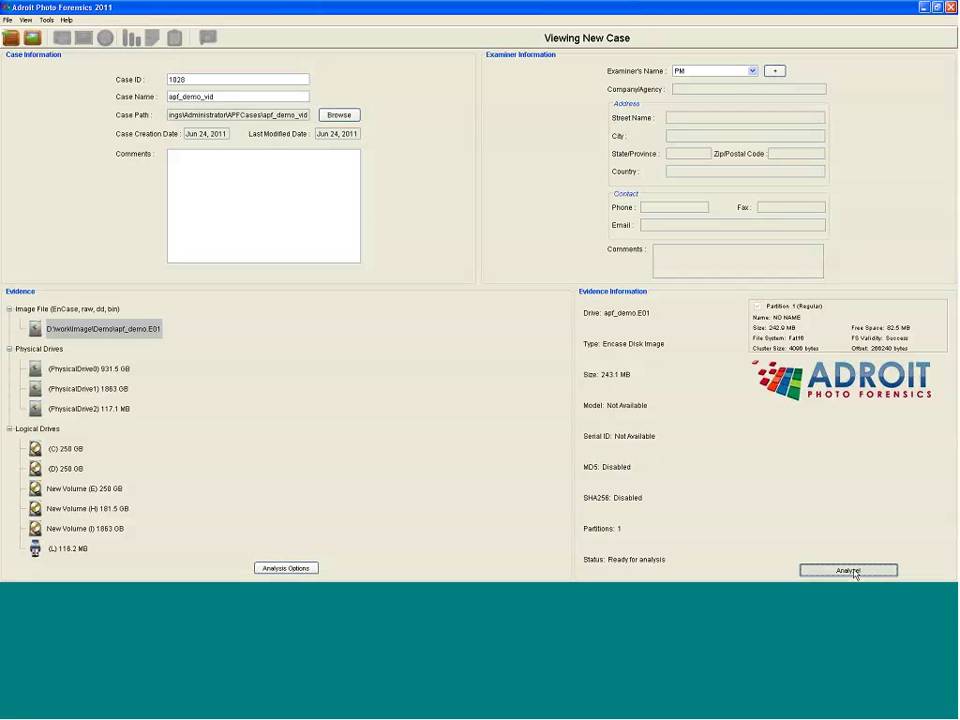
Step: Analyse apf_demo.E01, view the Active Recovered photos, and switch the left panel to SmartFiltering
left_click(855, 574)
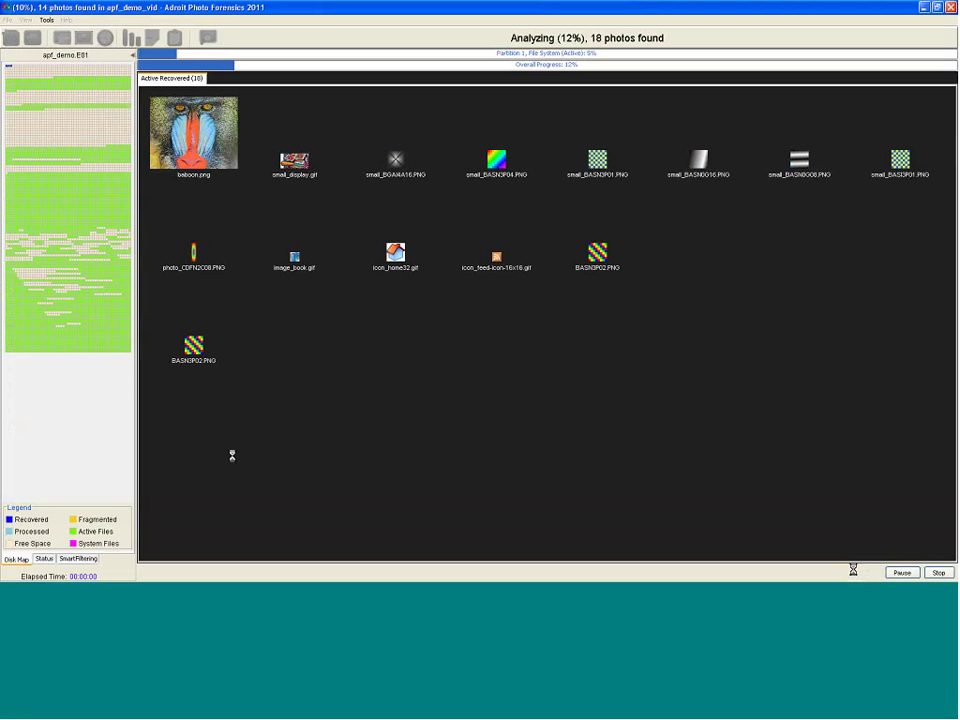
left_click(232, 79)
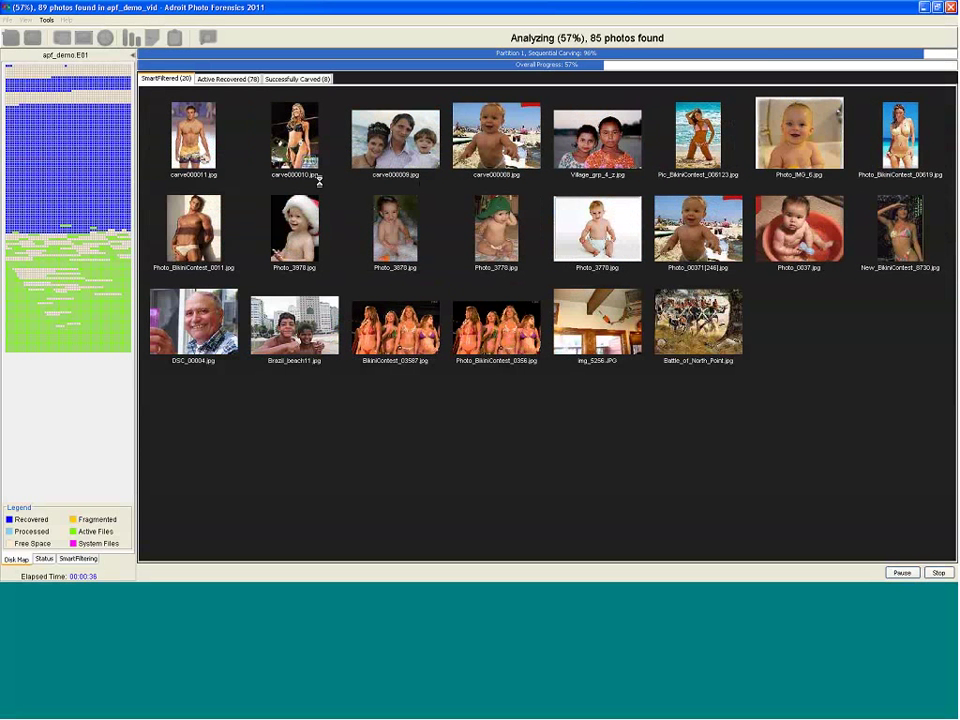
left_click(78, 558)
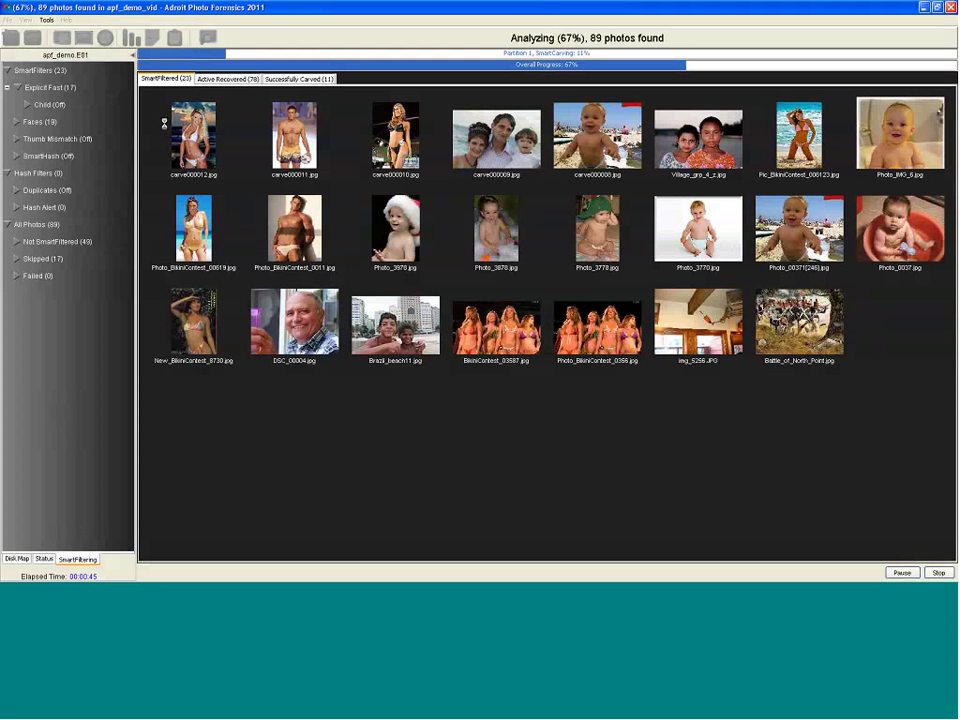
left_click(286, 79)
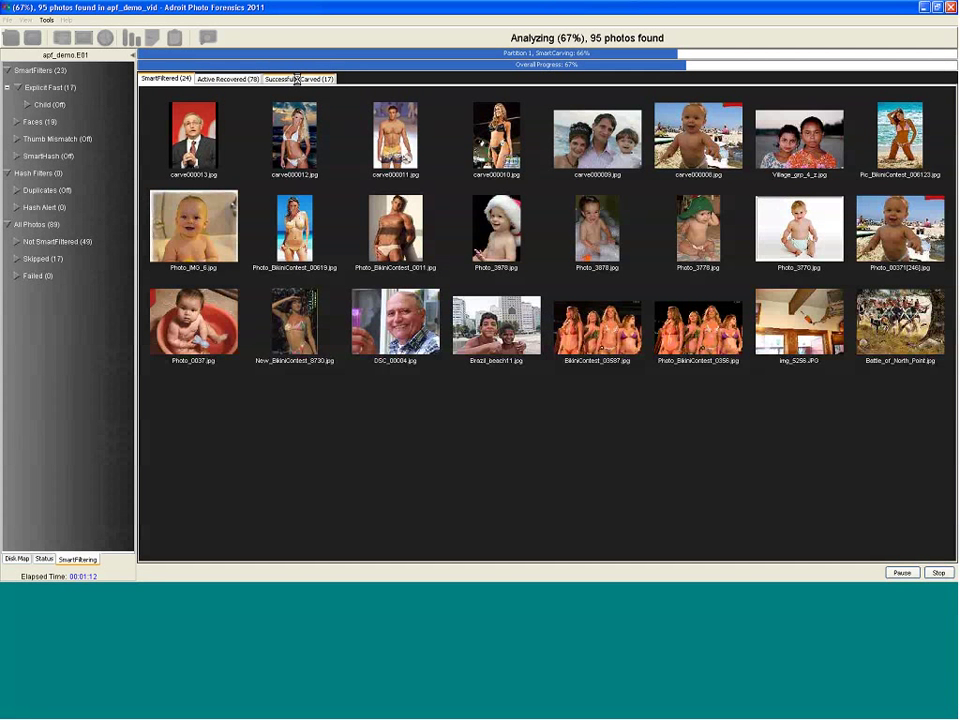
left_click(296, 79)
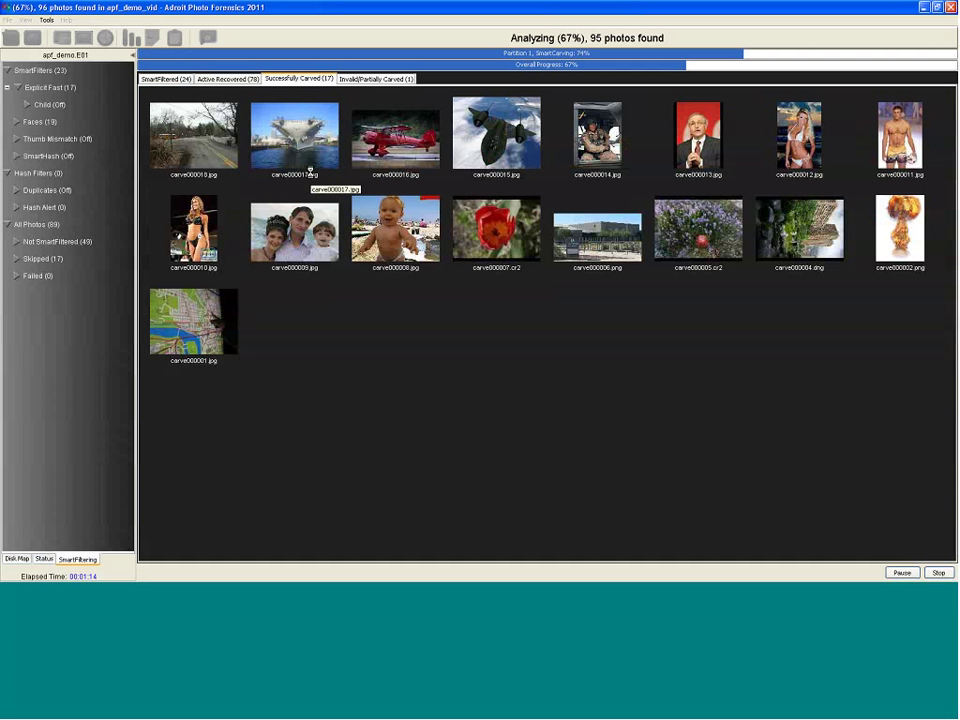
left_click(390, 76)
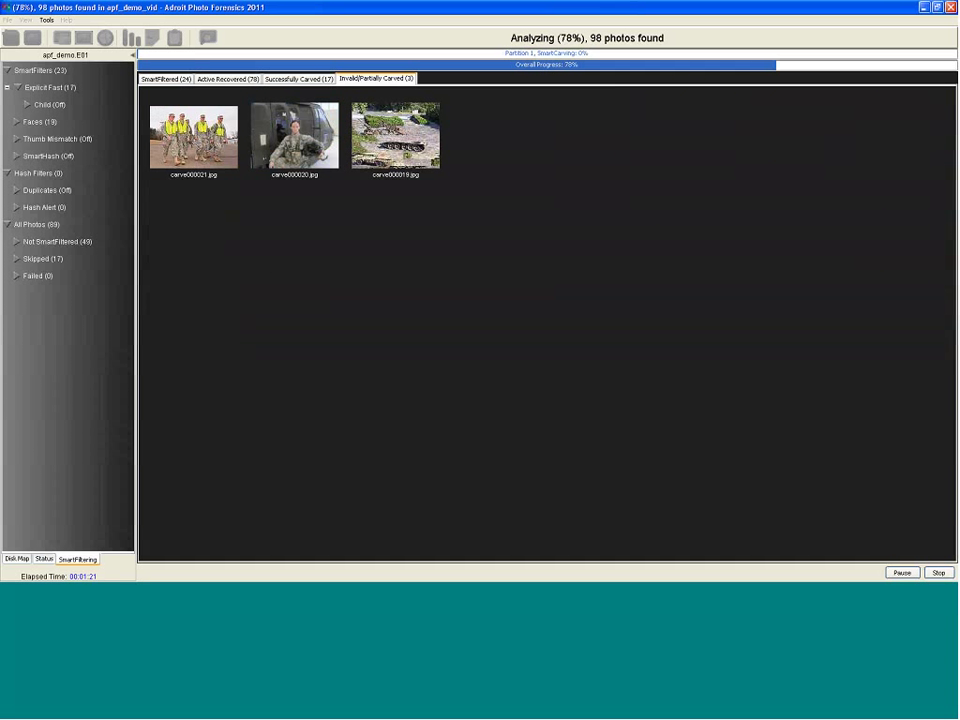
left_click(291, 79)
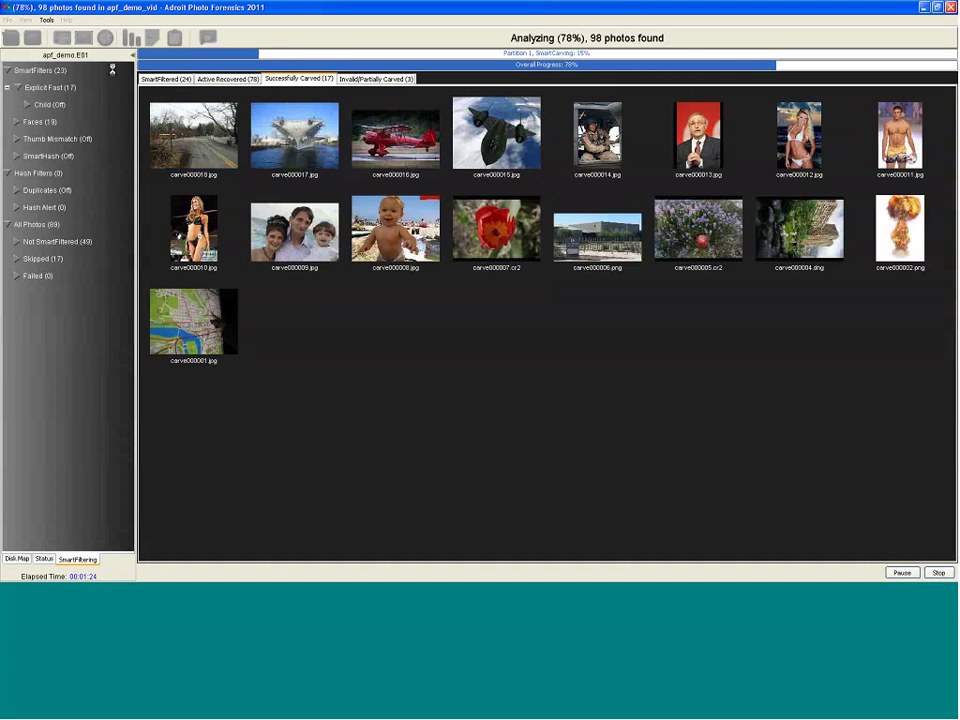
Step: Turn Tools > Blur Thumbnails on, then off again while analysis of apf_demo_vid finishes
left_click(50, 19)
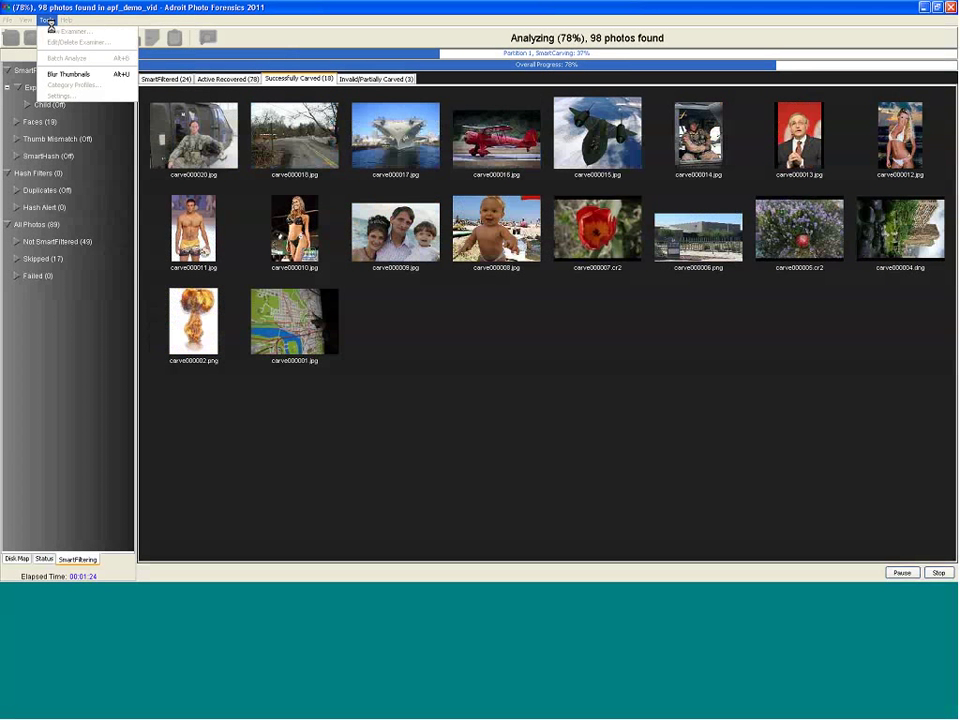
left_click(72, 74)
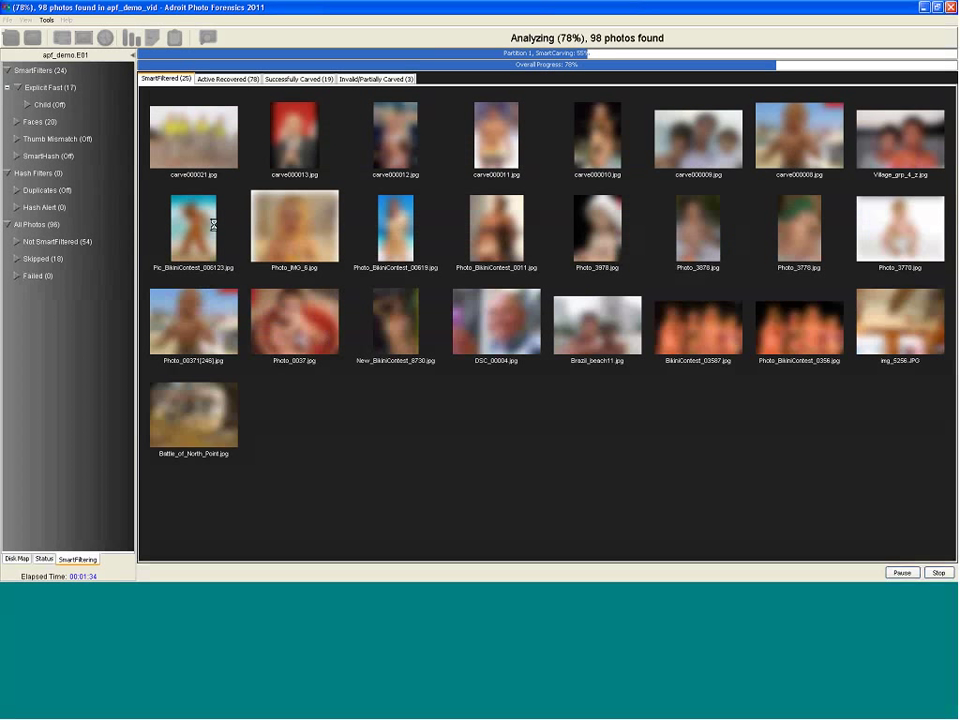
left_click(45, 20)
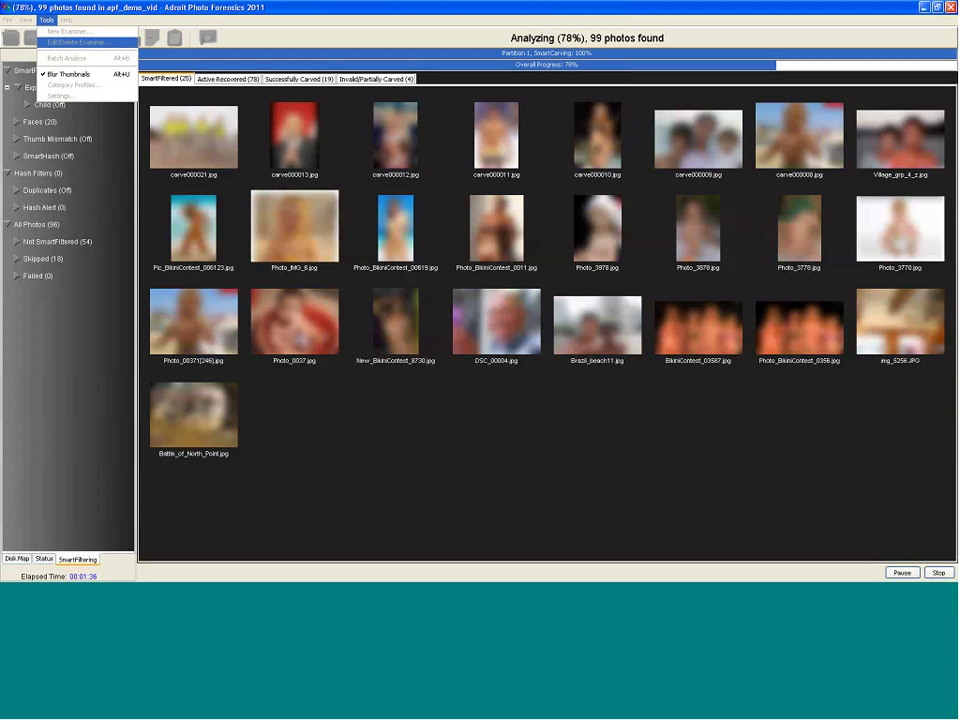
left_click(59, 73)
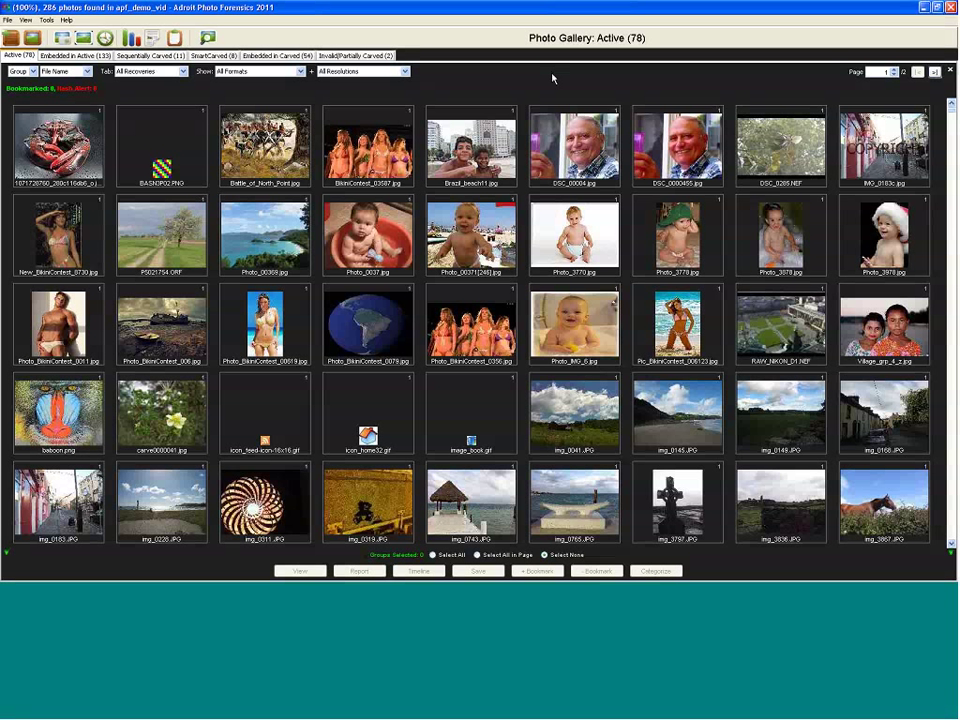
Step: Browse the SmartCarved and Active tabs, then set the tab layout to All Photos Single Tab
left_click(224, 56)
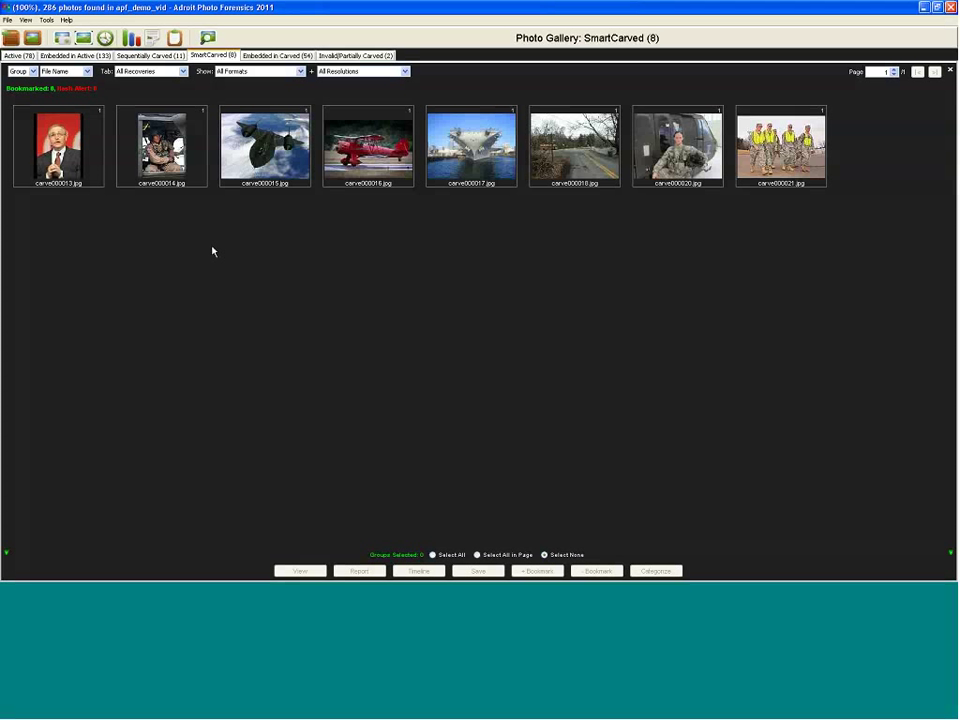
left_click(21, 55)
left_click(58, 72)
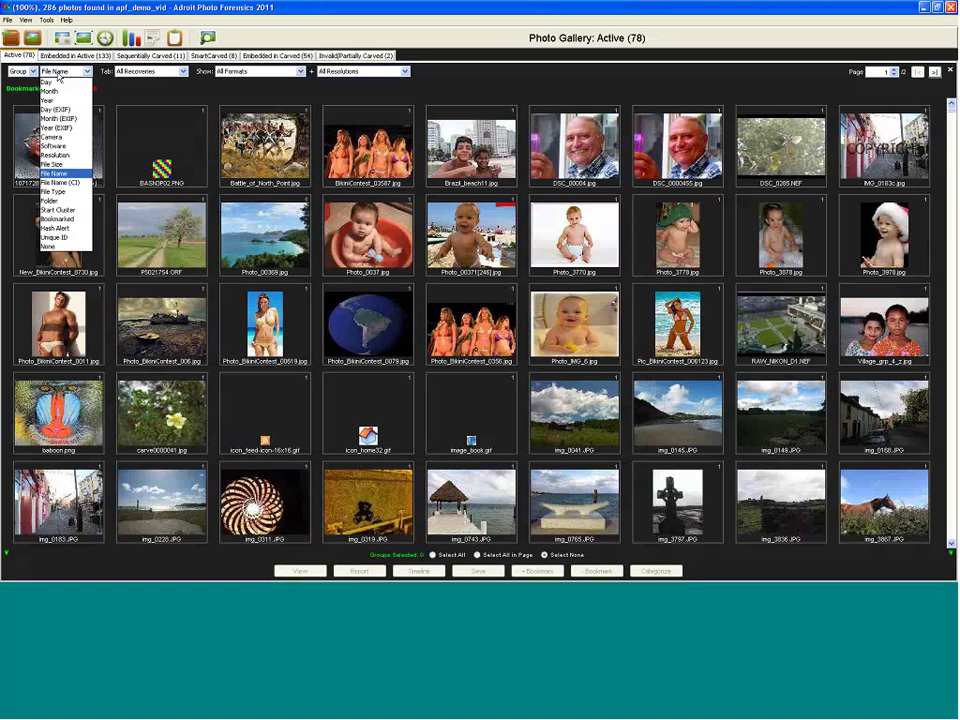
left_click(58, 74)
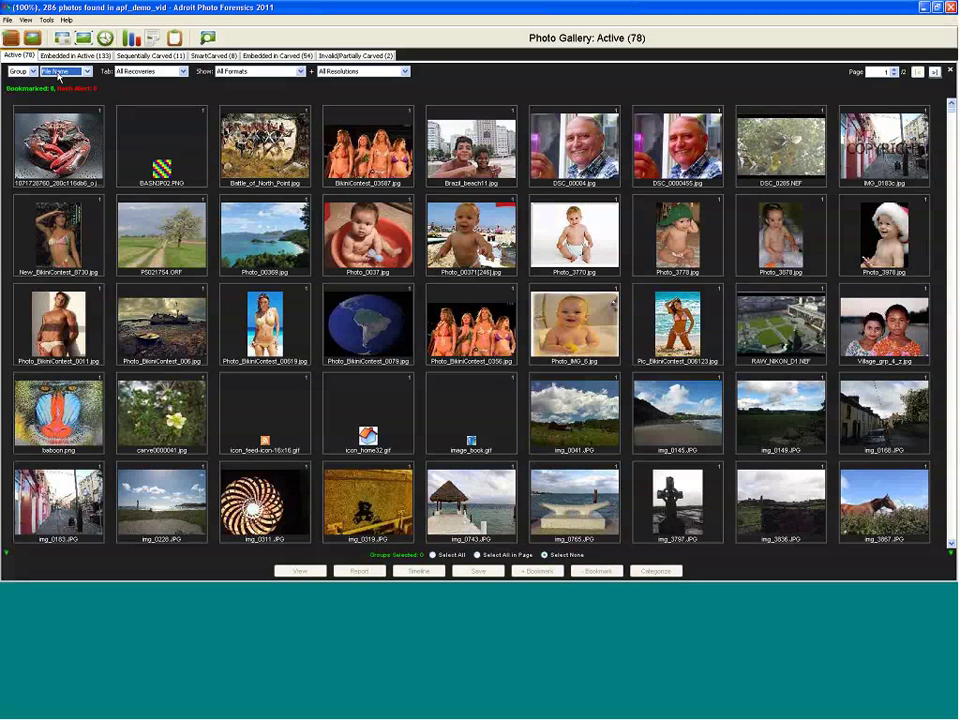
left_click(150, 71)
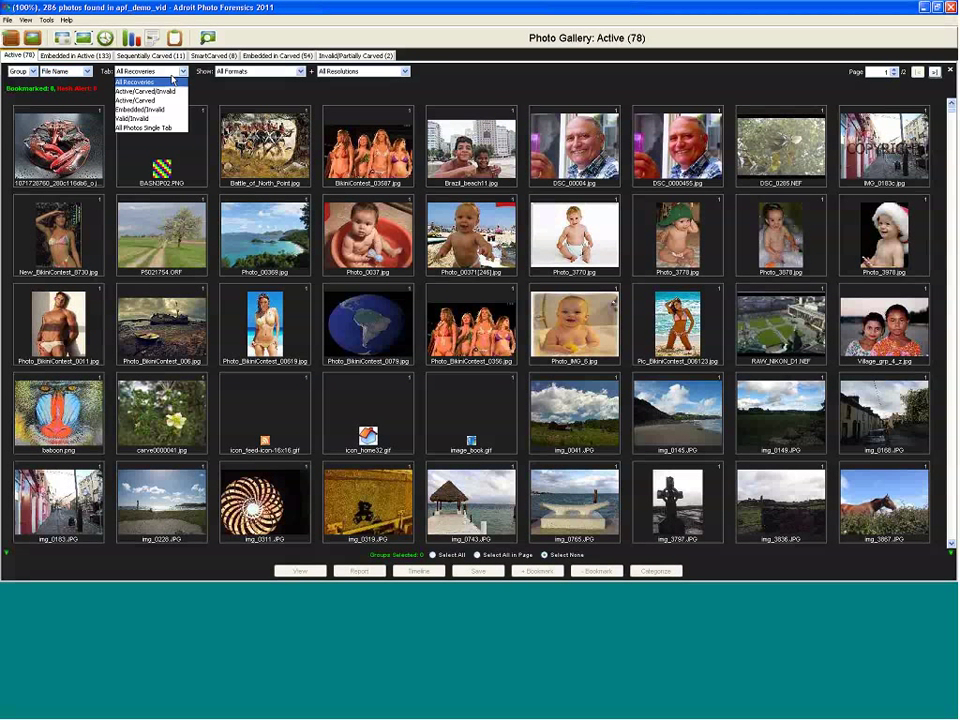
left_click(169, 130)
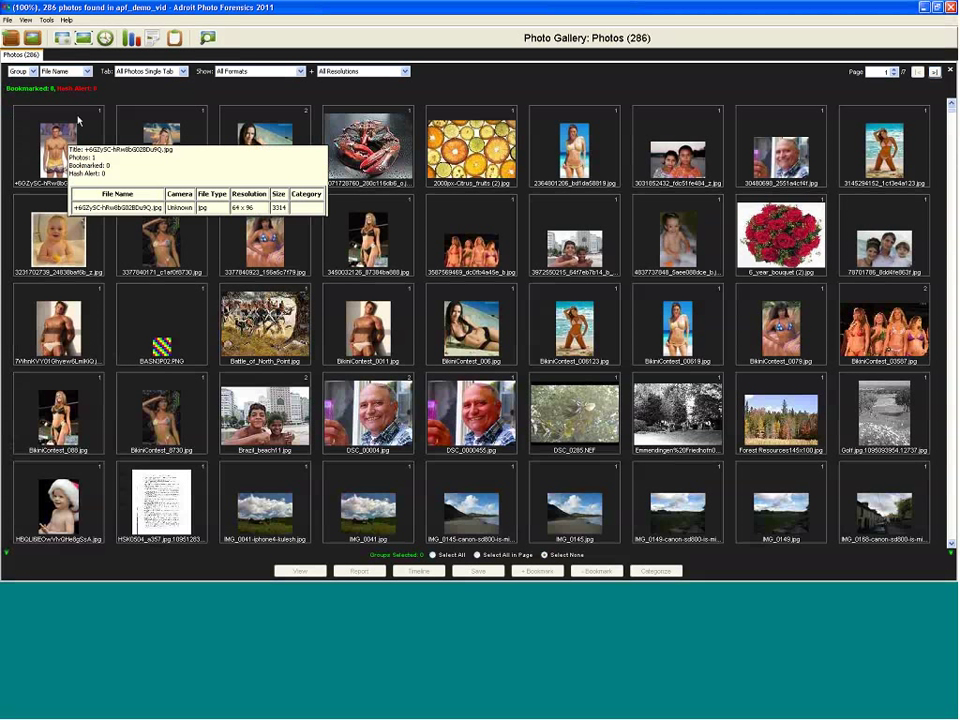
Step: Group the photos by Camera, then by Software, then switch to sorting them by Software
left_click(85, 72)
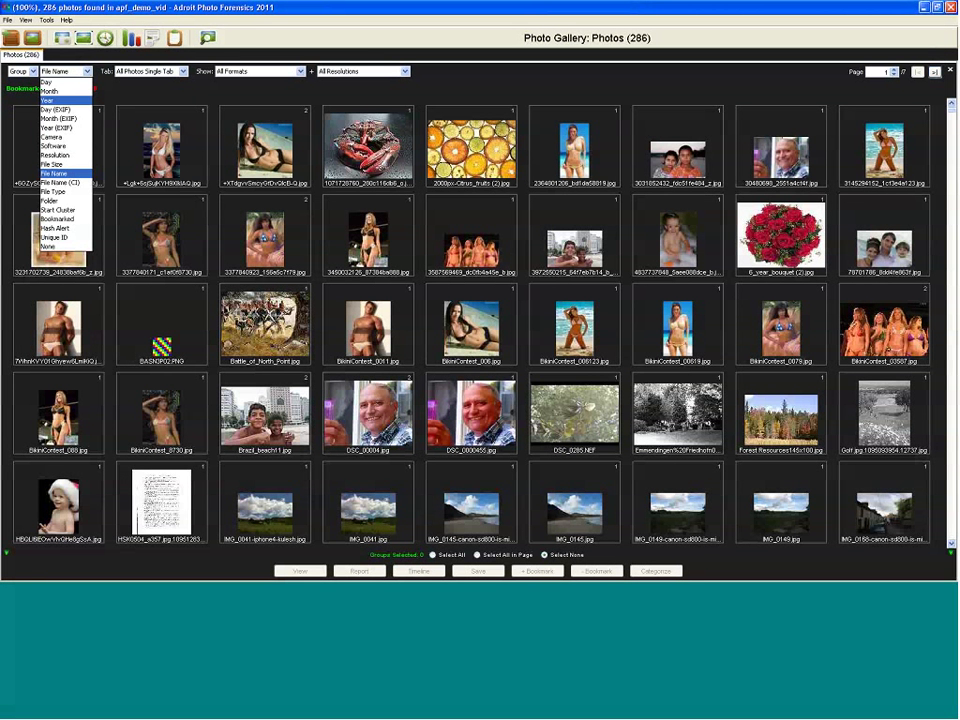
left_click(60, 138)
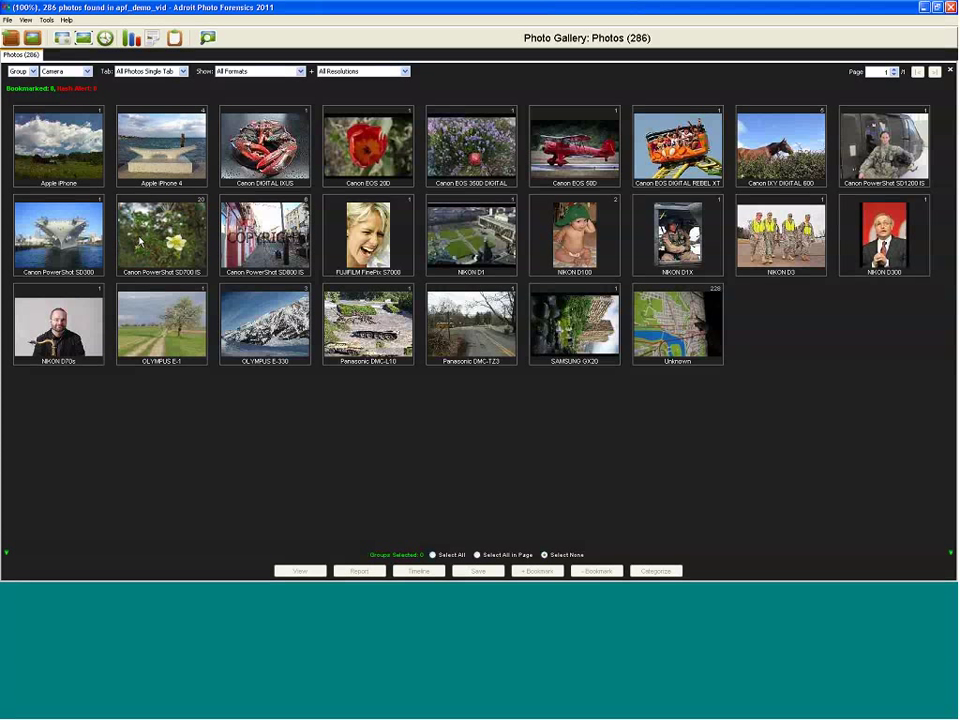
left_click(70, 72)
left_click(71, 148)
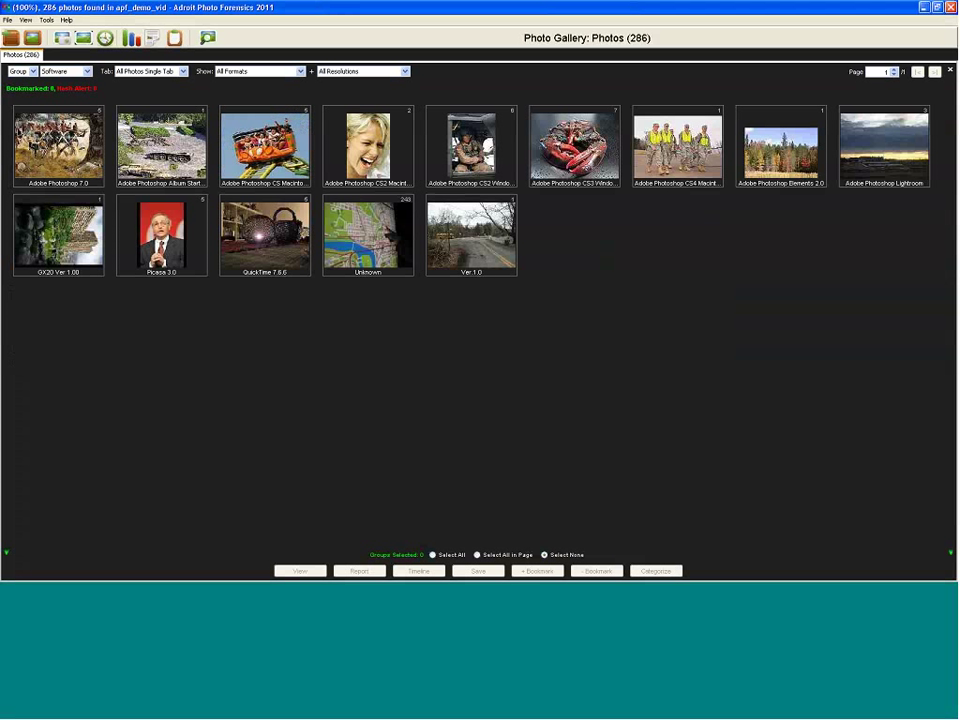
left_click(20, 71)
left_click(19, 94)
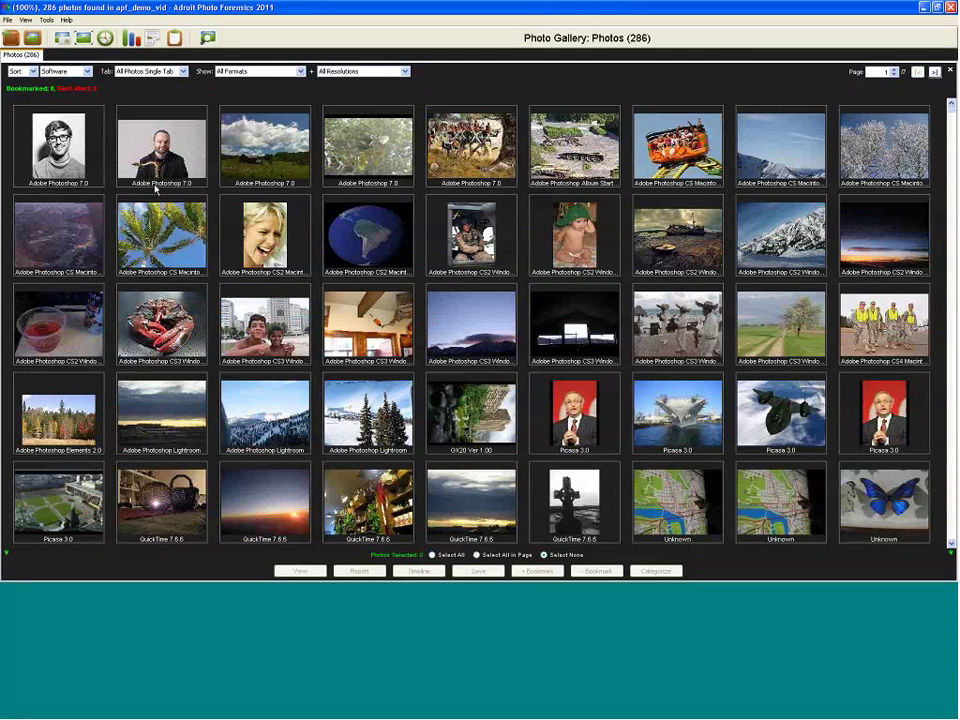
Step: Filter to No Thumbnails (> 200 x 200) and Camera Photos (Jpeg, Raw), grouped by Camera
left_click(350, 140)
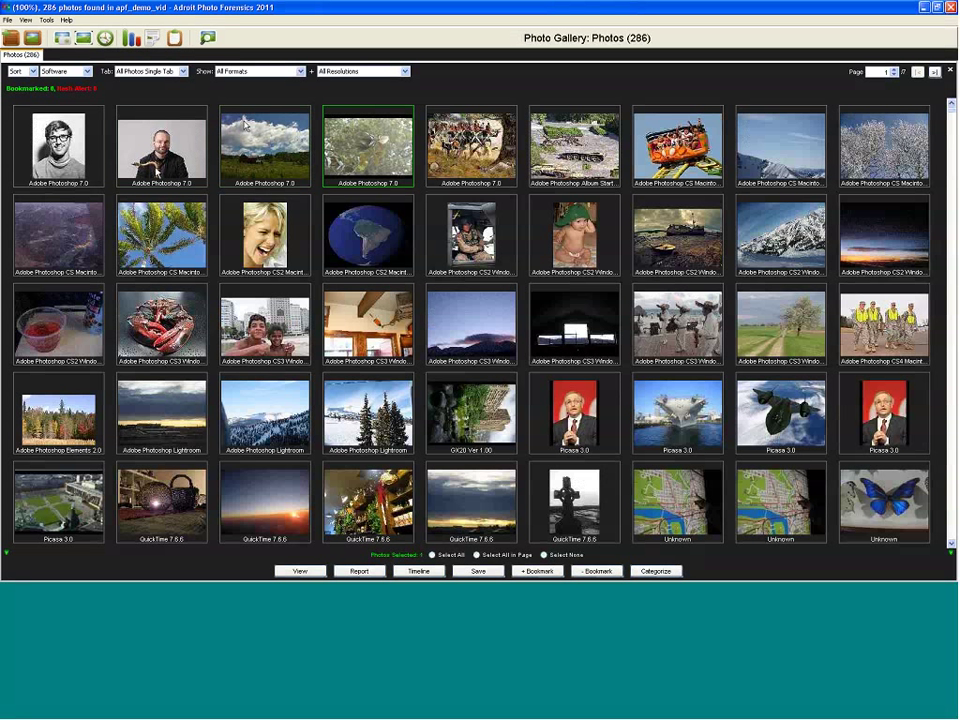
left_click(360, 71)
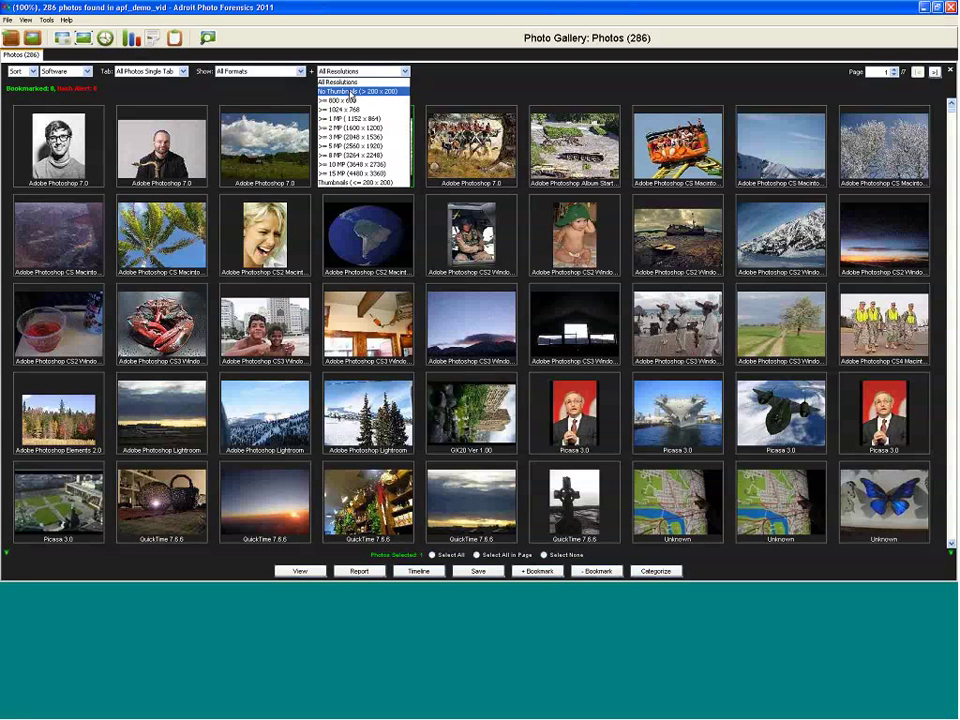
left_click(351, 92)
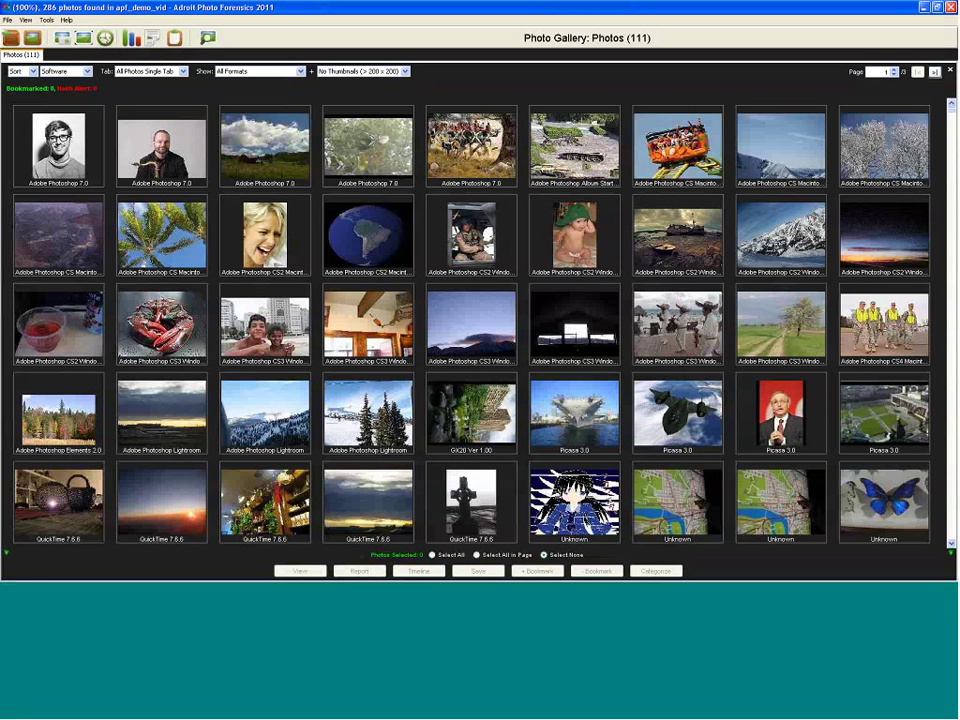
left_click(300, 71)
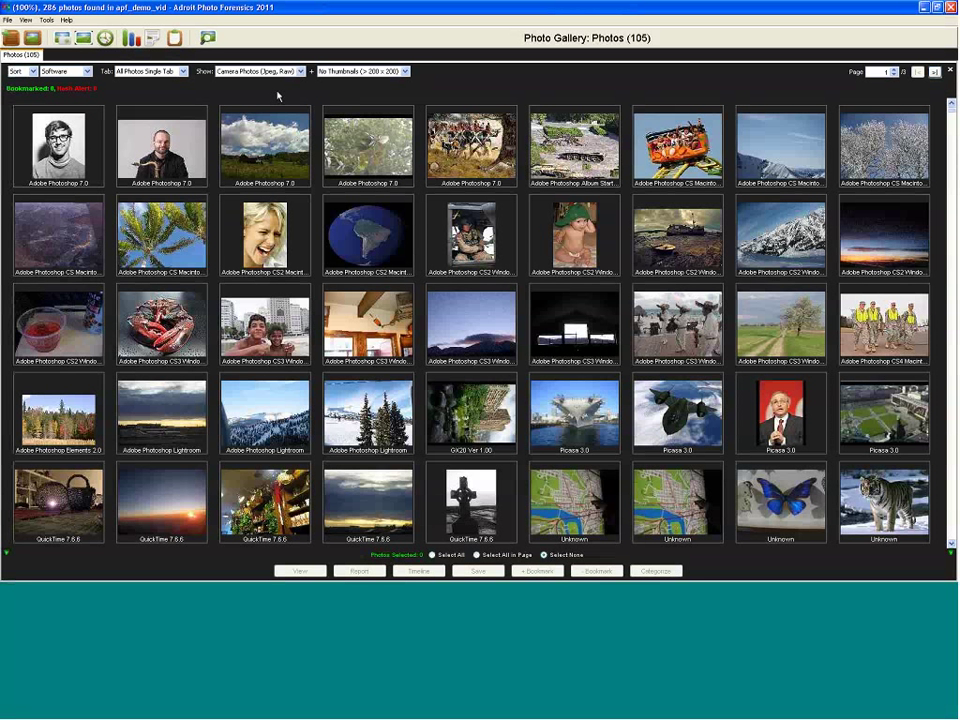
left_click(71, 72)
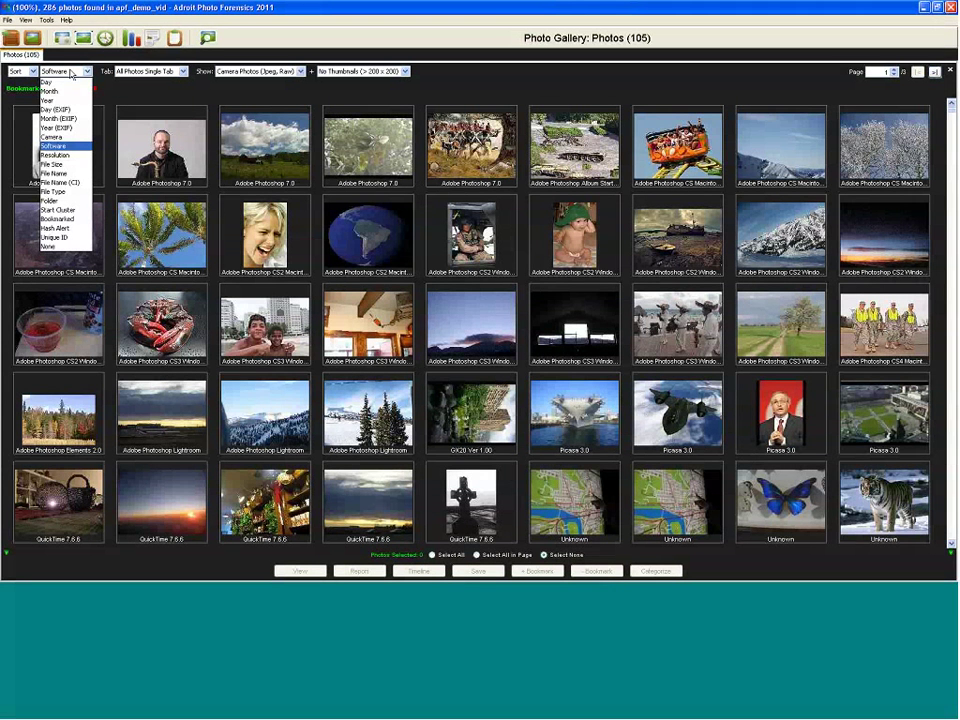
left_click(60, 137)
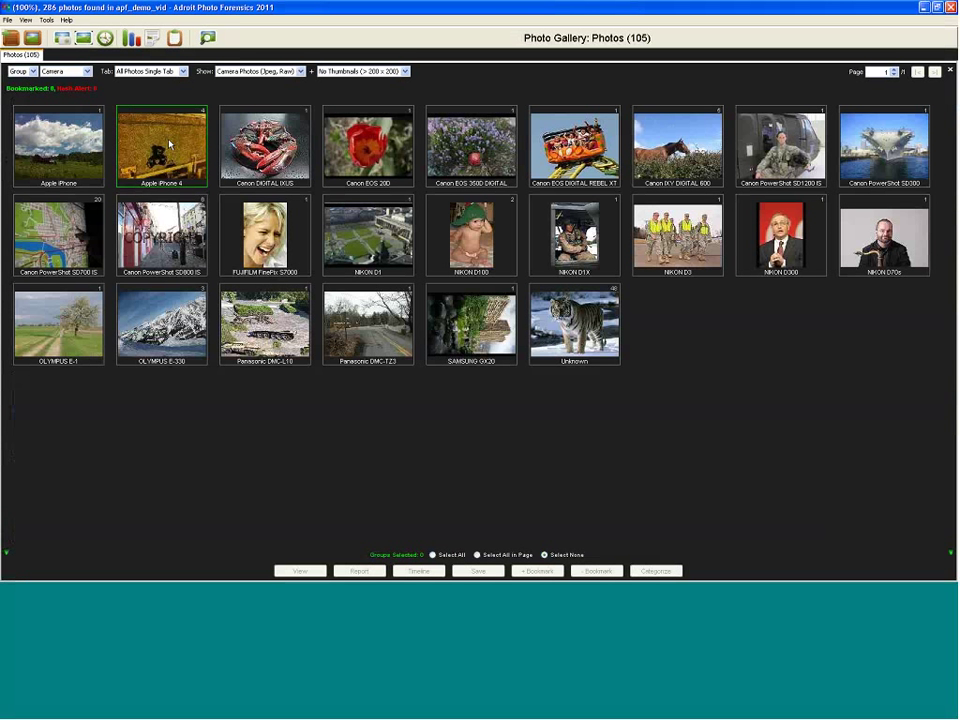
Step: Open a custom gallery of the Apple iPhone 4 and Canon PowerShot SD700 IS camera groups
left_click(170, 144)
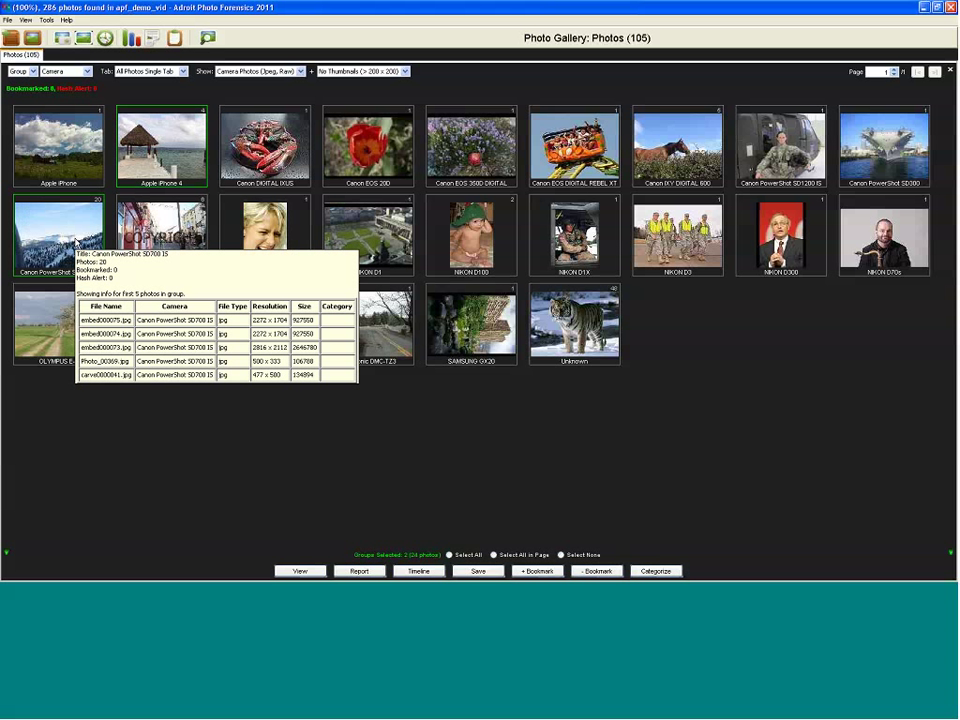
right_click(75, 243)
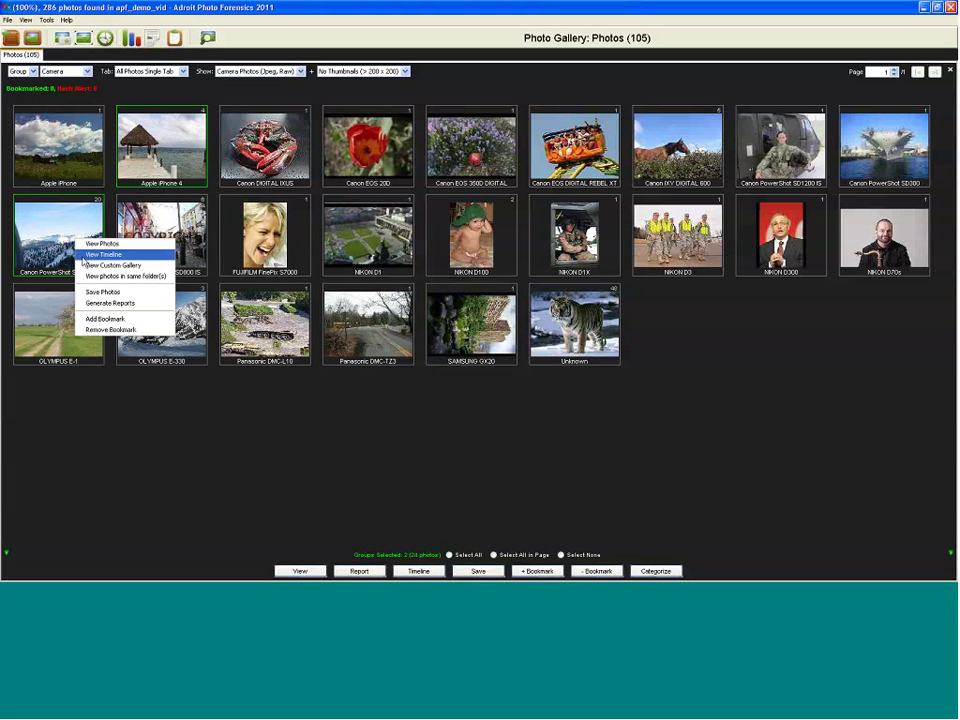
left_click(88, 266)
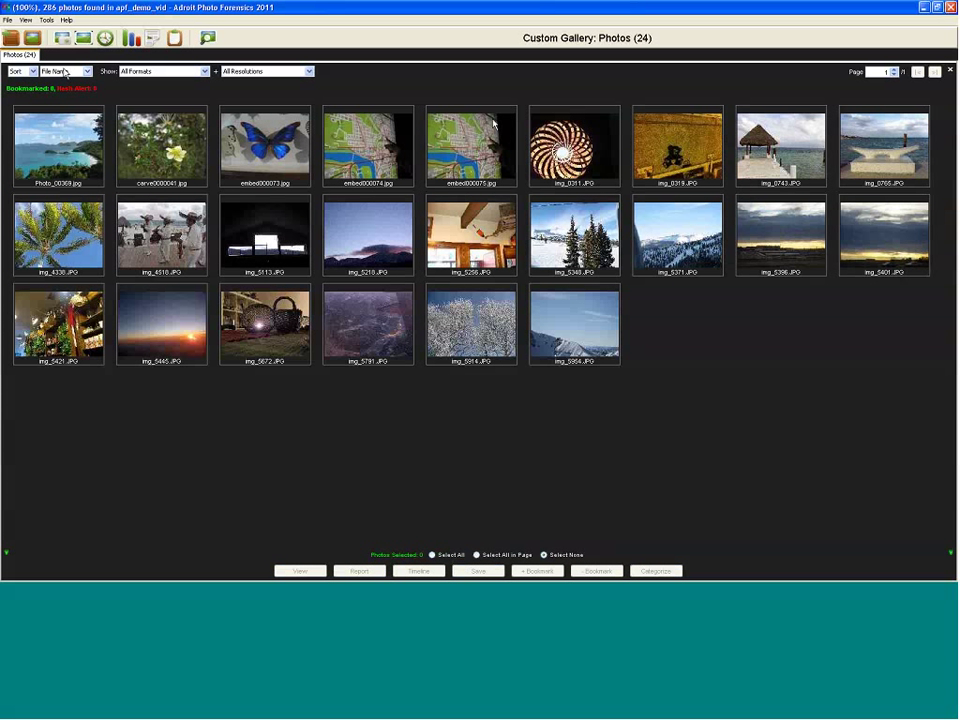
Step: Group the gallery by Camera, then Software, and open the first software group's folder photos
left_click(65, 71)
left_click(25, 72)
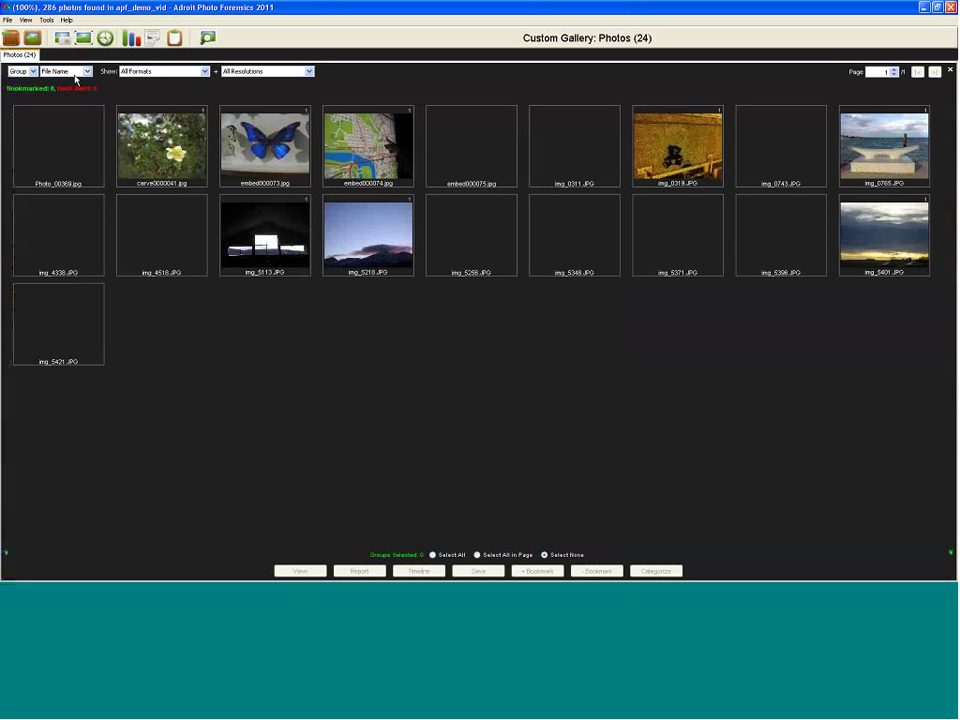
left_click(77, 72)
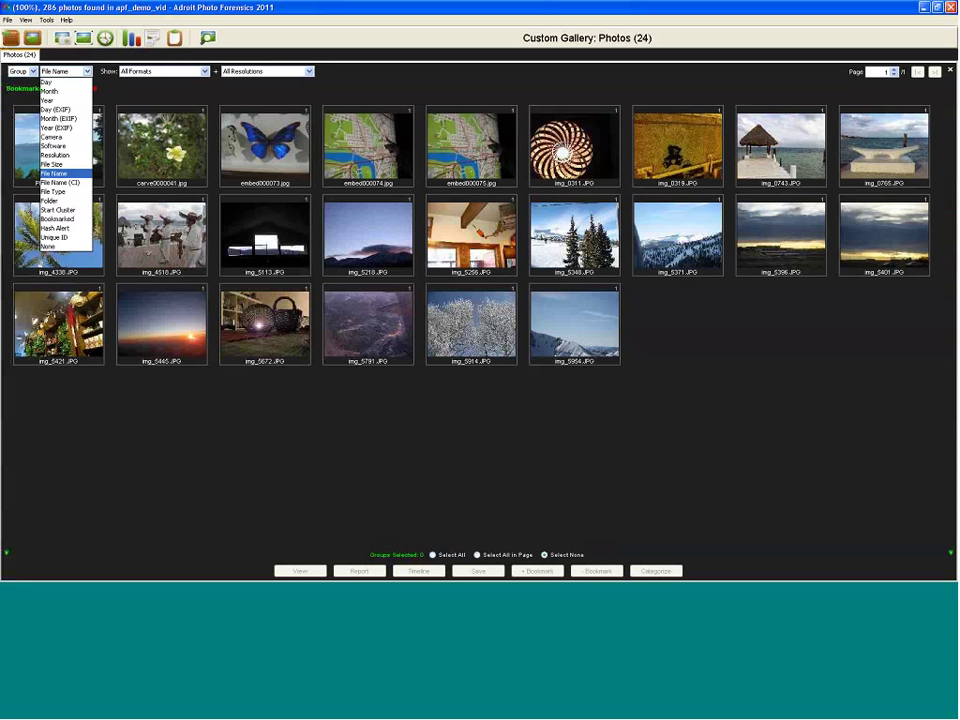
left_click(81, 139)
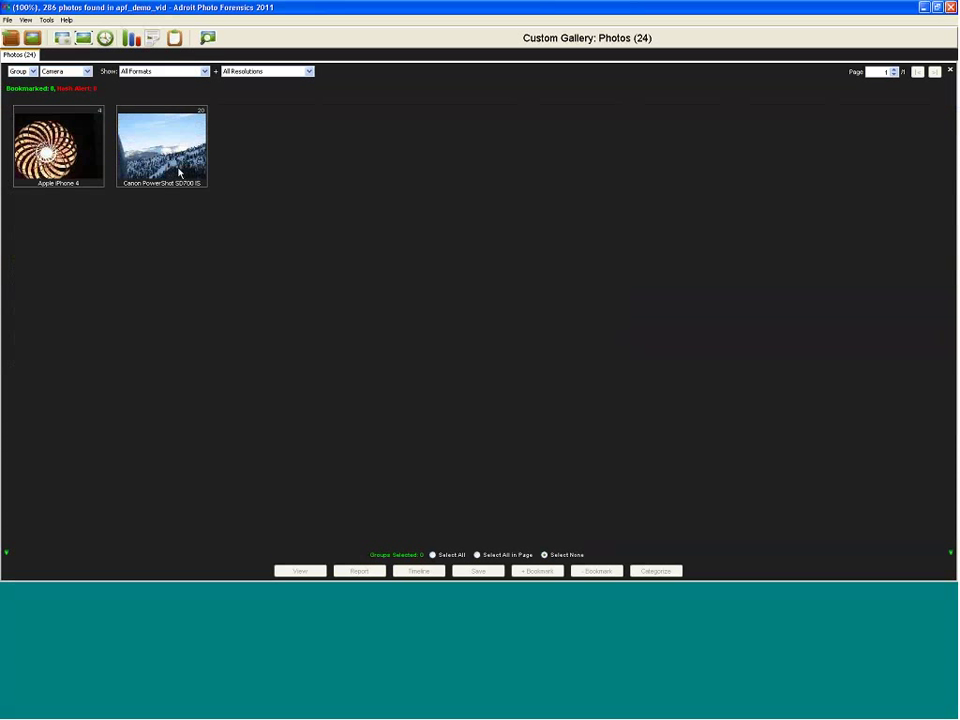
left_click(79, 72)
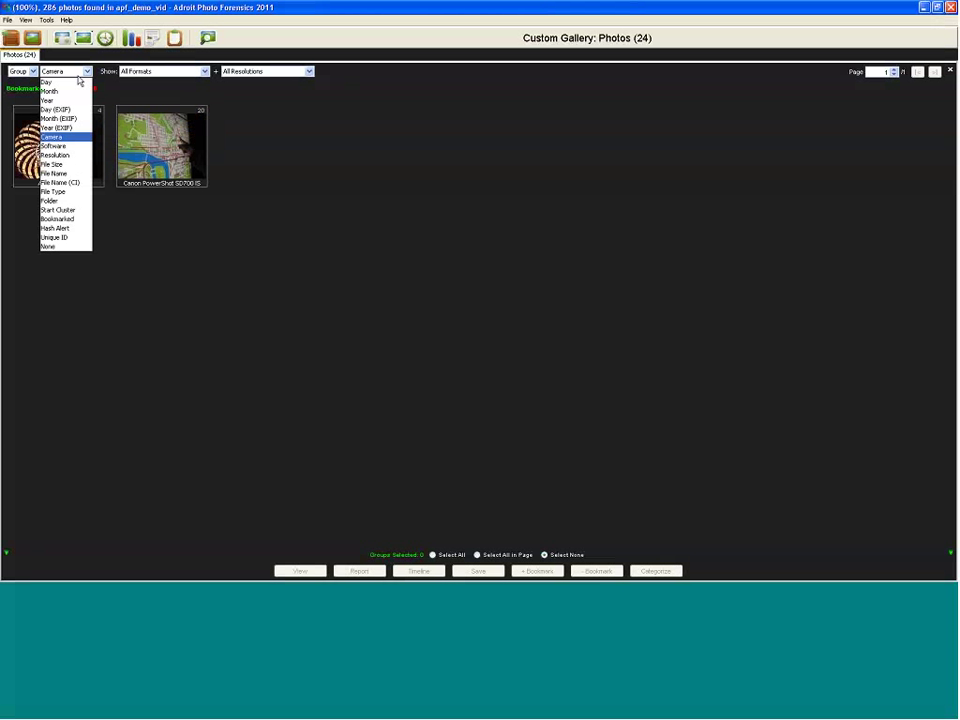
left_click(71, 146)
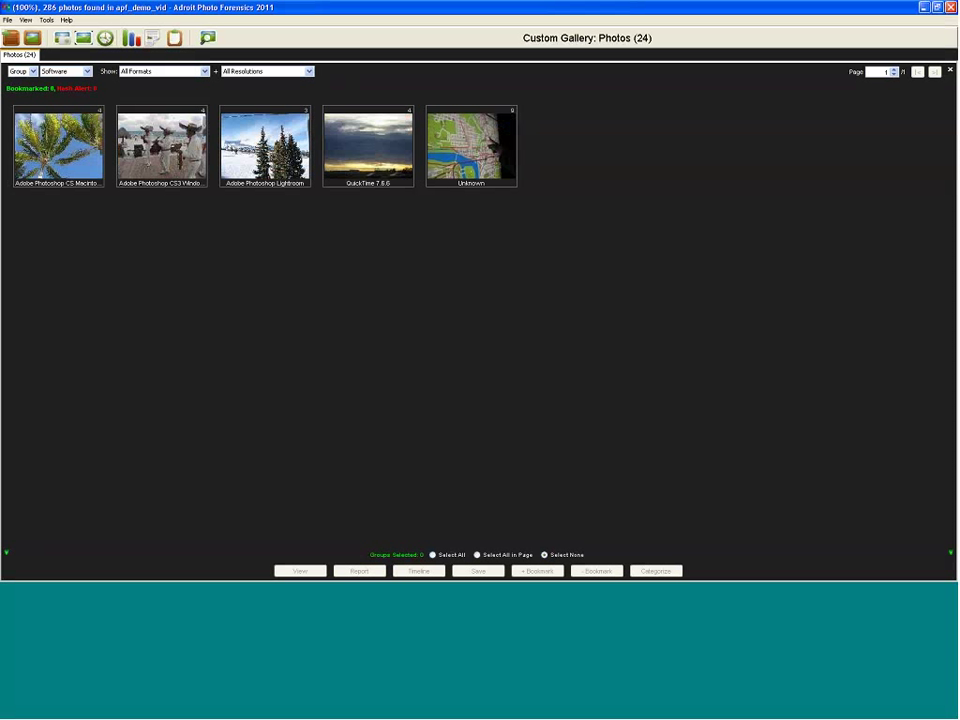
right_click(78, 160)
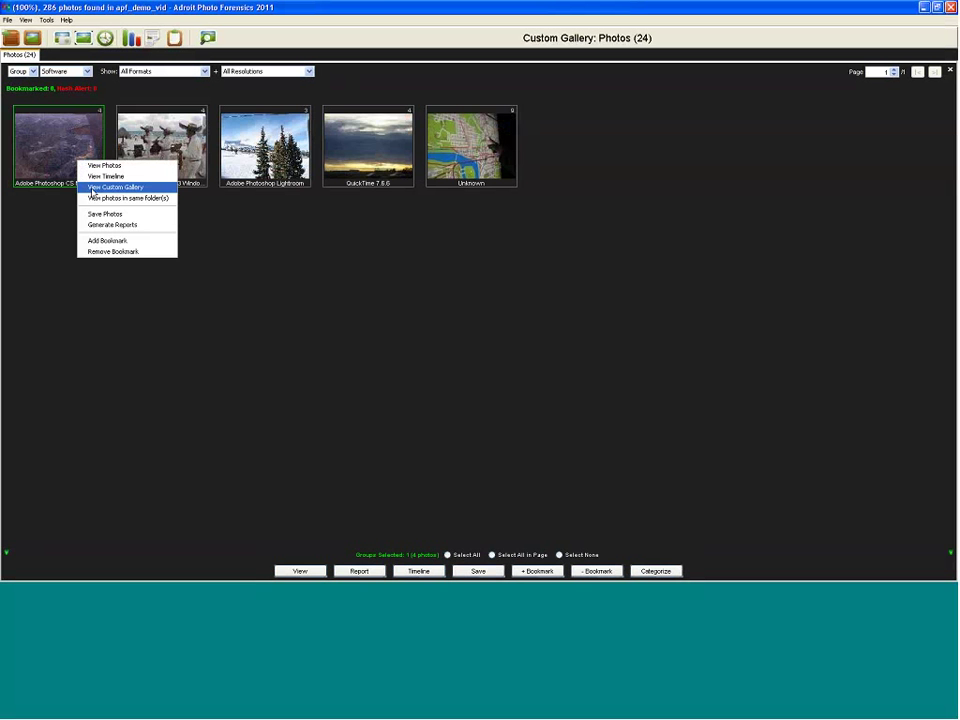
left_click(110, 187)
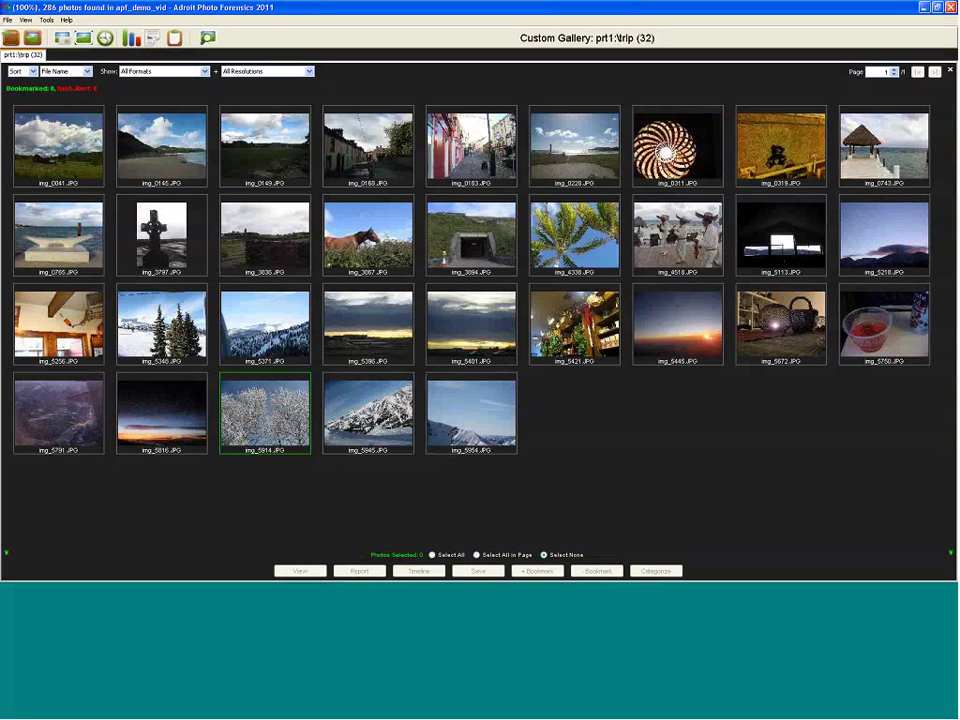
Step: Select photos img_0041 through img_5371 and bookmark all 21 with Ctrl+B
left_click(471, 412)
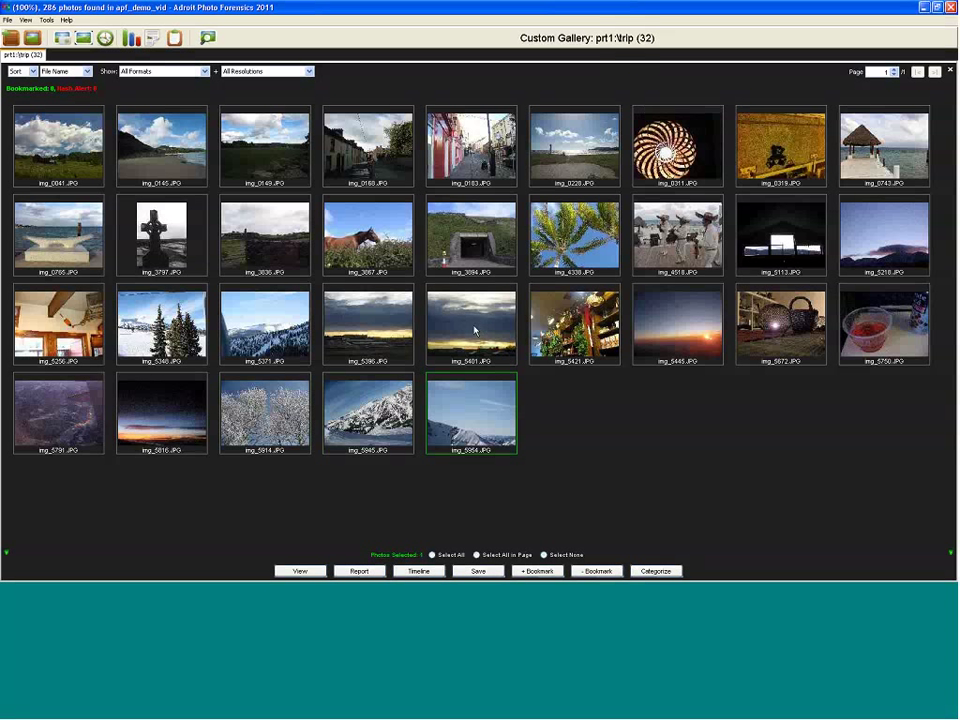
left_click(58, 160)
left_click(297, 320, "shift")
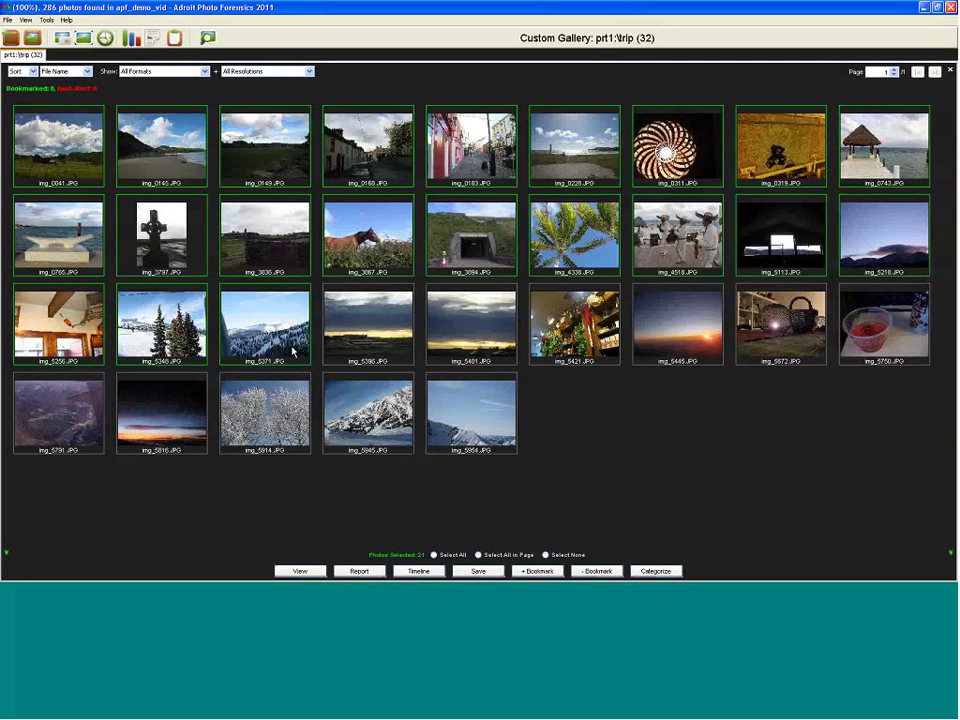
mouse_move(293, 350)
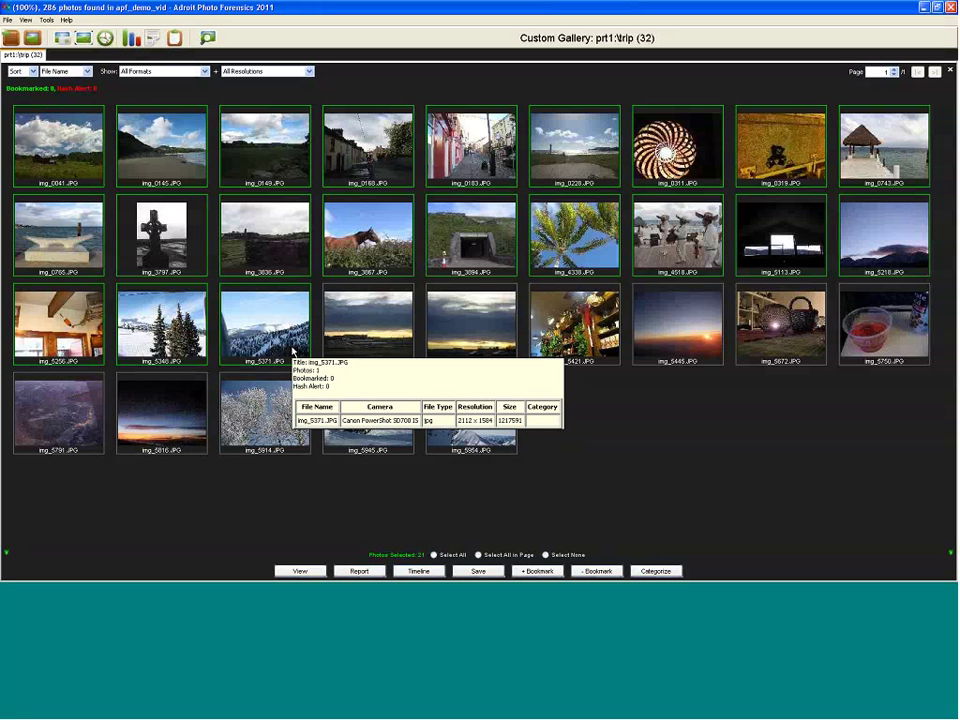
key("ctrl+b")
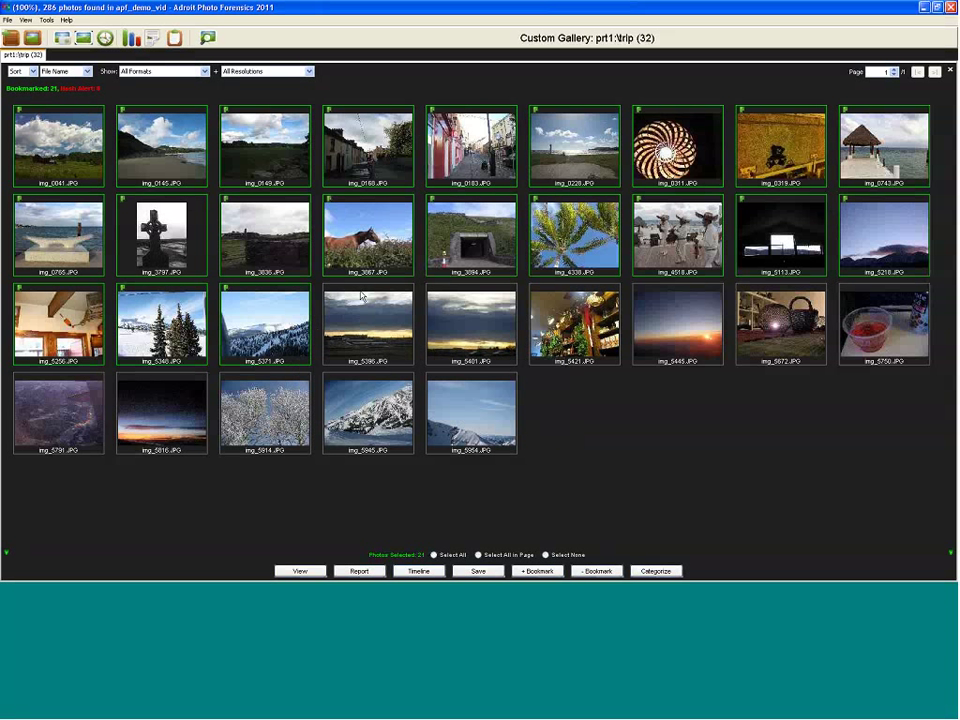
left_click(354, 328)
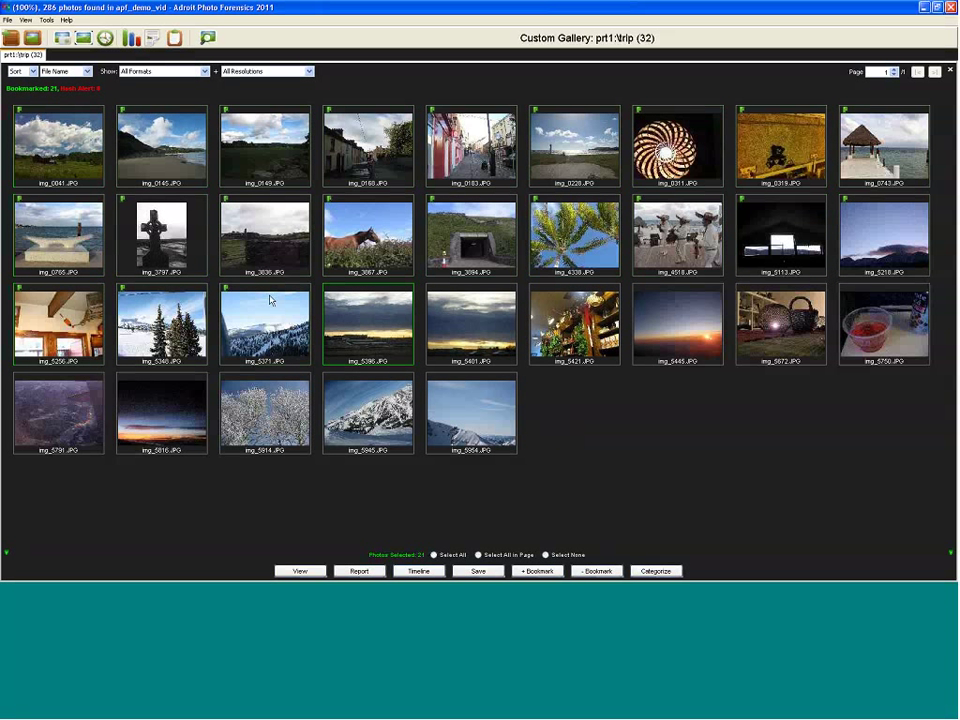
Step: Show the Thumbnail Cache custom gallery, then the Bookmarked custom gallery of 21 photos
left_click(31, 24)
mouse_move(52, 146)
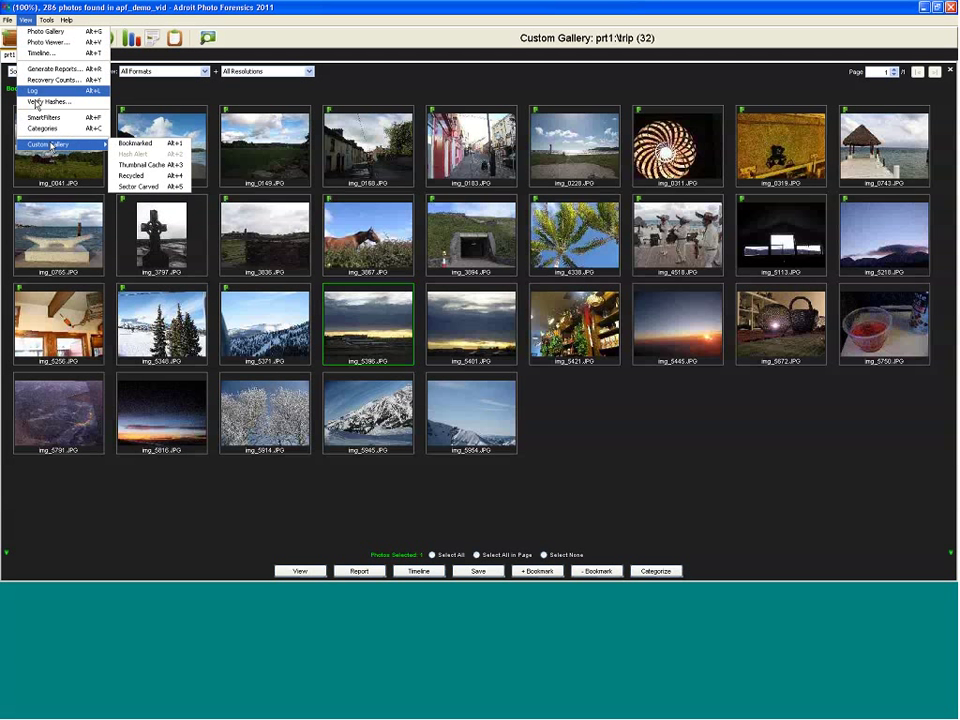
left_click(142, 164)
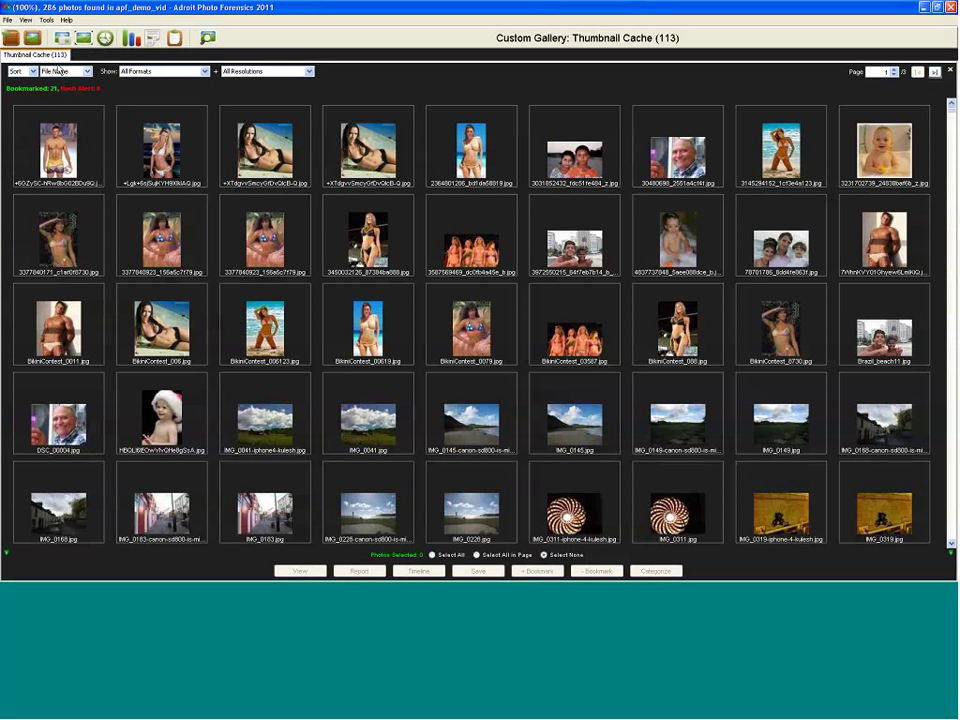
left_click(28, 19)
mouse_move(55, 144)
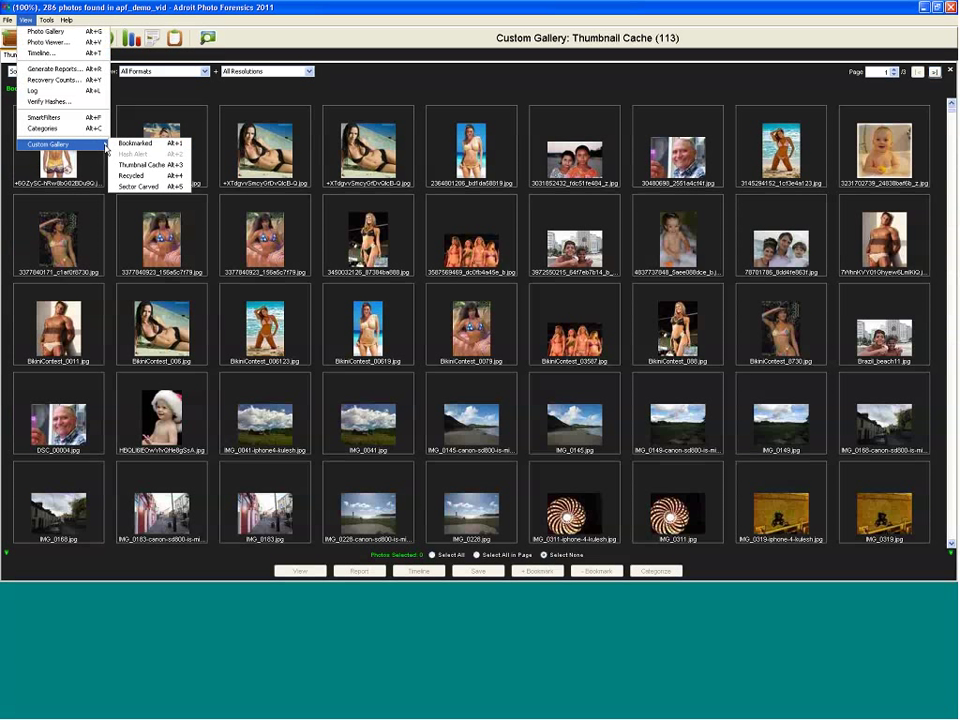
left_click(129, 148)
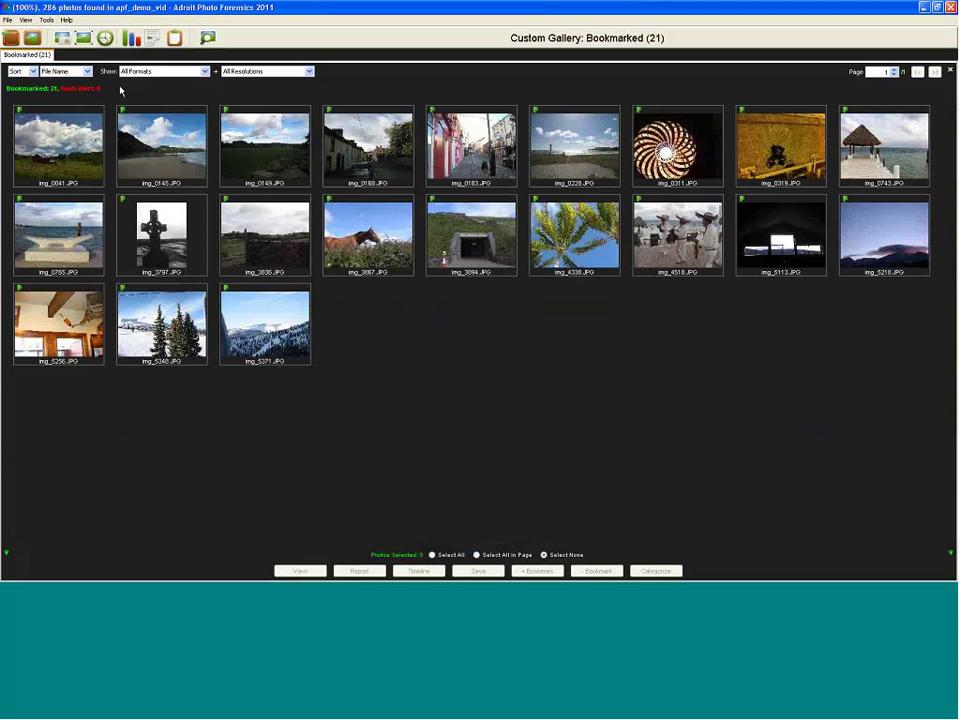
Step: Return to the Photo Gallery, split tabs into Embedded/Invalid, and group the Embedded tab by Folder
left_click(59, 40)
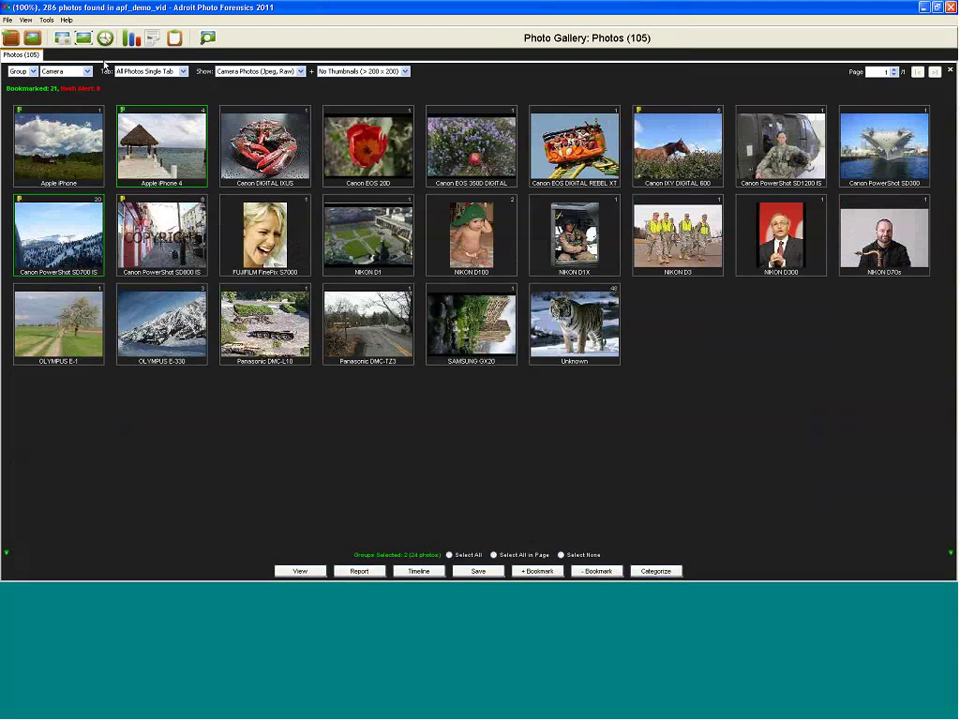
left_click(125, 71)
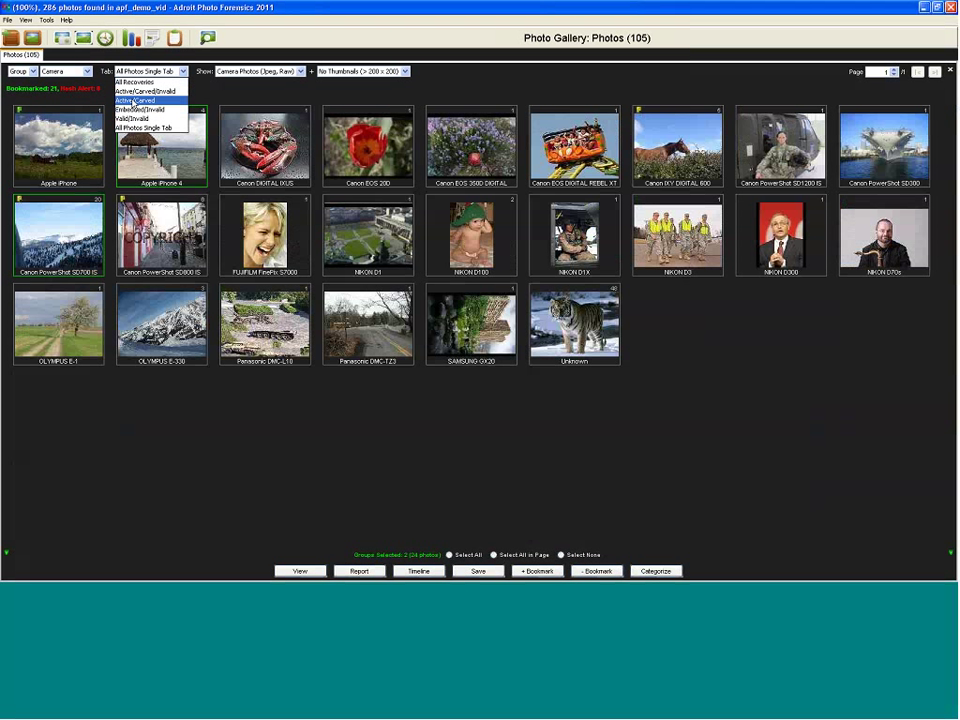
left_click(134, 117)
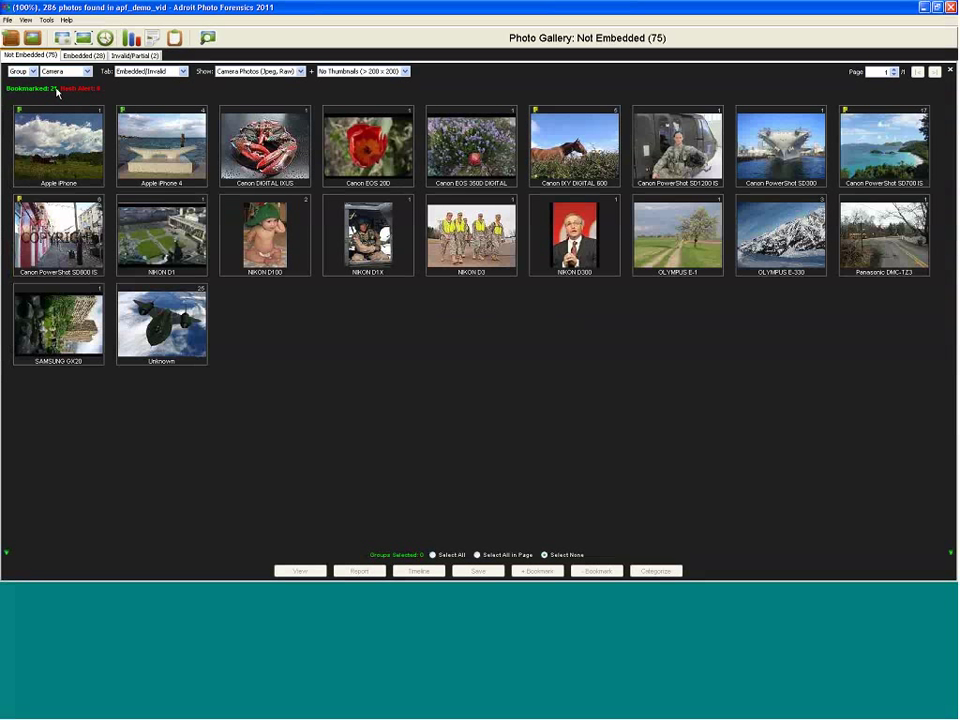
key("ctrl+Tab")
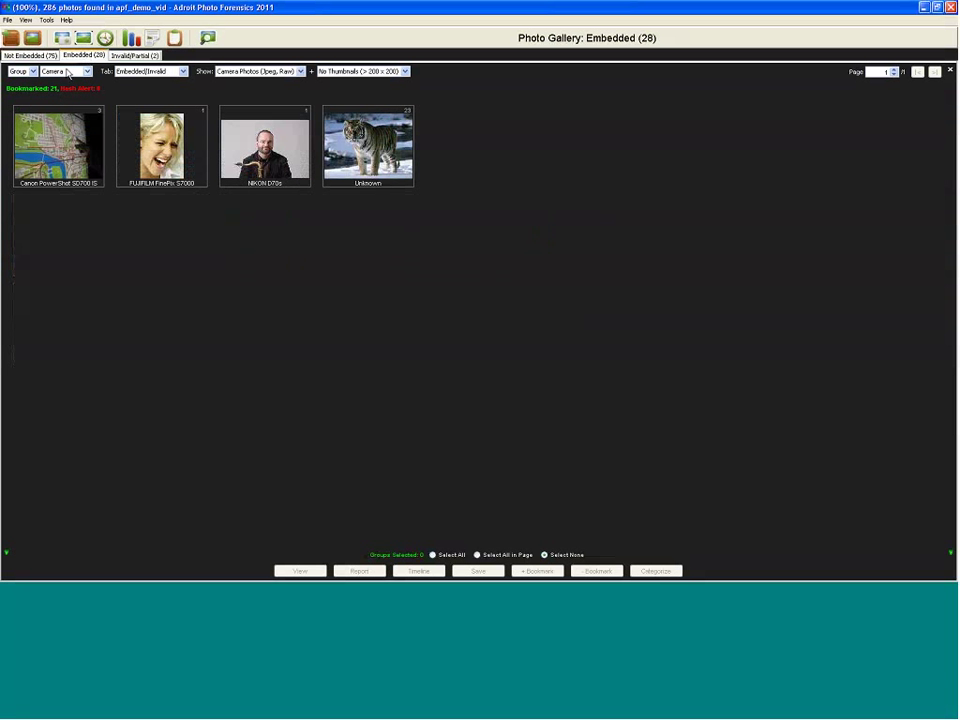
left_click(67, 74)
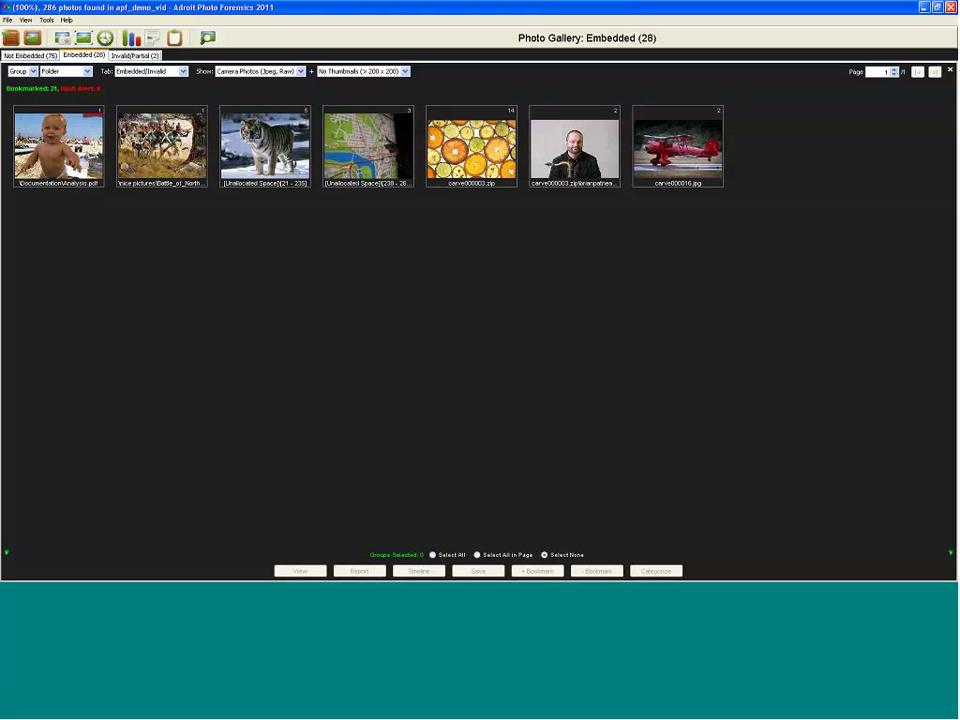
Step: Set the Embedded gallery's Show filter to All Formats and resolution filter to All Resolutions
left_click(300, 71)
left_click(250, 88)
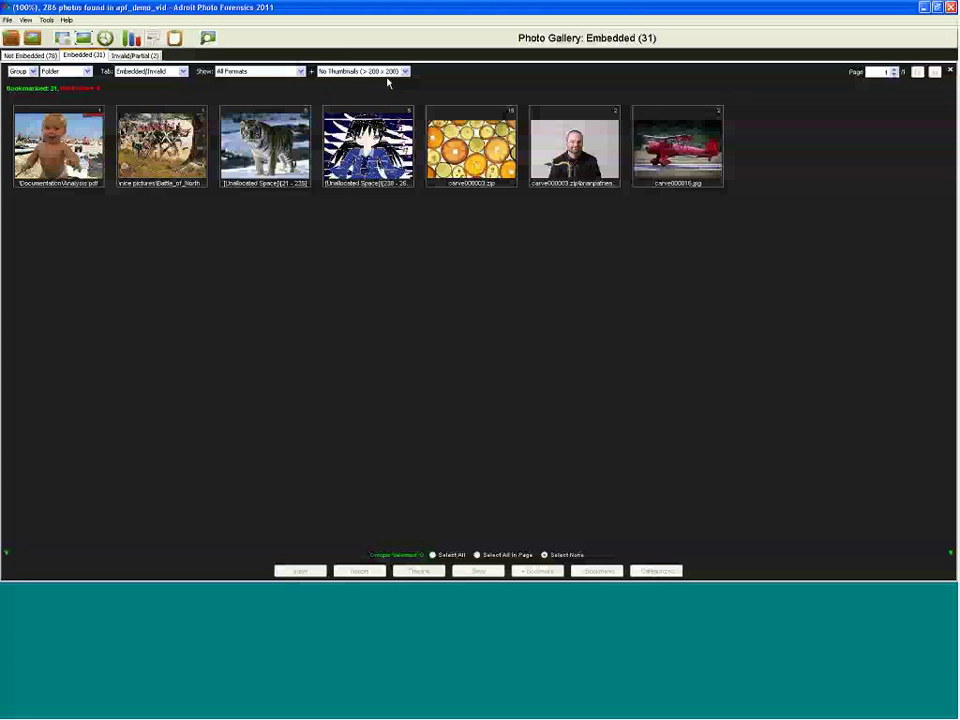
left_click(388, 73)
left_click(355, 79)
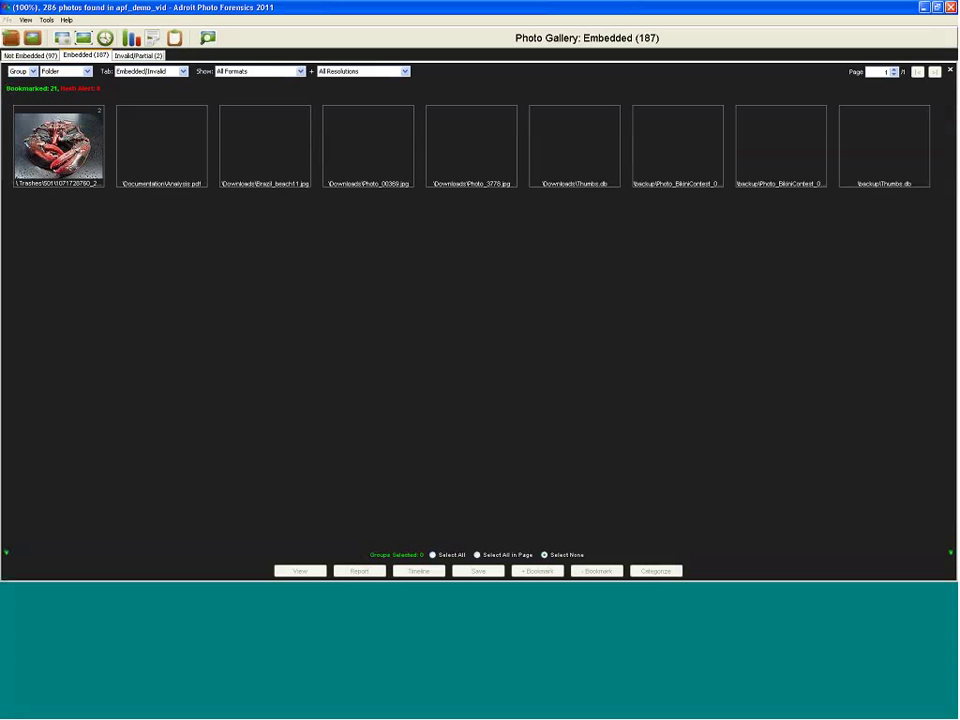
mouse_move(188, 186)
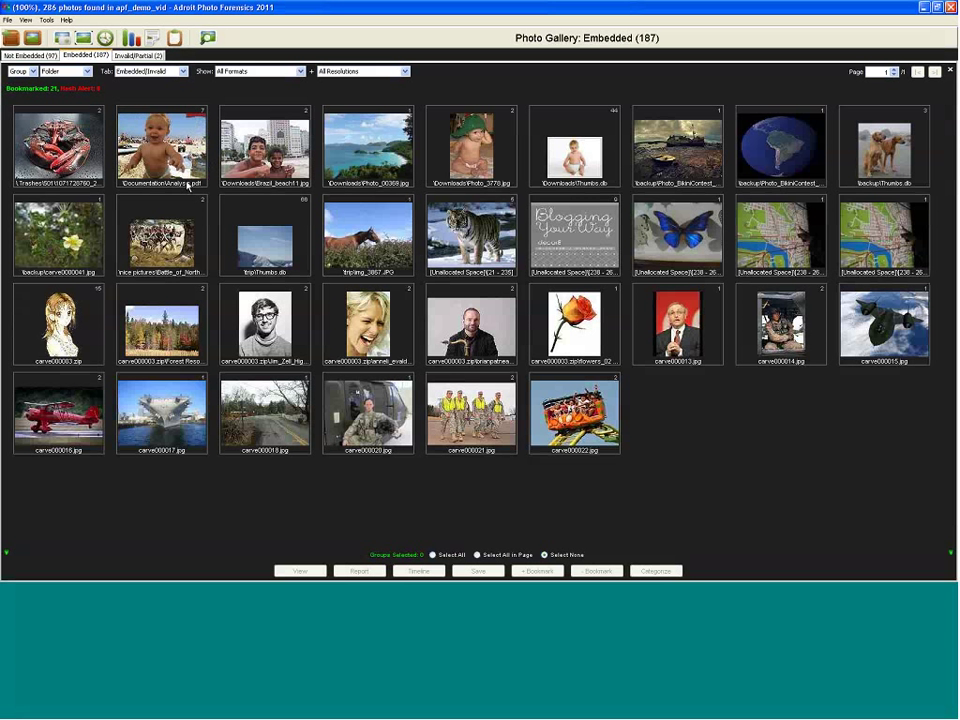
mouse_move(243, 250)
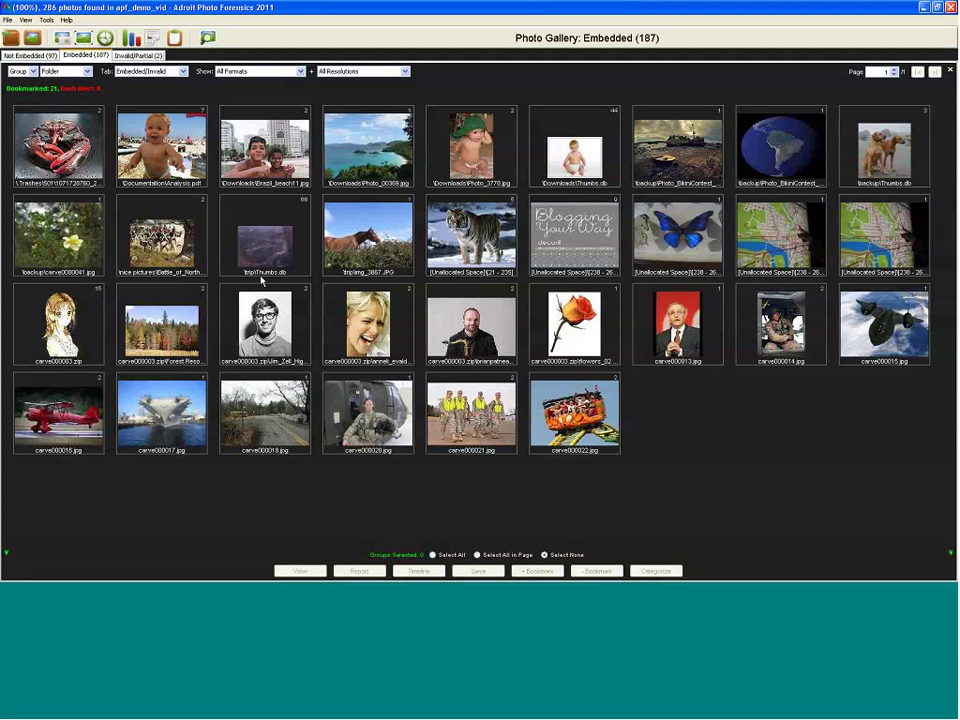
mouse_move(94, 311)
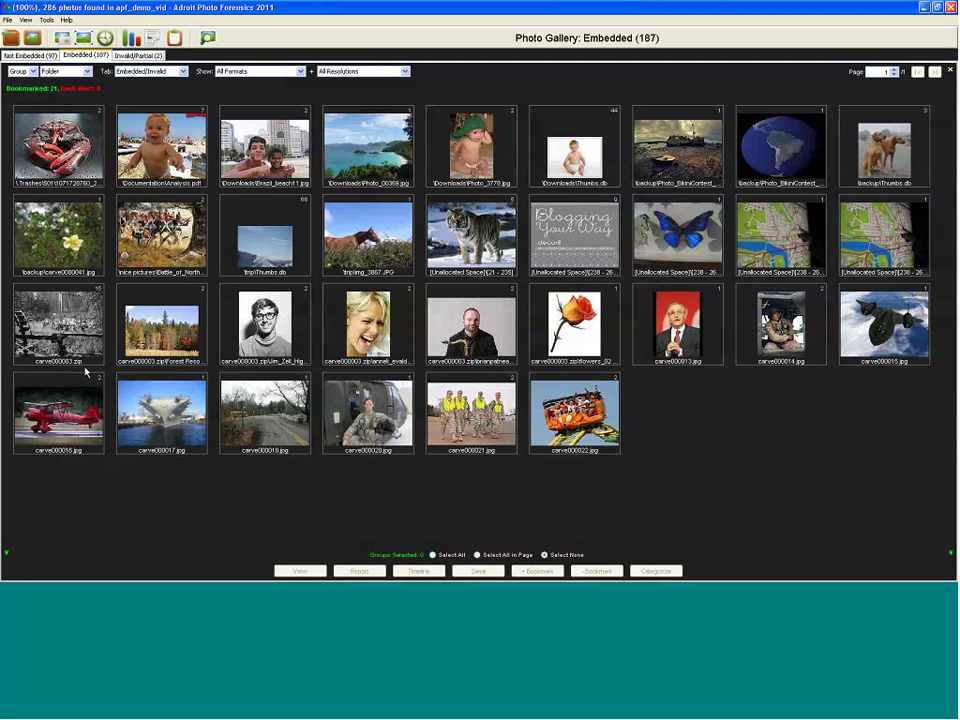
Step: Split tabs by recovery type, group the 8 SmartCarved photos by file name, and open all of them
left_click(155, 71)
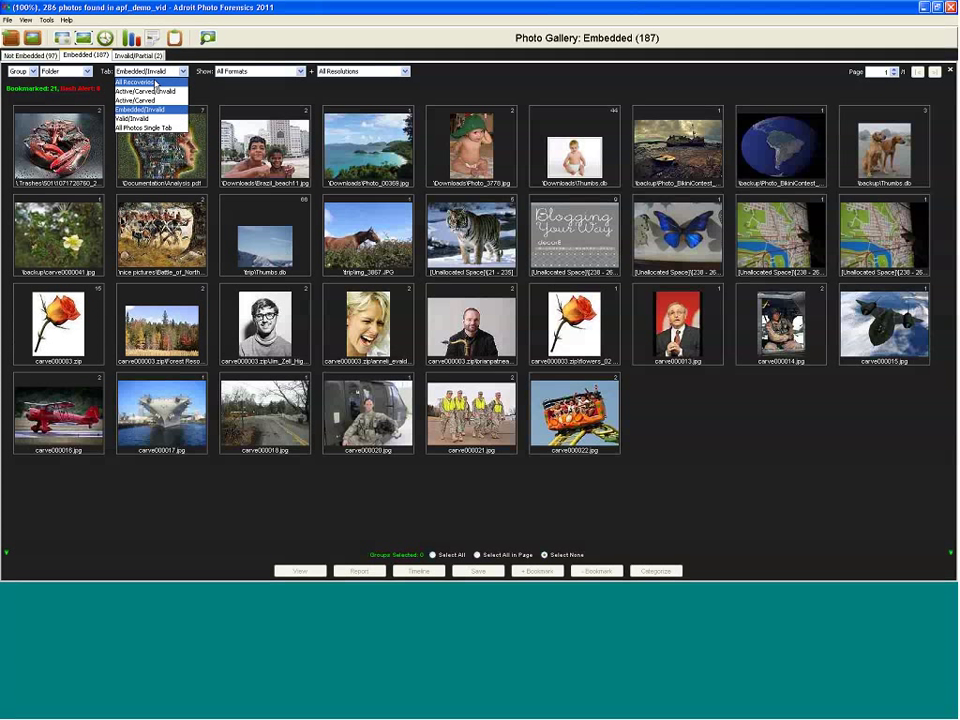
left_click(154, 83)
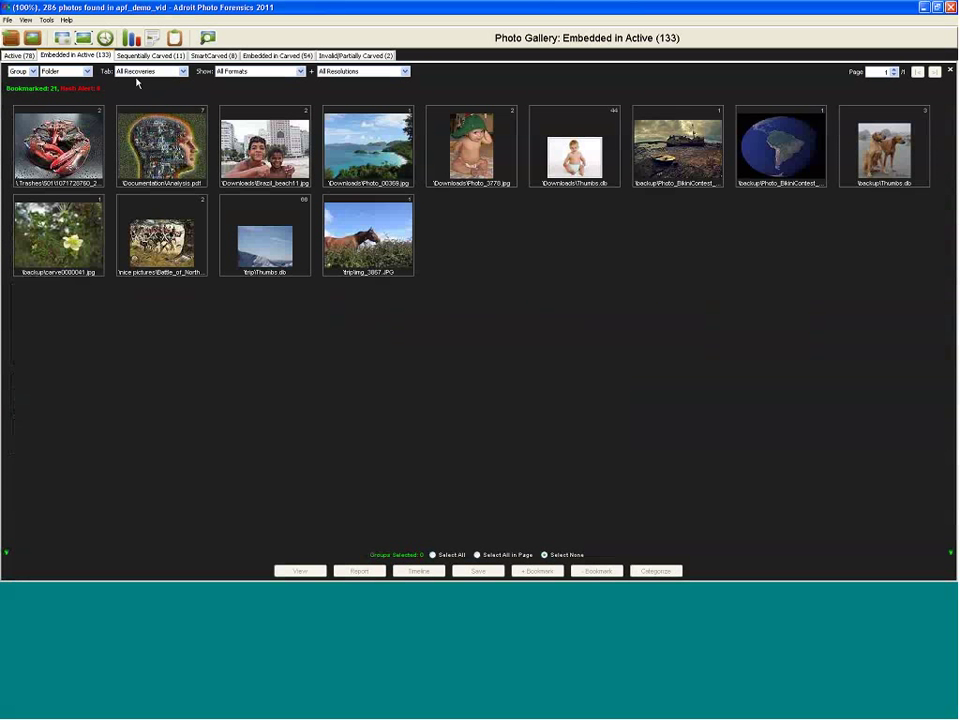
left_click(221, 56)
left_click(87, 71)
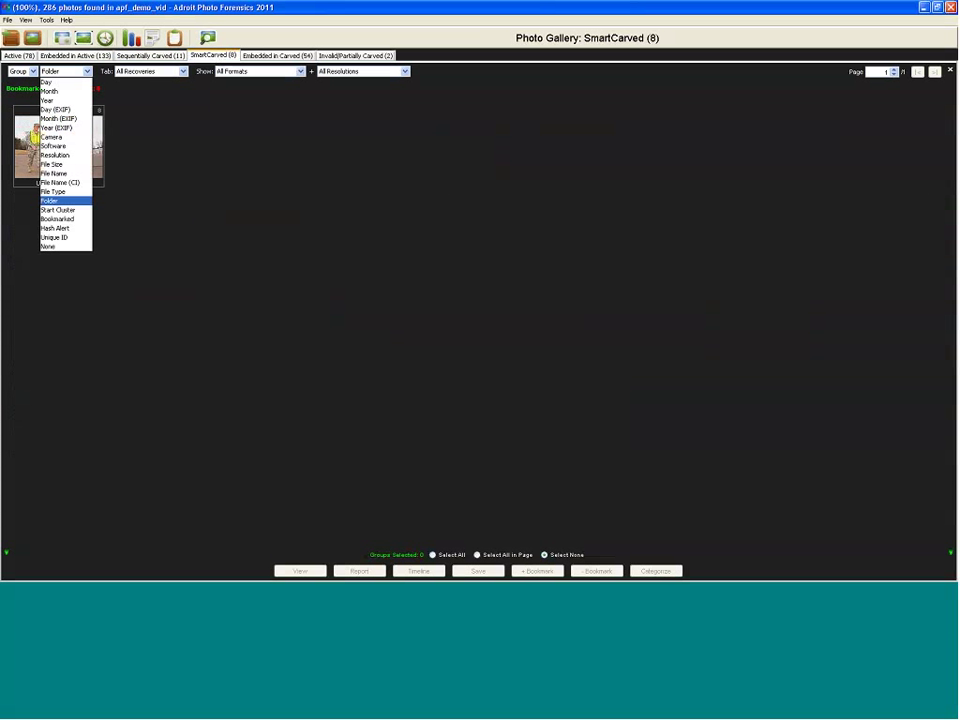
left_click(58, 174)
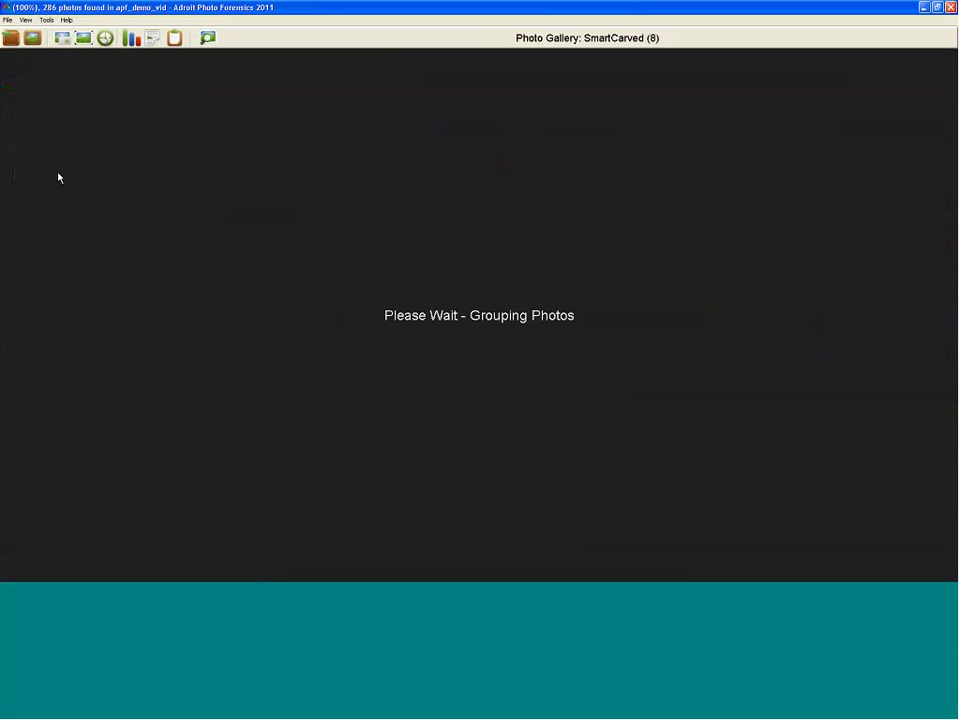
key("ctrl+a")
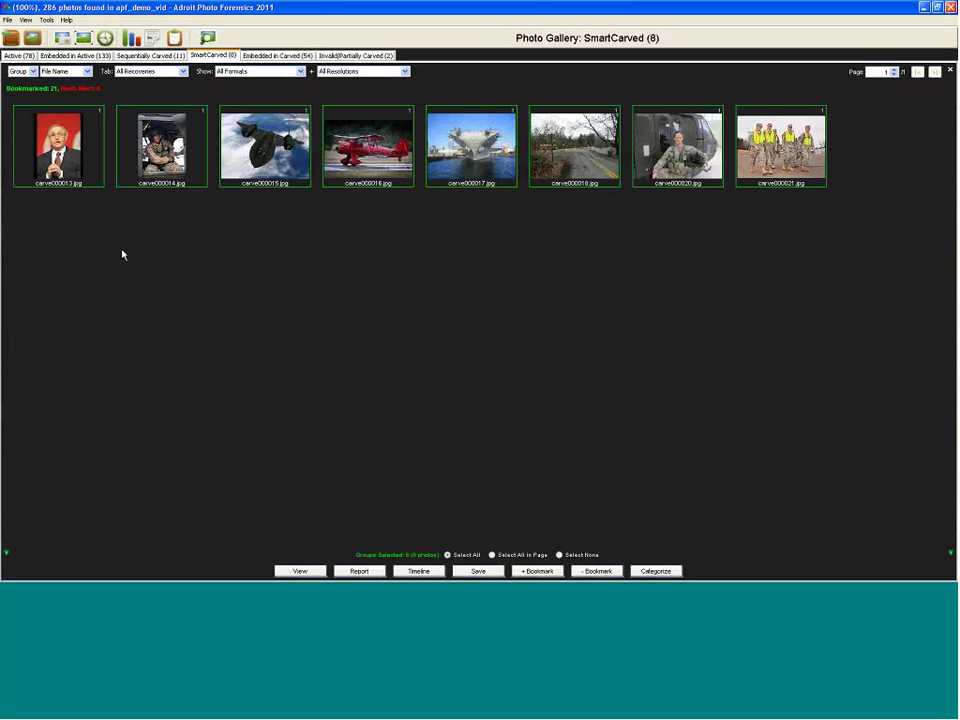
key("Return")
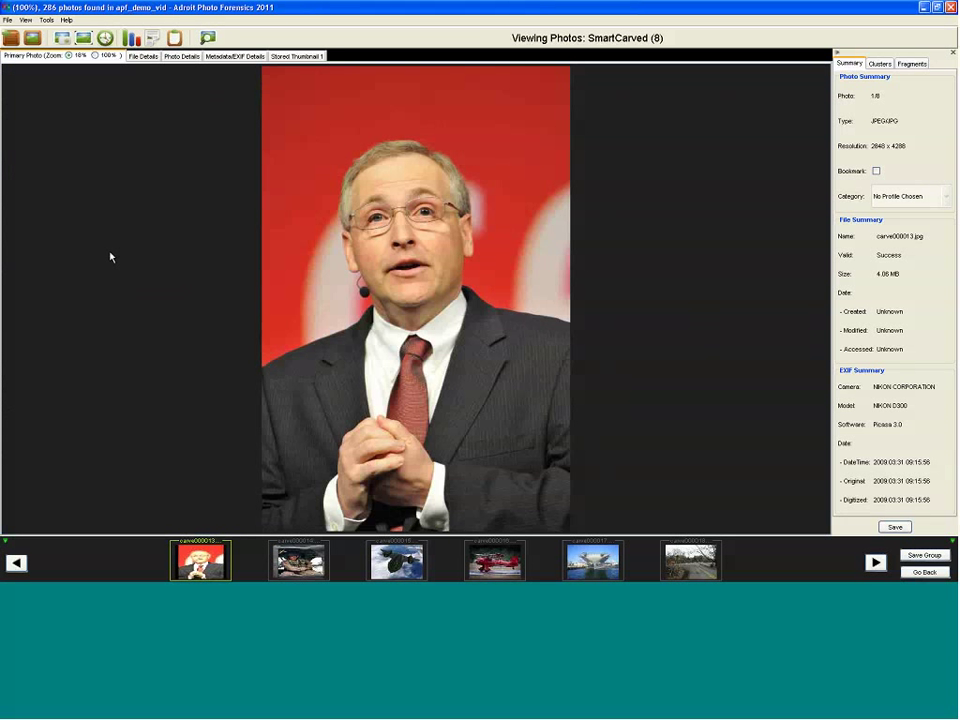
Step: Review carve000013.jpg's file details: Deleted status, SmartCarving method, MD5 hash and cluster ranges
left_click(143, 56)
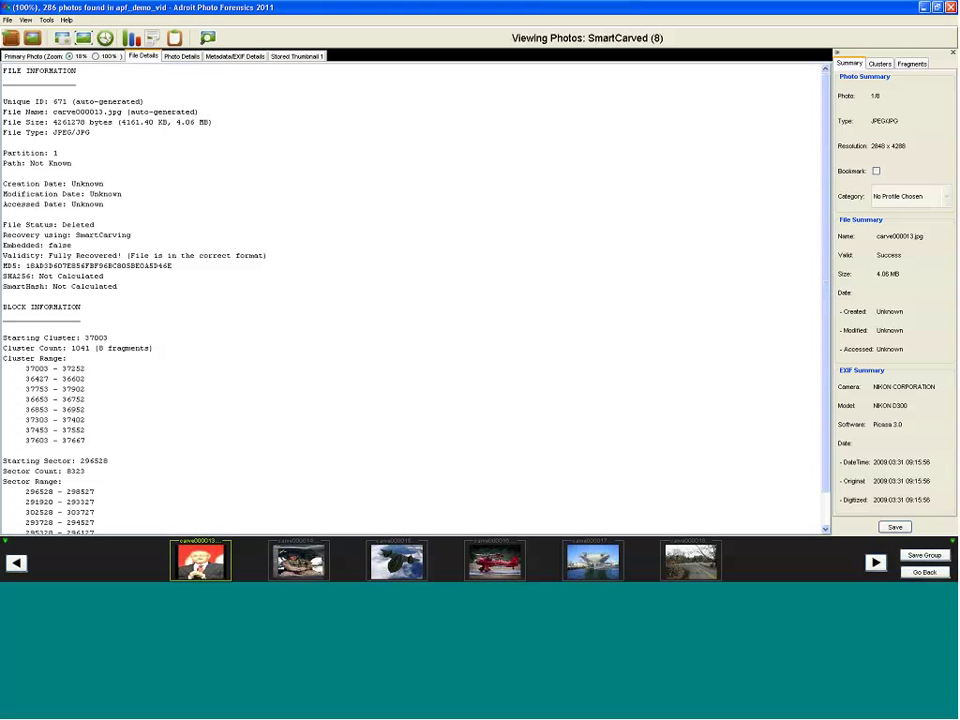
double_click(64, 226)
double_click(103, 236)
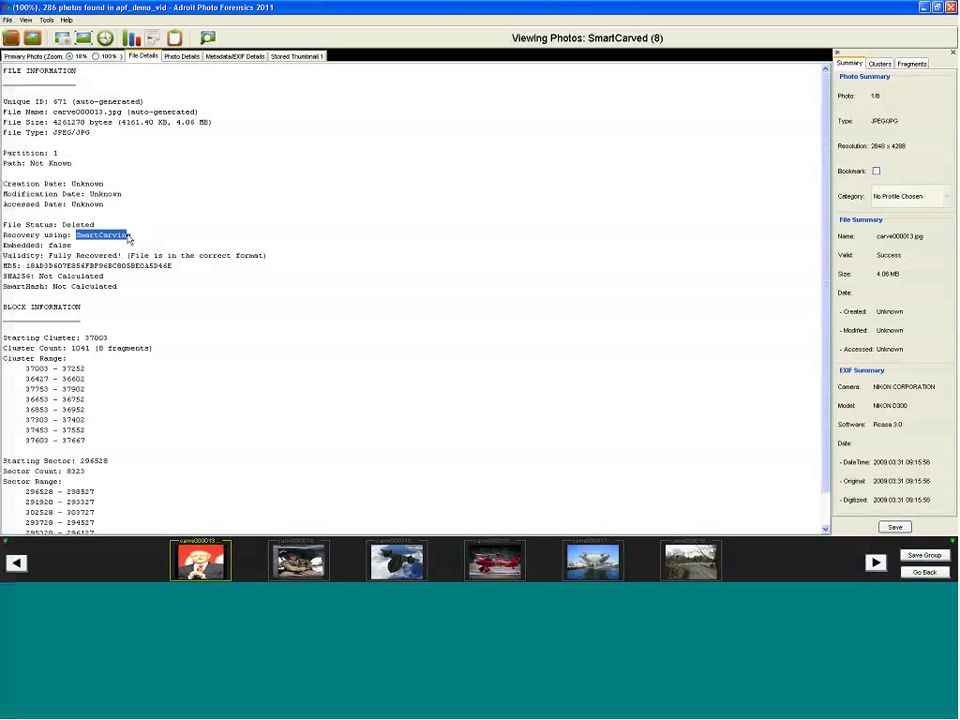
left_click_drag(26, 266, 182, 276)
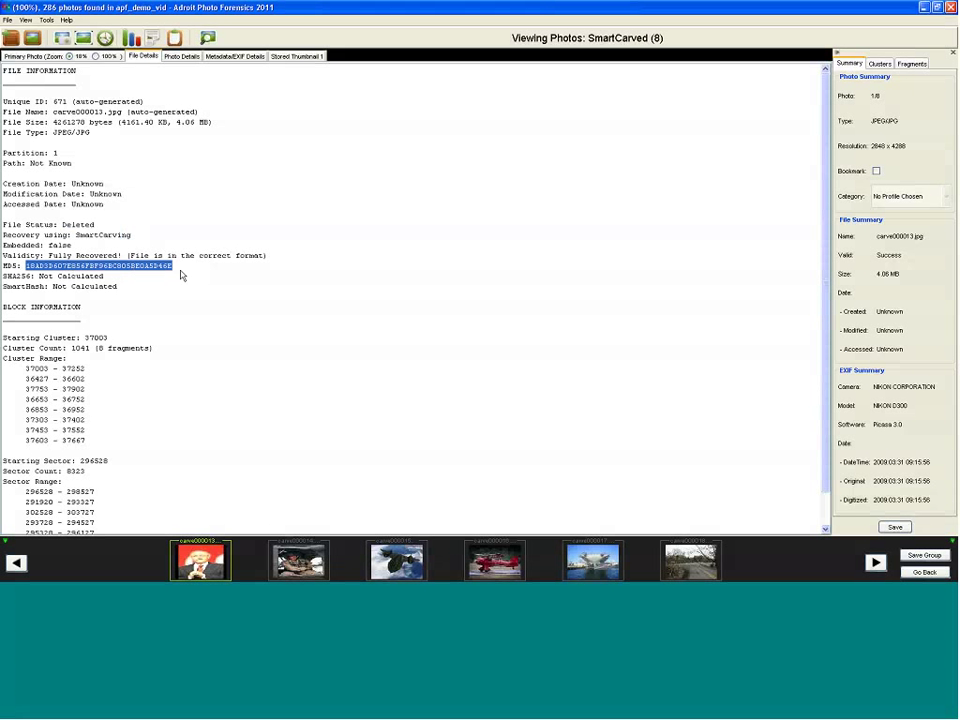
left_click(182, 275)
left_click_drag(3, 364, 118, 437)
left_click(123, 445)
left_click_drag(25, 378, 85, 381)
left_click(85, 381)
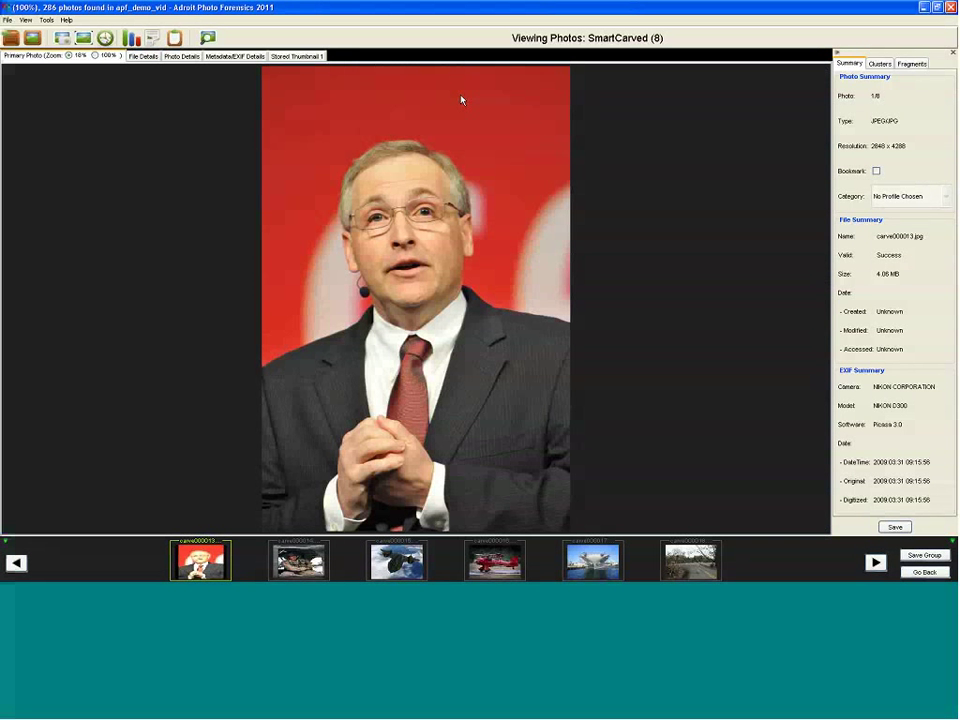
Step: Inspect the photo's fragment sequence, marking the first fragment, and return to the SmartCarved gallery
left_click(911, 63)
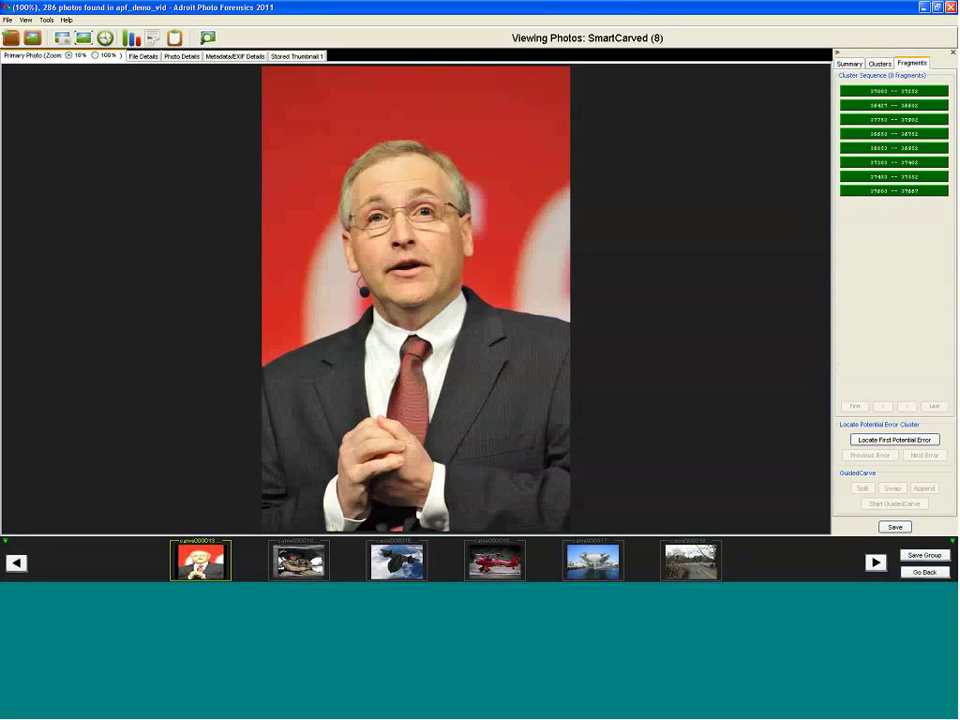
left_click(892, 93)
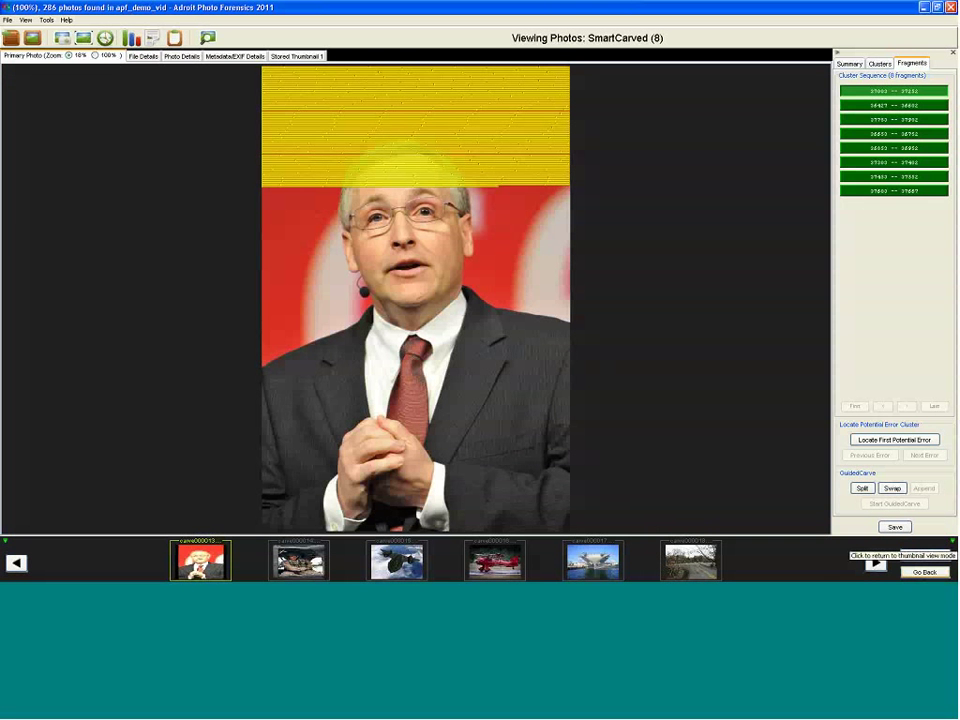
left_click(922, 573)
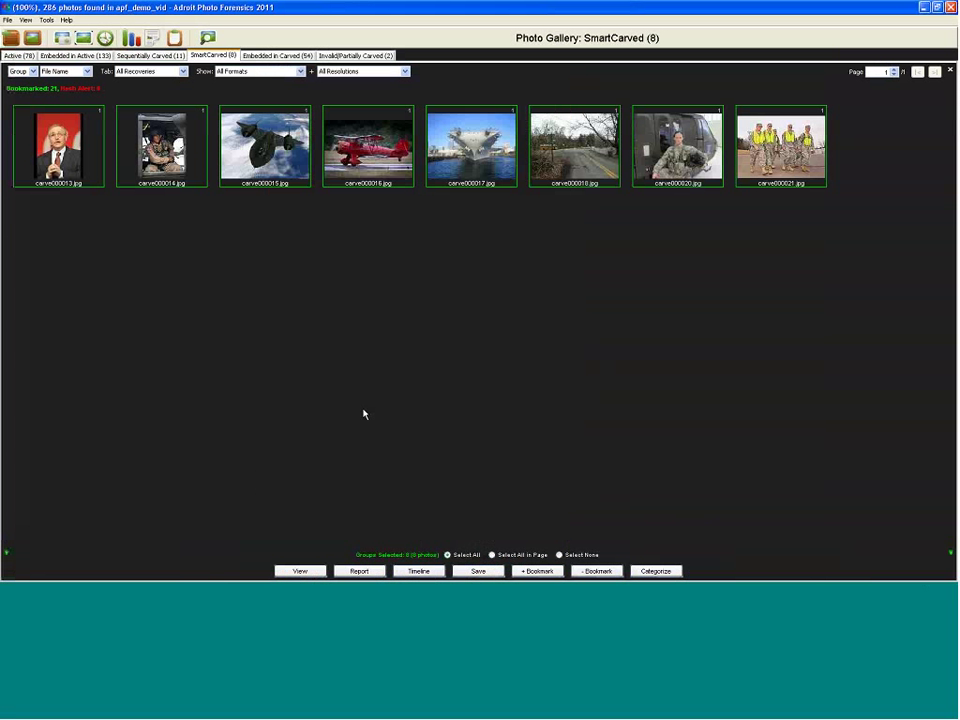
Step: Split partially carved carve000019.jpg at its first erroneous fragment and GuidedCarve it into a valid photo
left_click(372, 56)
double_click(54, 144)
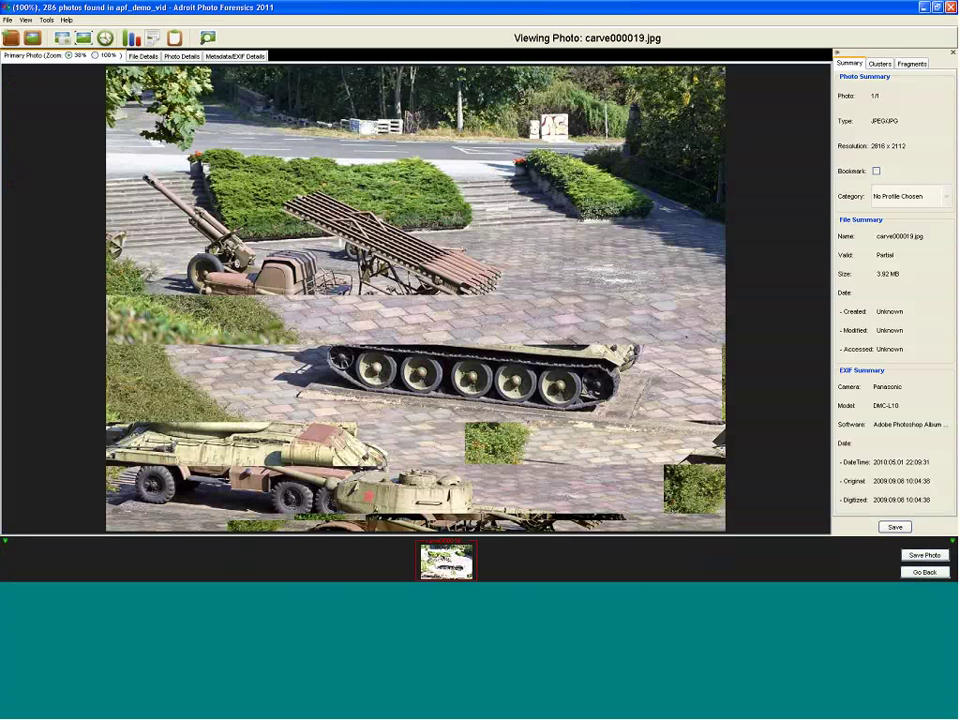
left_click(912, 63)
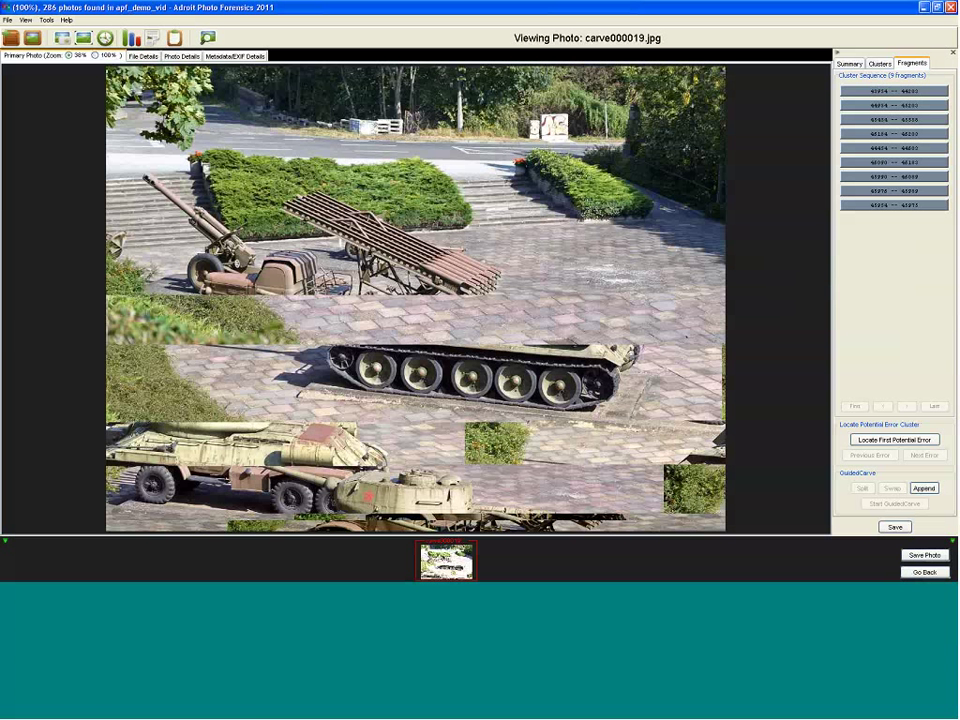
left_click(913, 443)
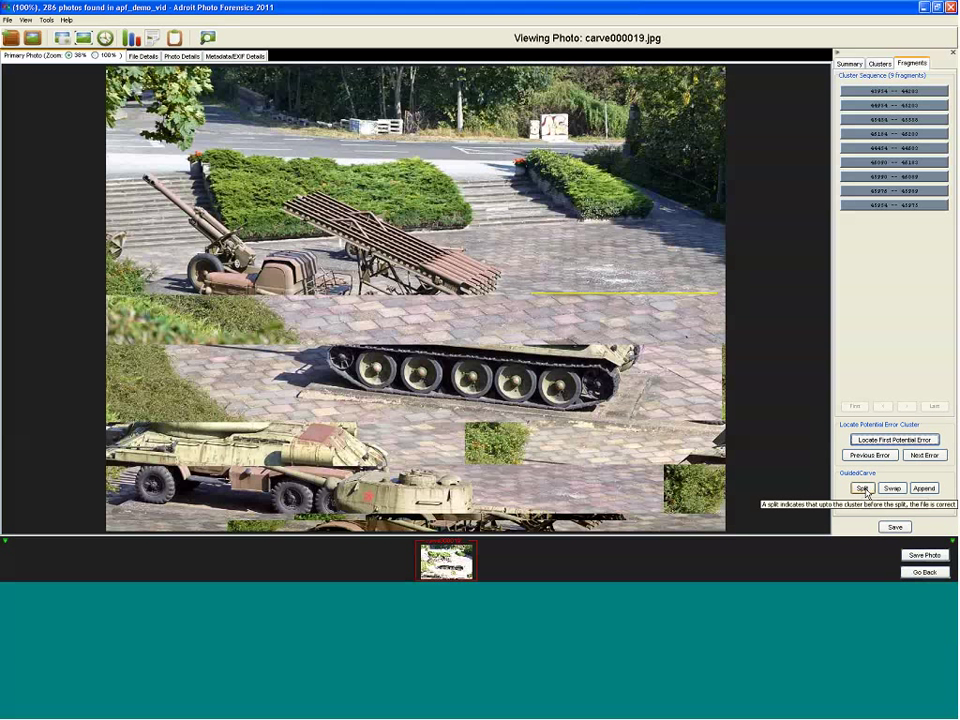
left_click(866, 491)
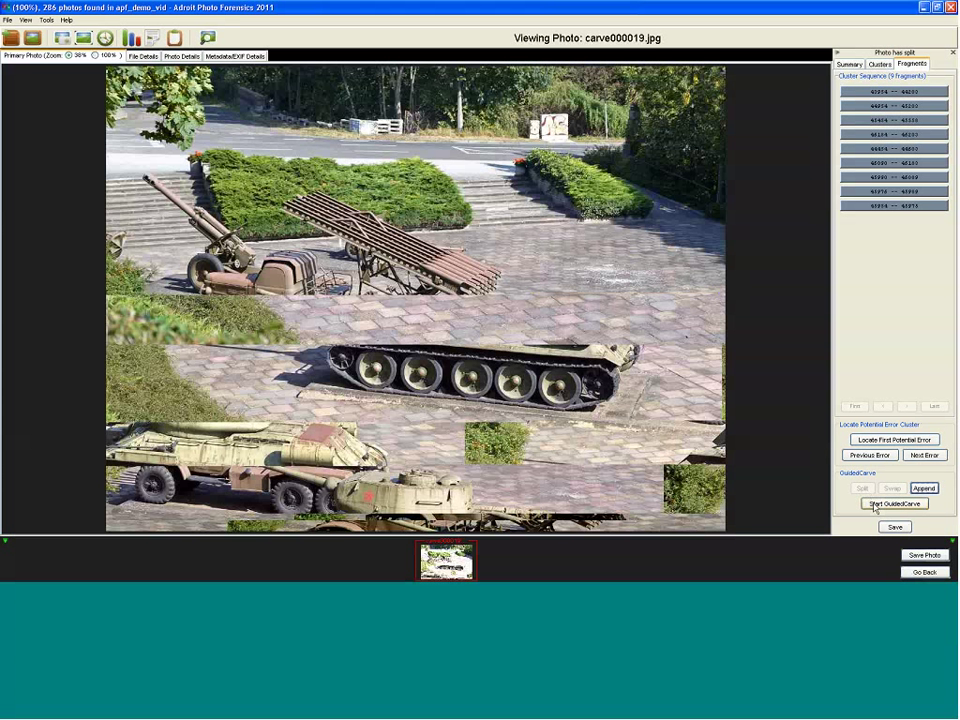
left_click(877, 509)
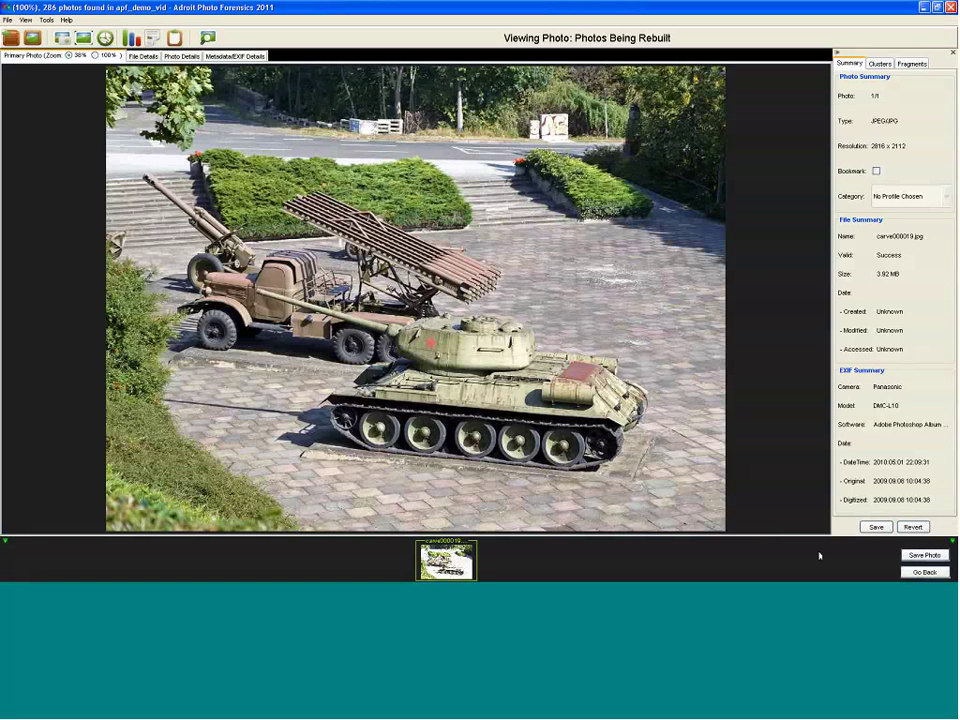
left_click(924, 573)
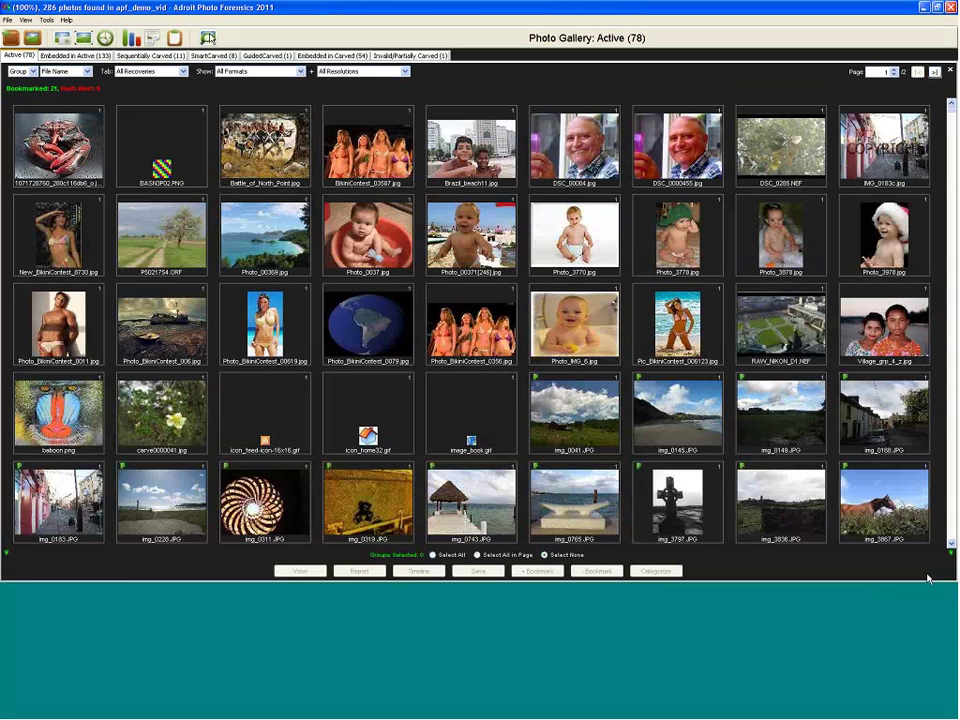
Step: Show the 18 Explicit Fast SmartFilter photos, select one, and view the SmartFilter settings without changes
left_click(208, 37)
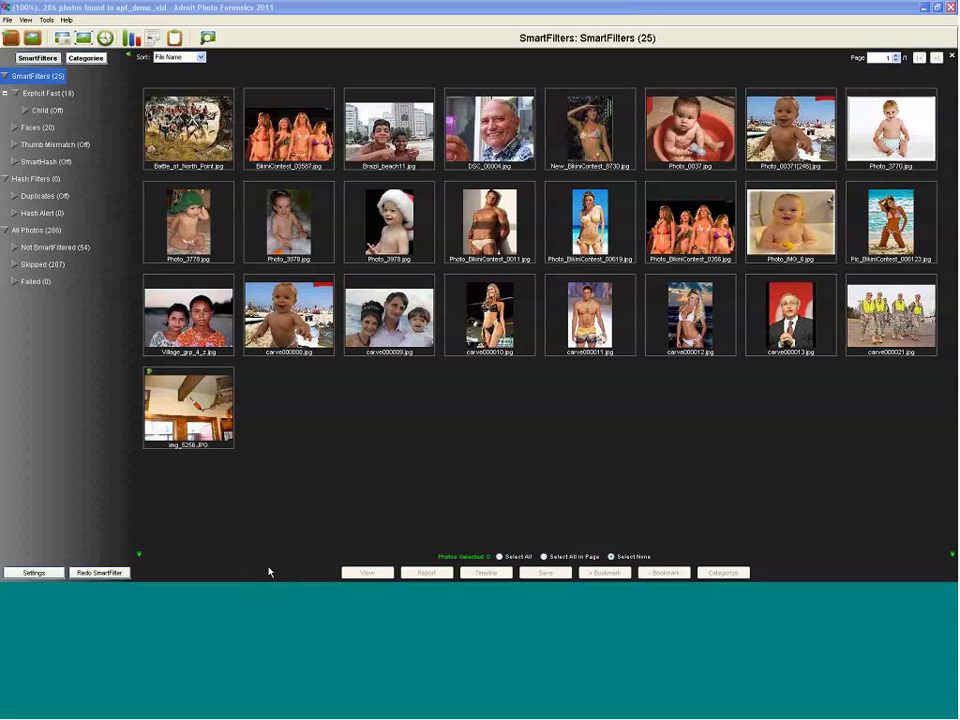
left_click(72, 96)
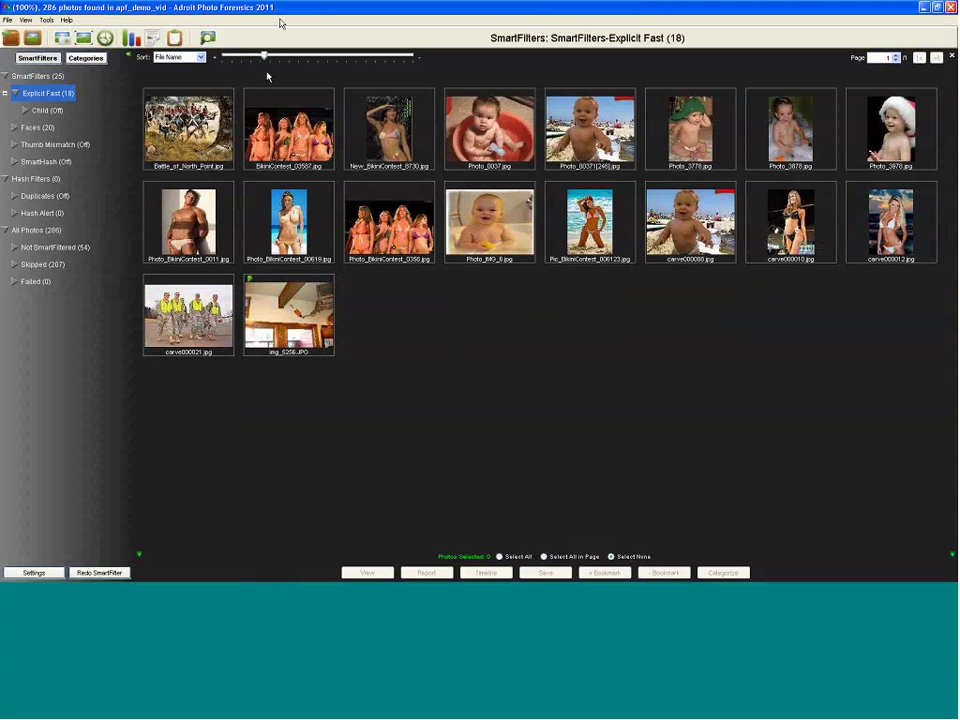
left_click(188, 128)
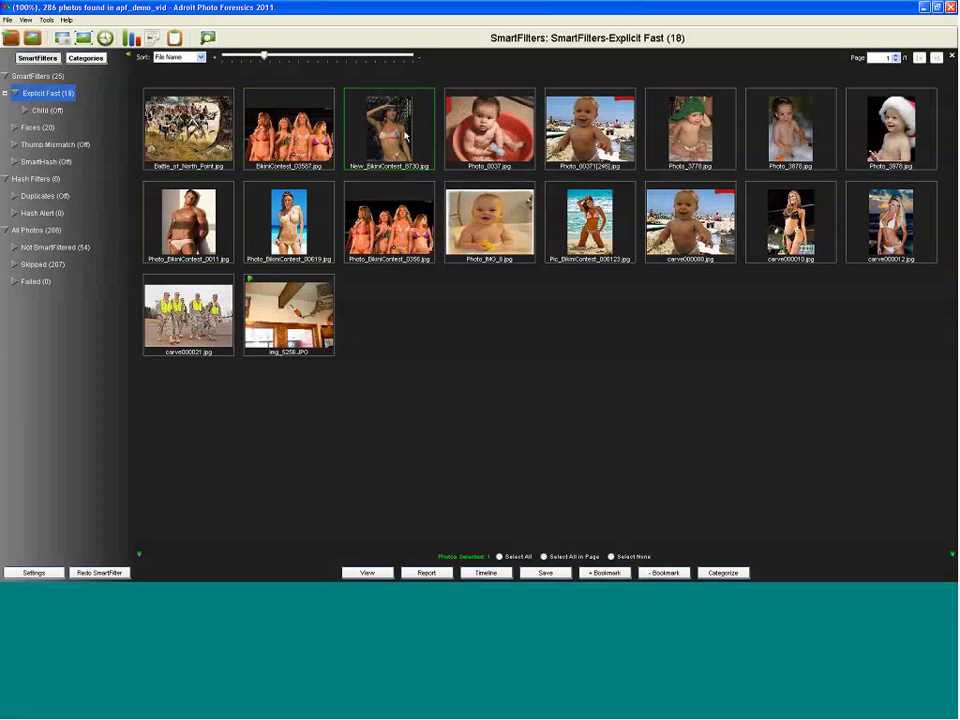
left_click(31, 576)
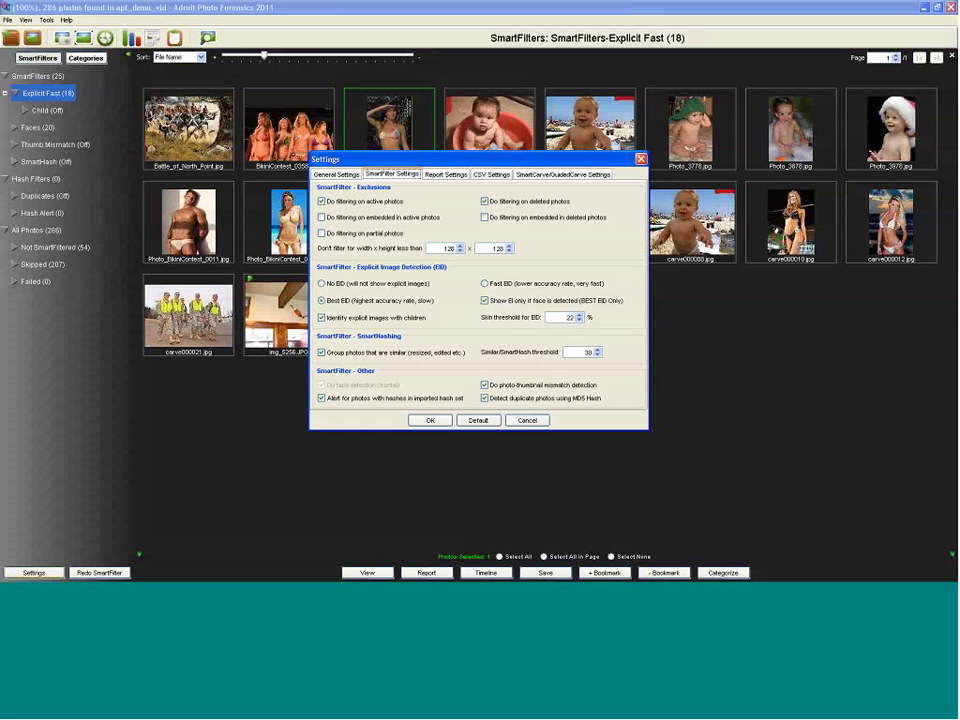
key("Escape")
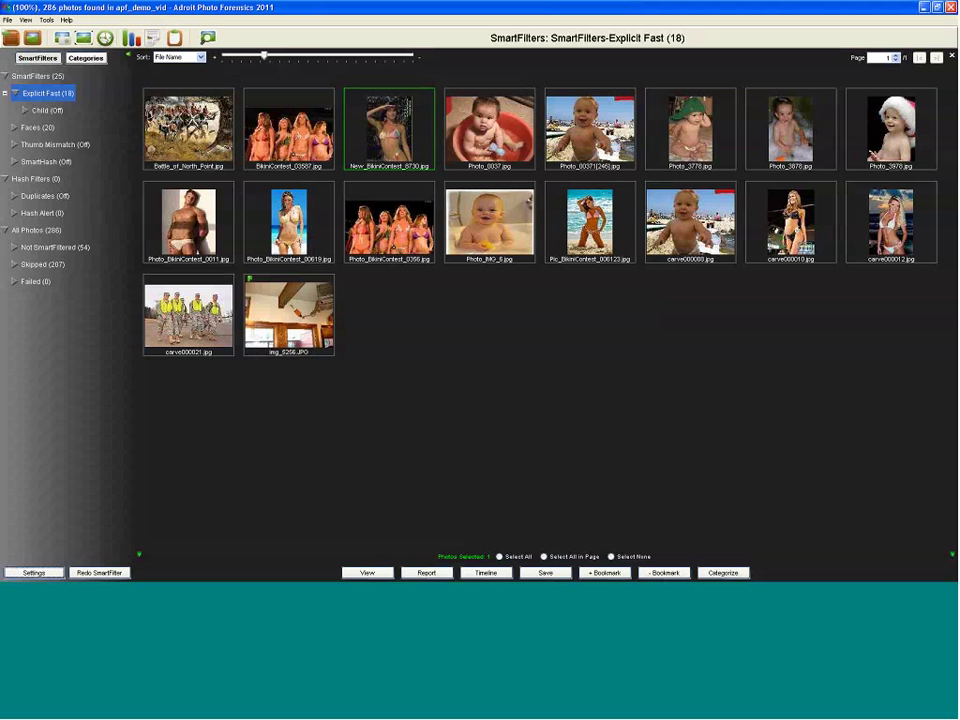
left_click(46, 19)
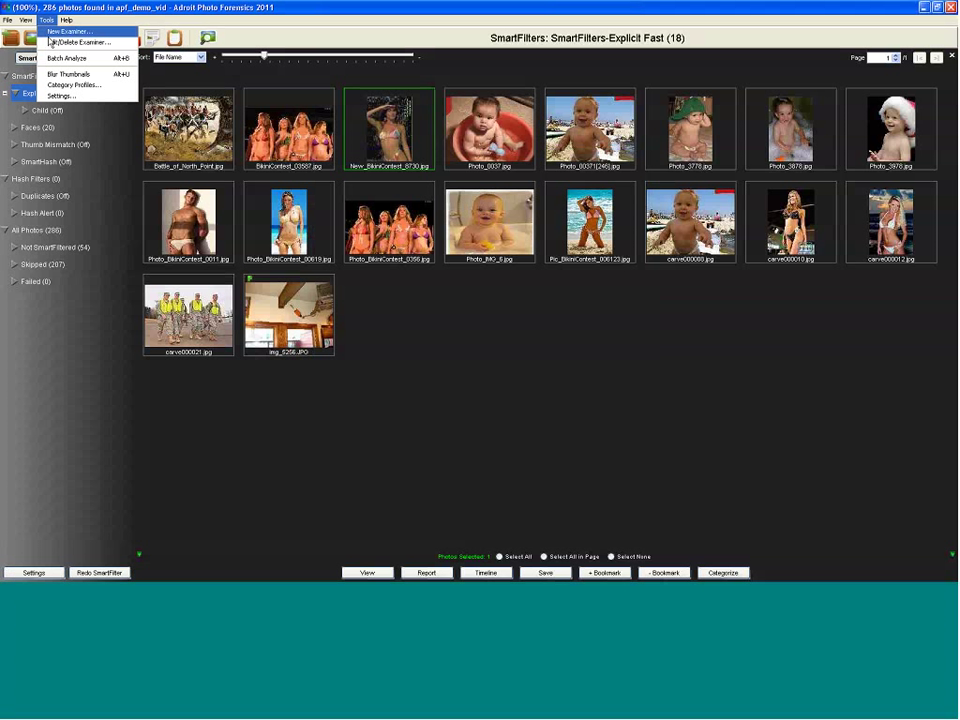
Step: Load the North American CP profile in the Category Profiles dialog
left_click(62, 84)
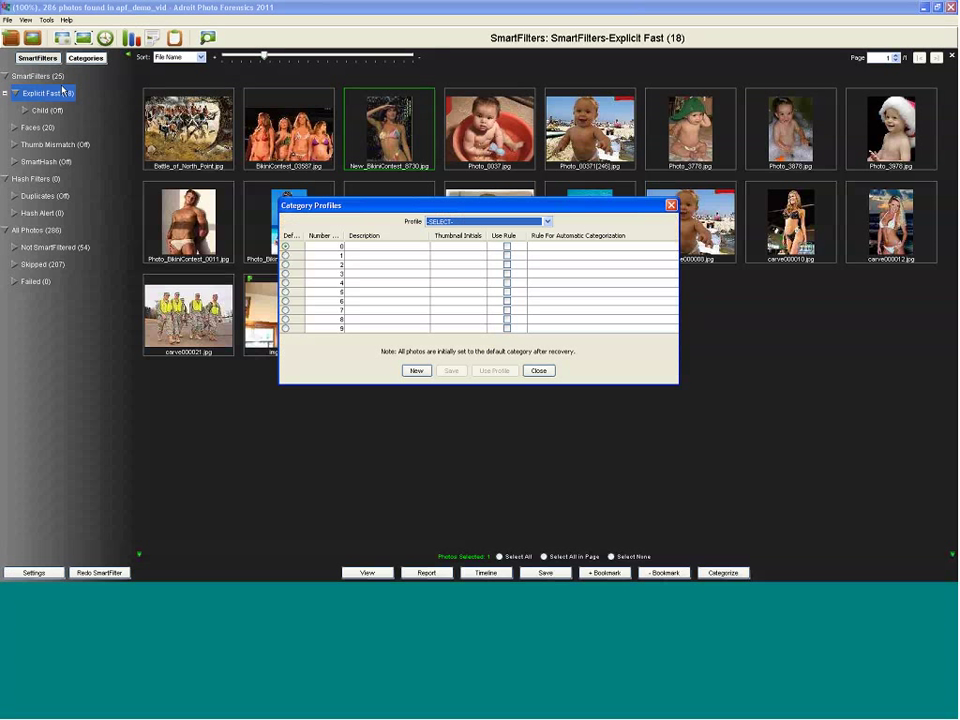
left_click(449, 216)
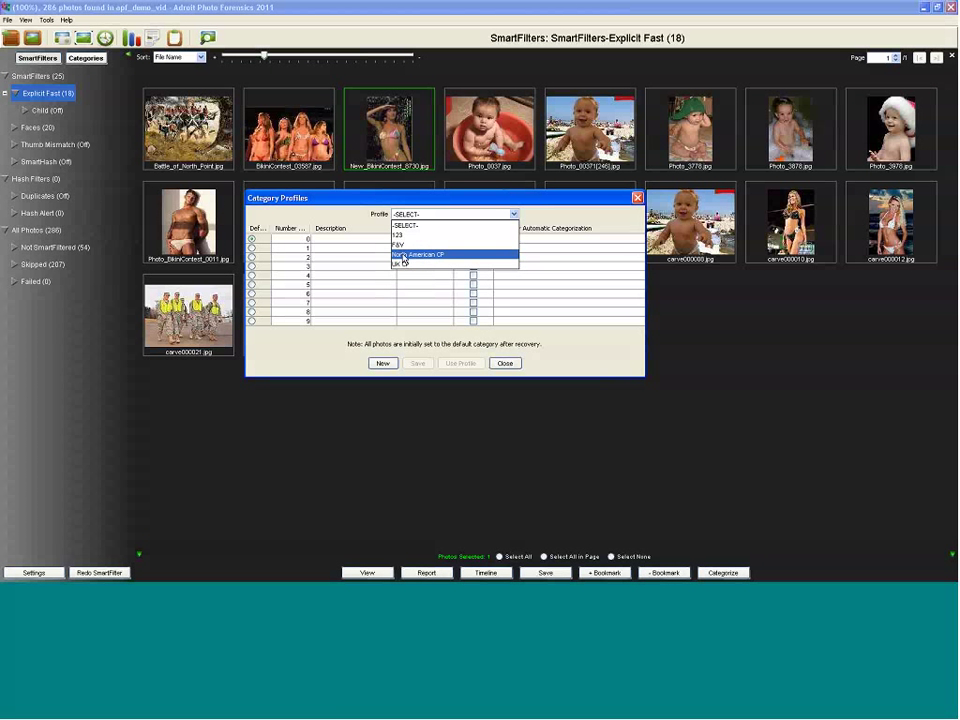
left_click(403, 255)
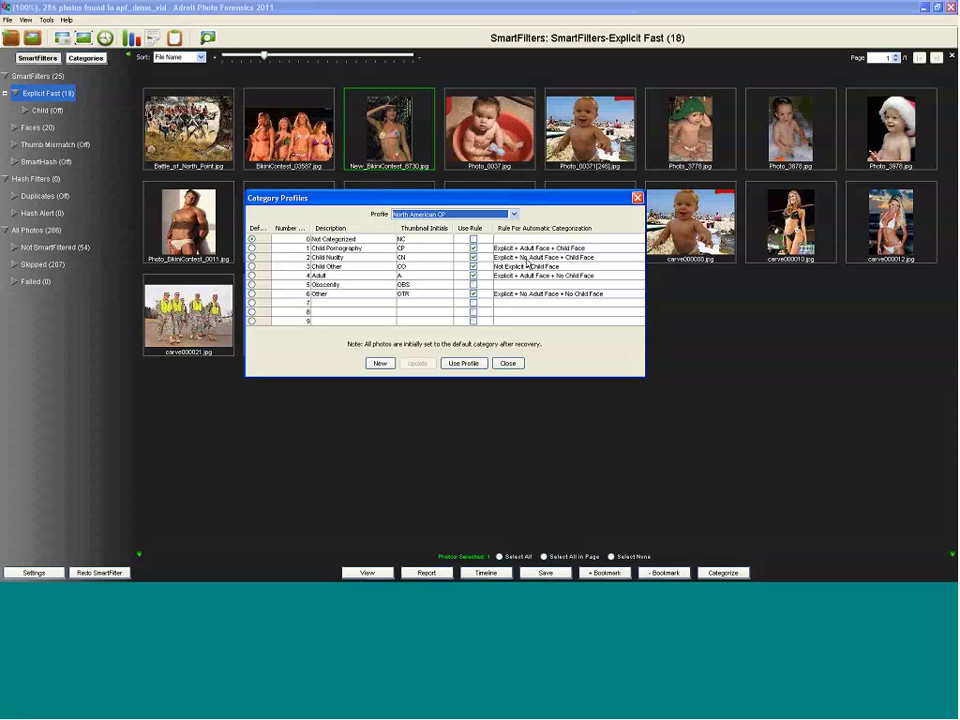
Step: Review the Child Nudity rule (Explicit + No Adult Face + Child Face) and confirm it
left_click(526, 259)
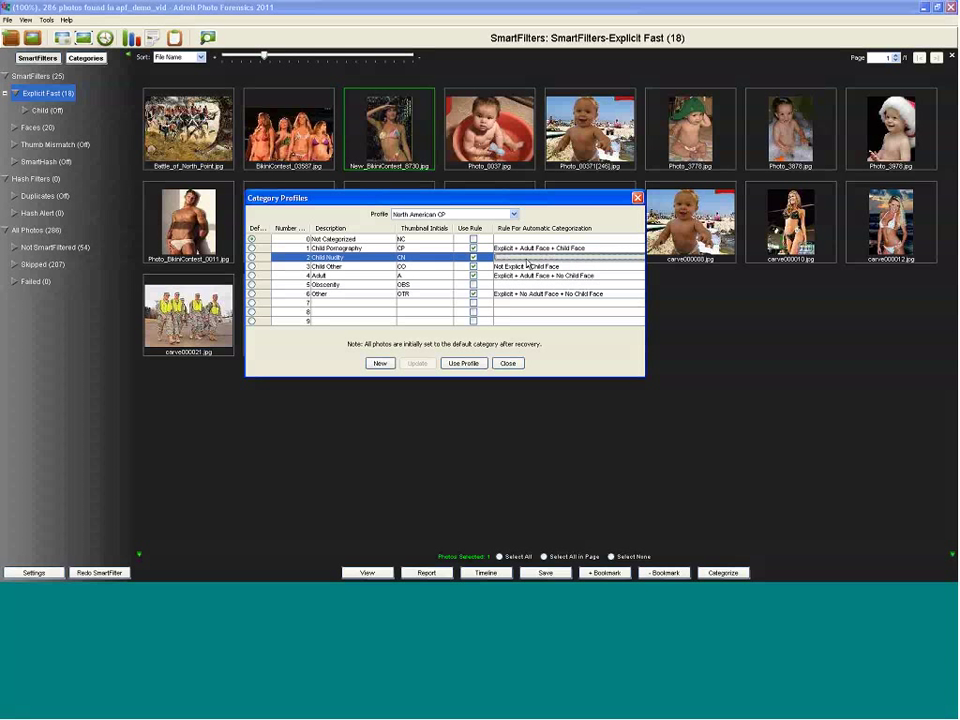
left_click(527, 261)
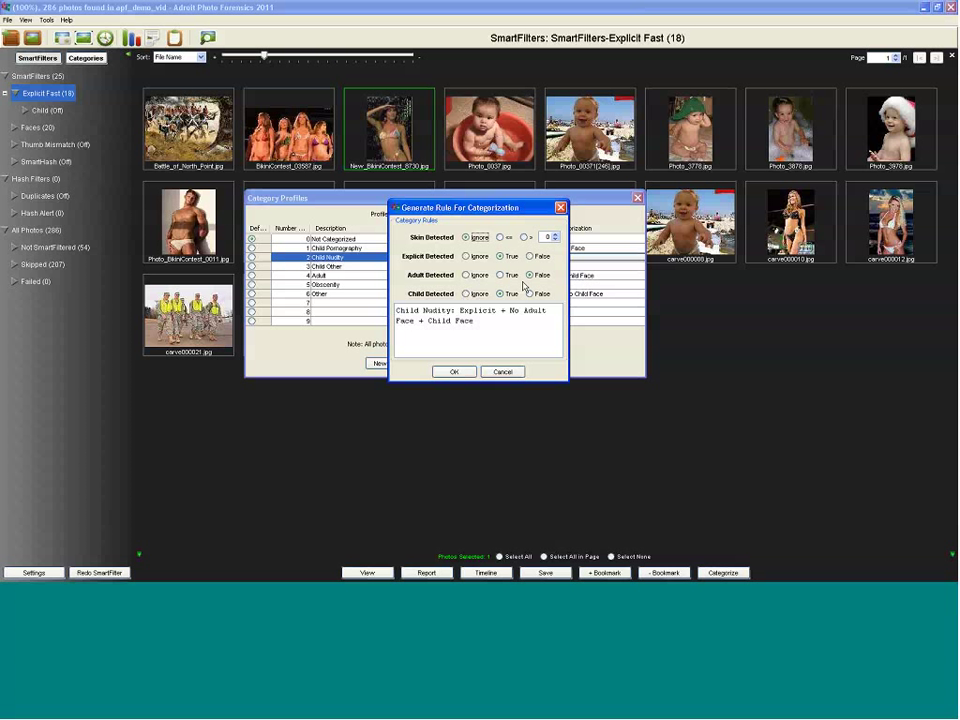
double_click(438, 311)
left_click(438, 333)
left_click_drag(458, 313, 397, 314)
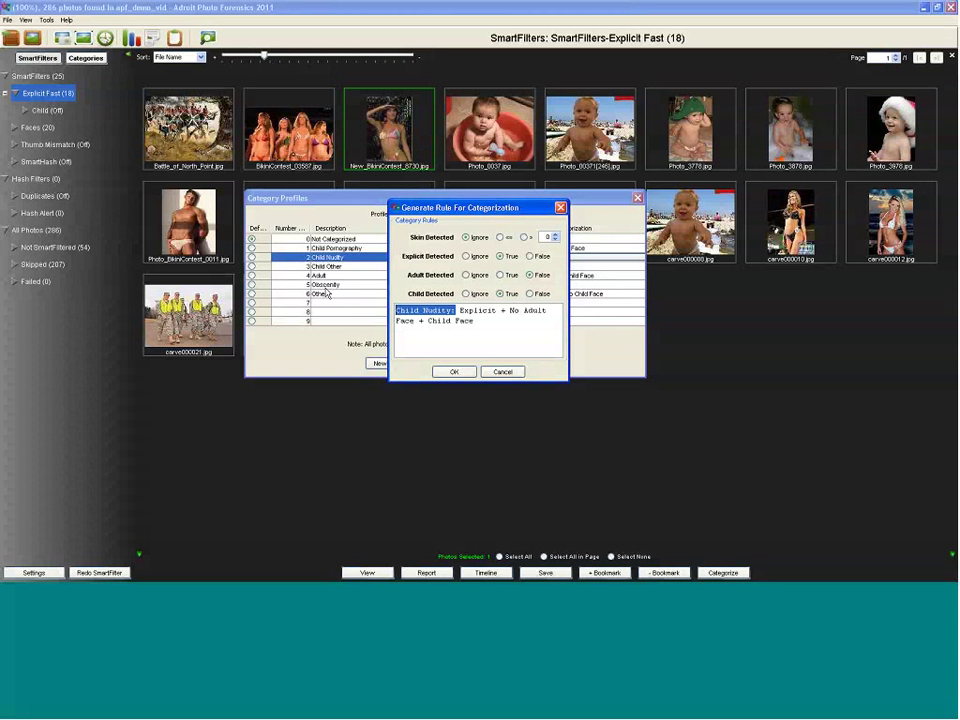
left_click(448, 371)
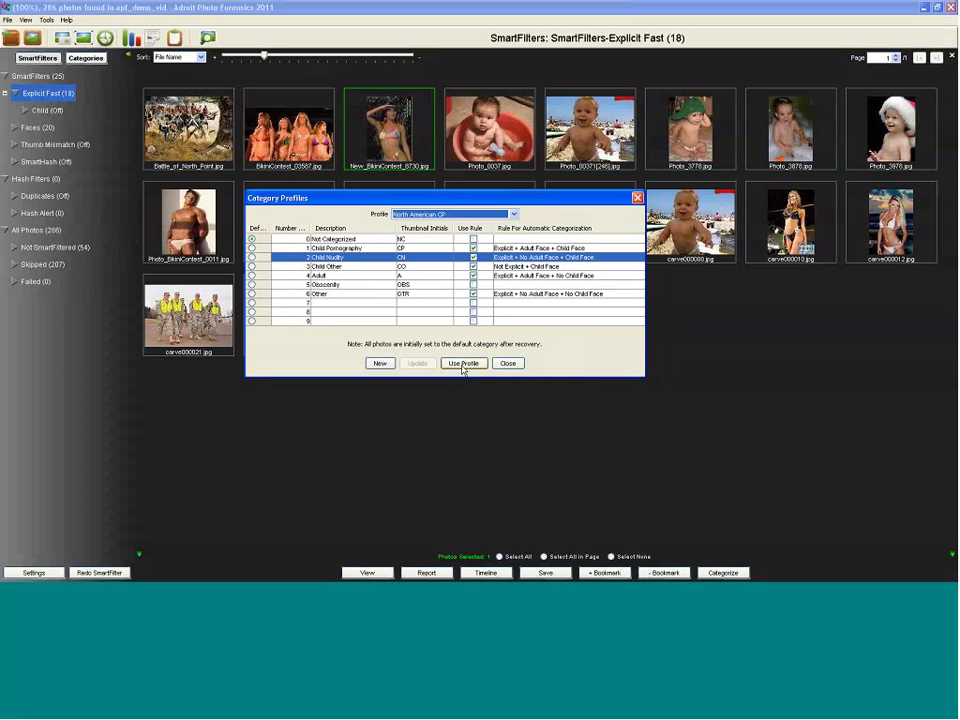
Step: Apply the North American CP profile and redo SmartFiltering, confirming it overwrites the previous results
left_click(463, 367)
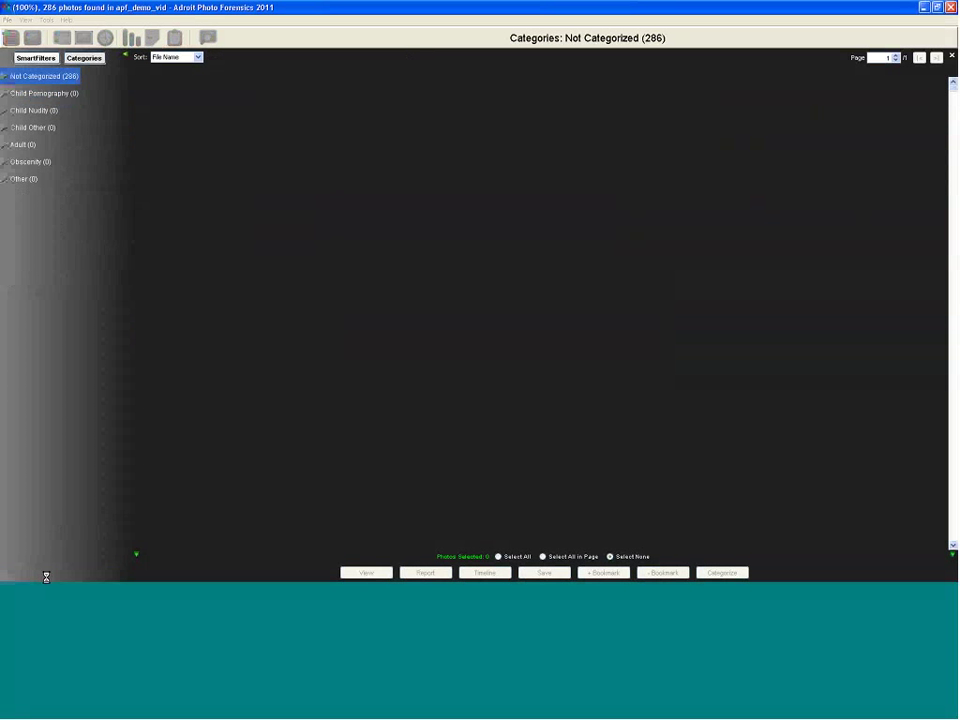
left_click(54, 60)
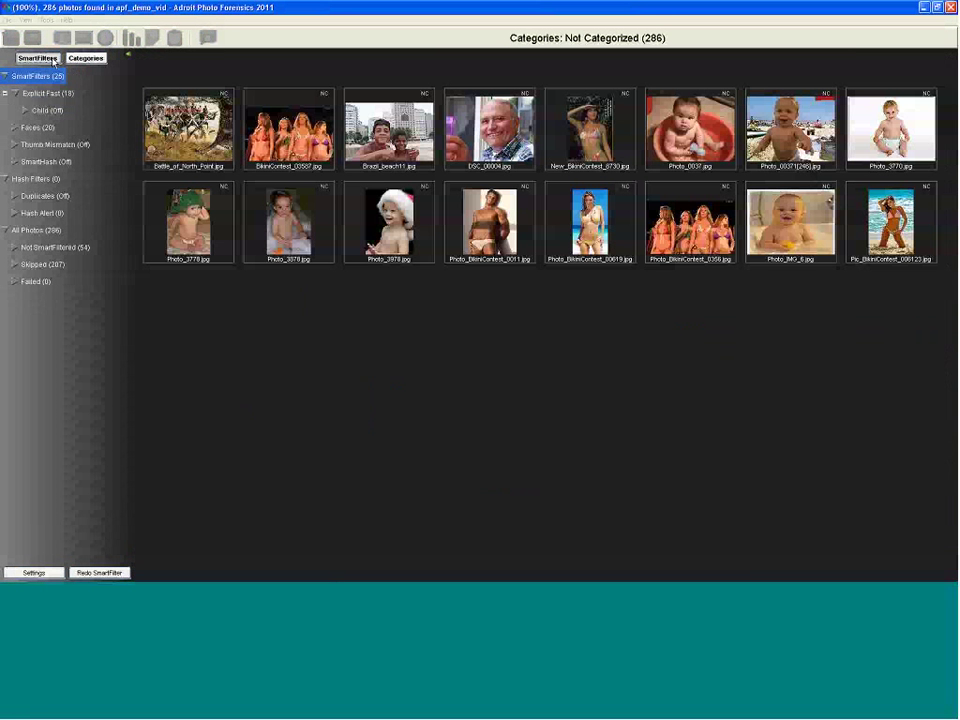
left_click(86, 575)
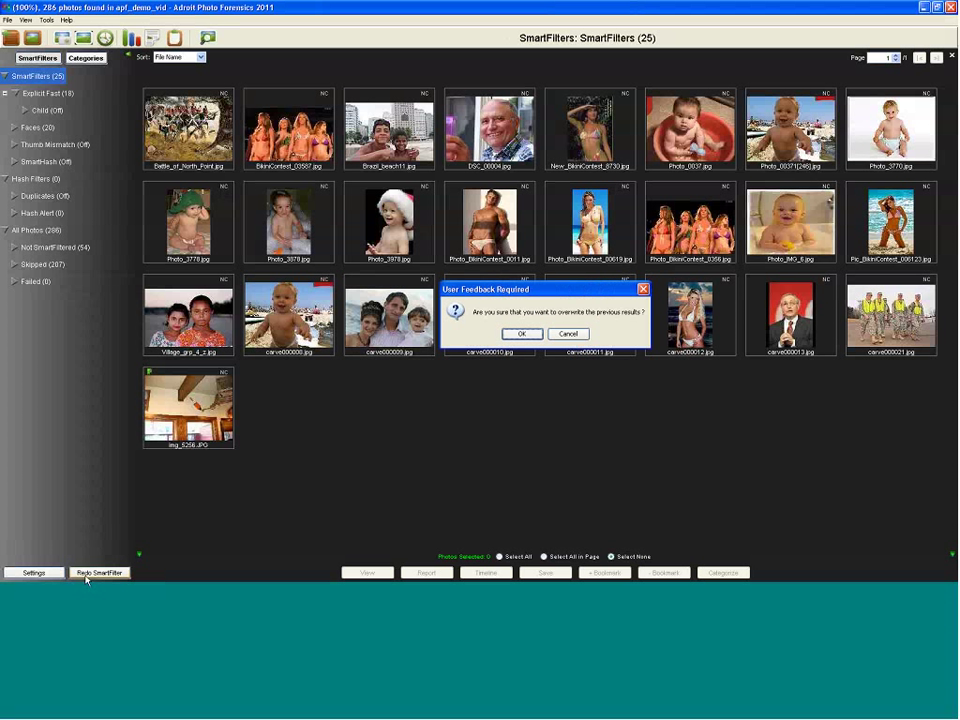
left_click(537, 333)
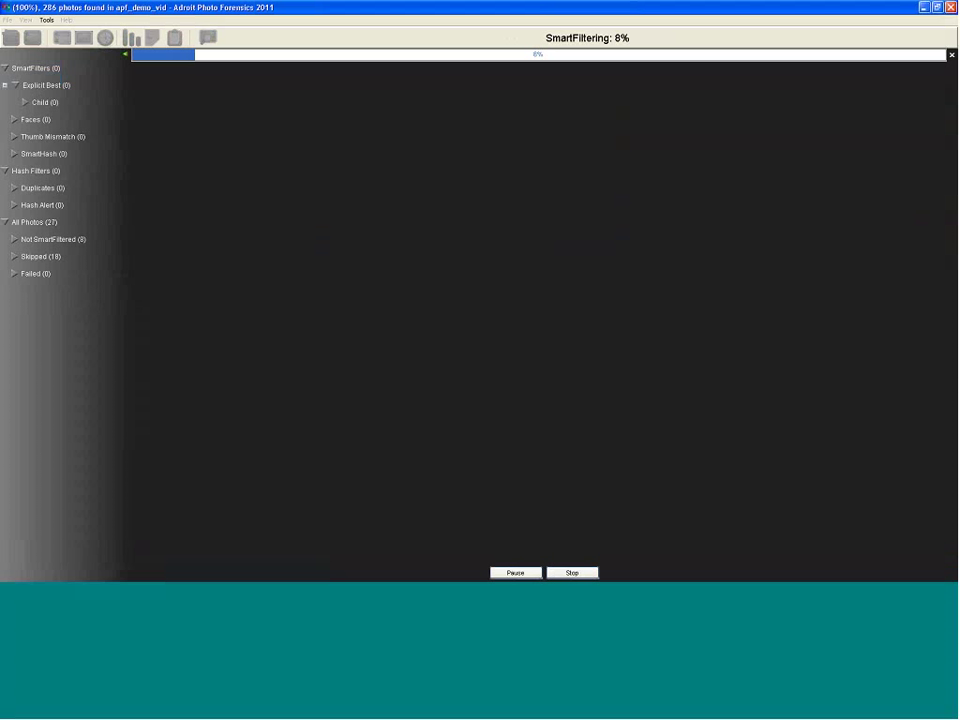
Step: Select Explicit Best, dismiss the results-not-ready notice, and wait for SmartFiltering to reach 100%
left_click(40, 86)
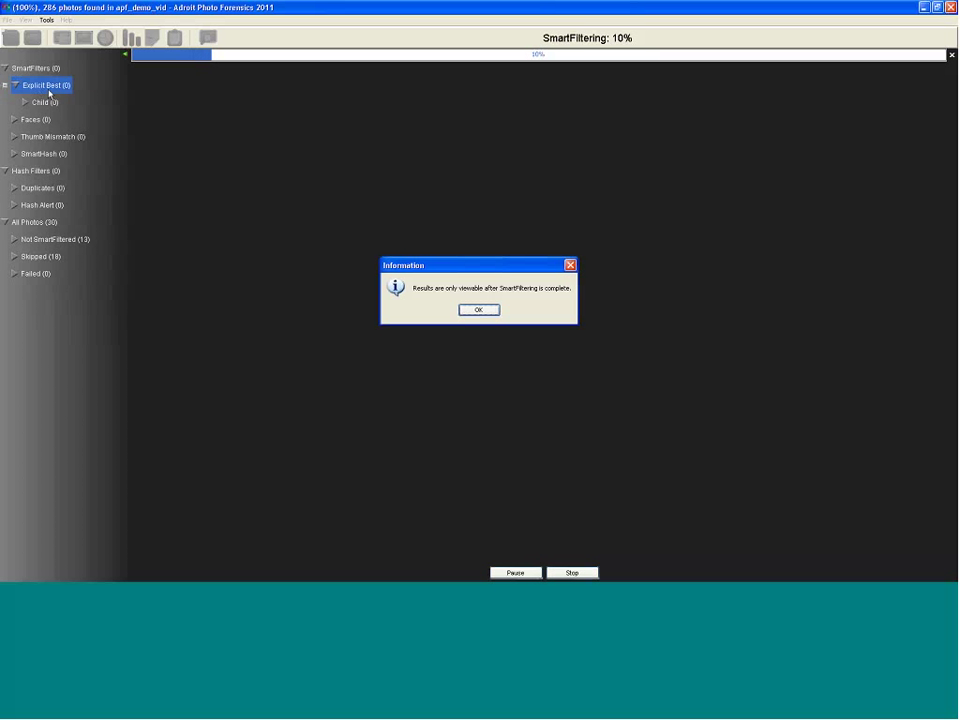
left_click(478, 310)
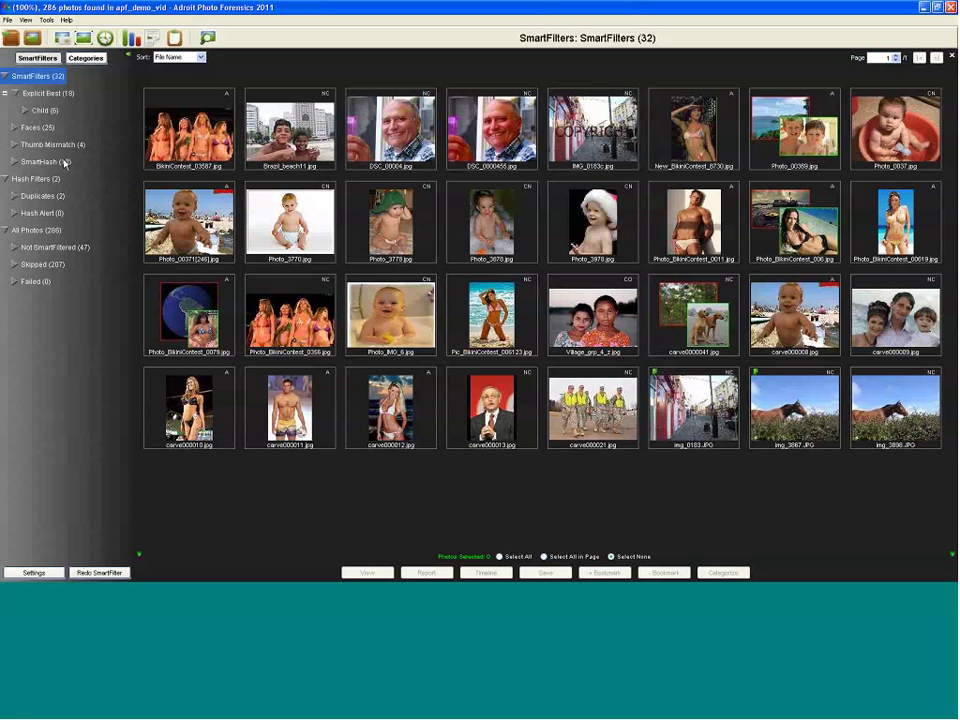
Step: Show the 18 Explicit Best photos and select eight in turn, including carve000010–carve000012 and Photo_0037
left_click(59, 93)
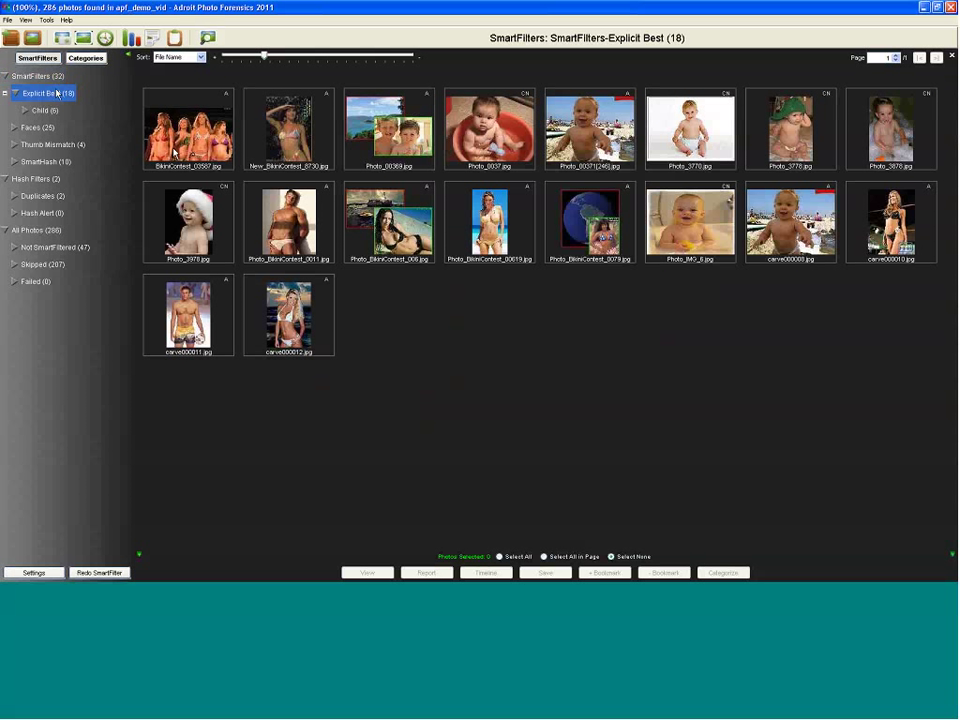
left_click(287, 212)
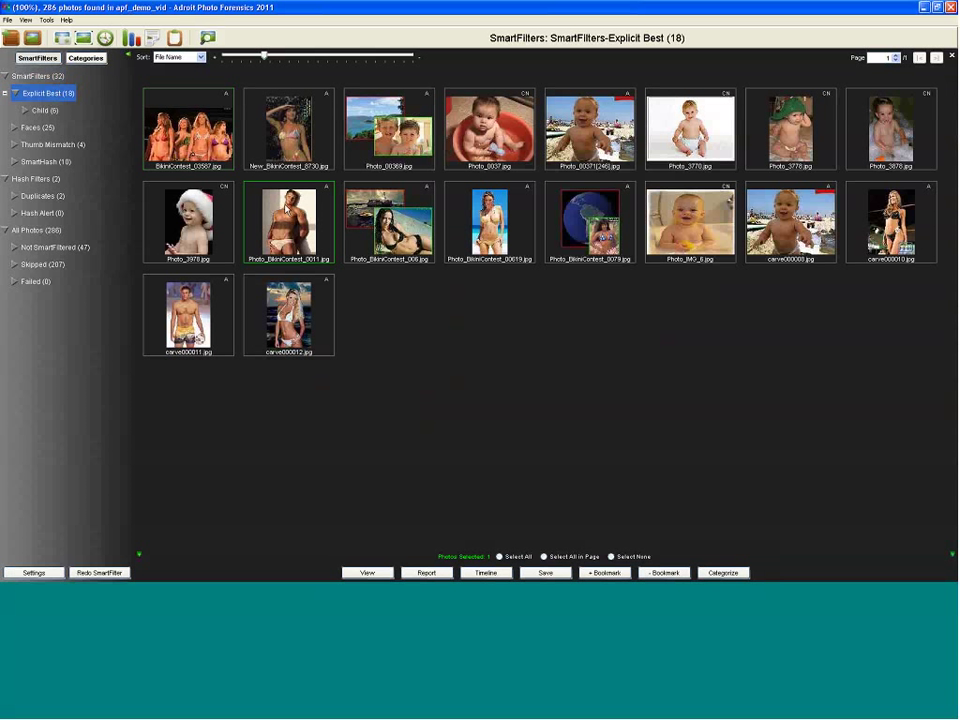
left_click(268, 318)
left_click(185, 322)
left_click(890, 222)
left_click(890, 128)
left_click(488, 155)
left_click(484, 221)
left_click(410, 205)
Step: Sort Explicit Best photos by skin tone, test the threshold slider, then show the 6 Child photos
left_click(190, 60)
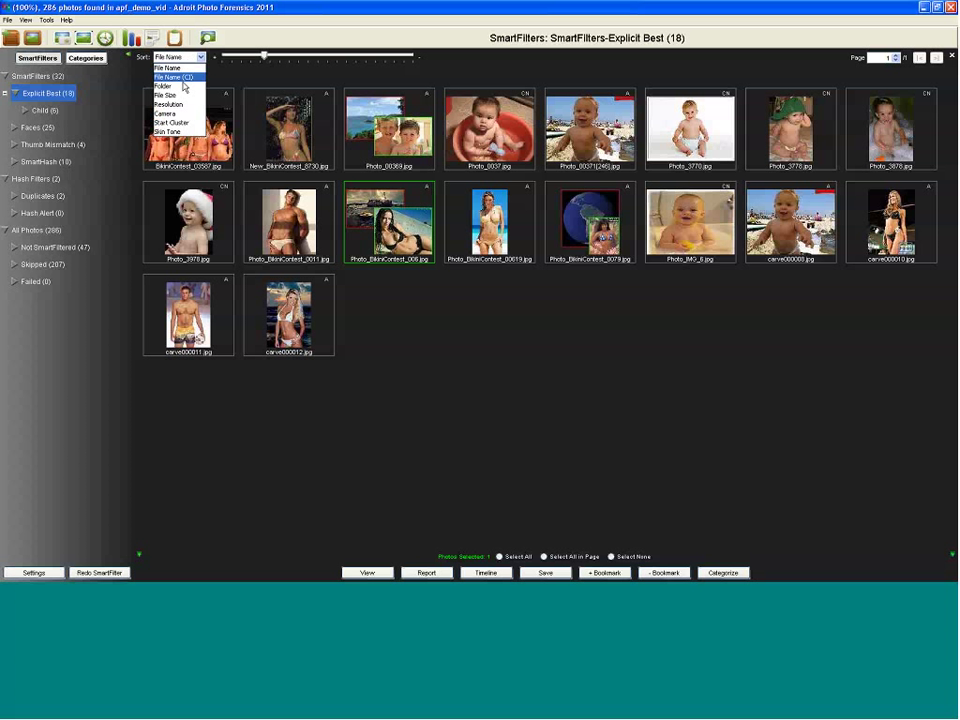
left_click(186, 132)
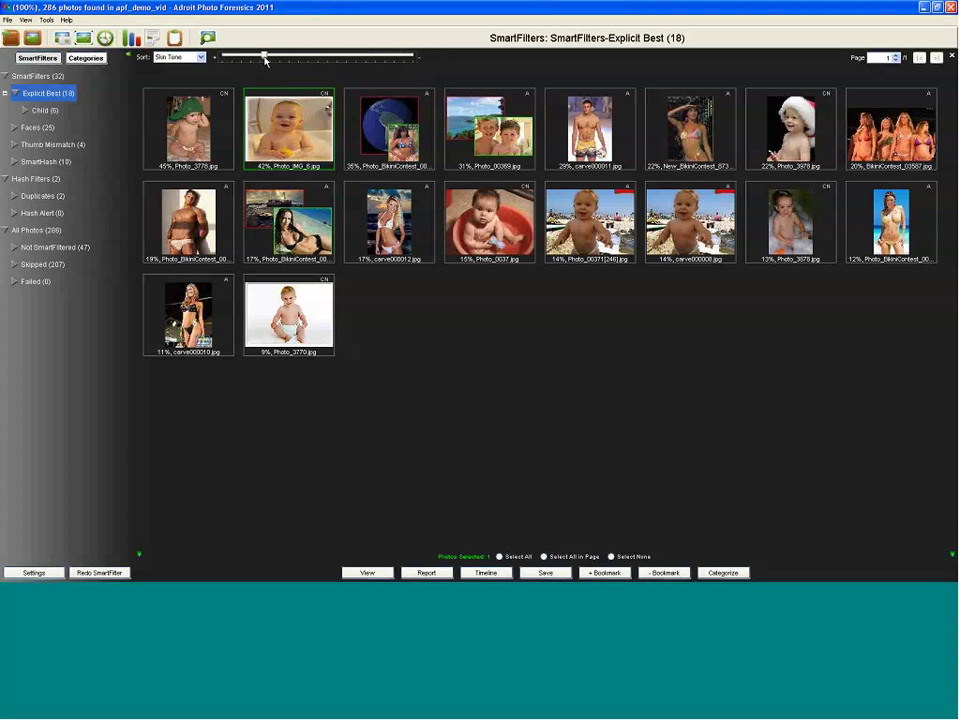
left_click_drag(265, 60, 289, 58)
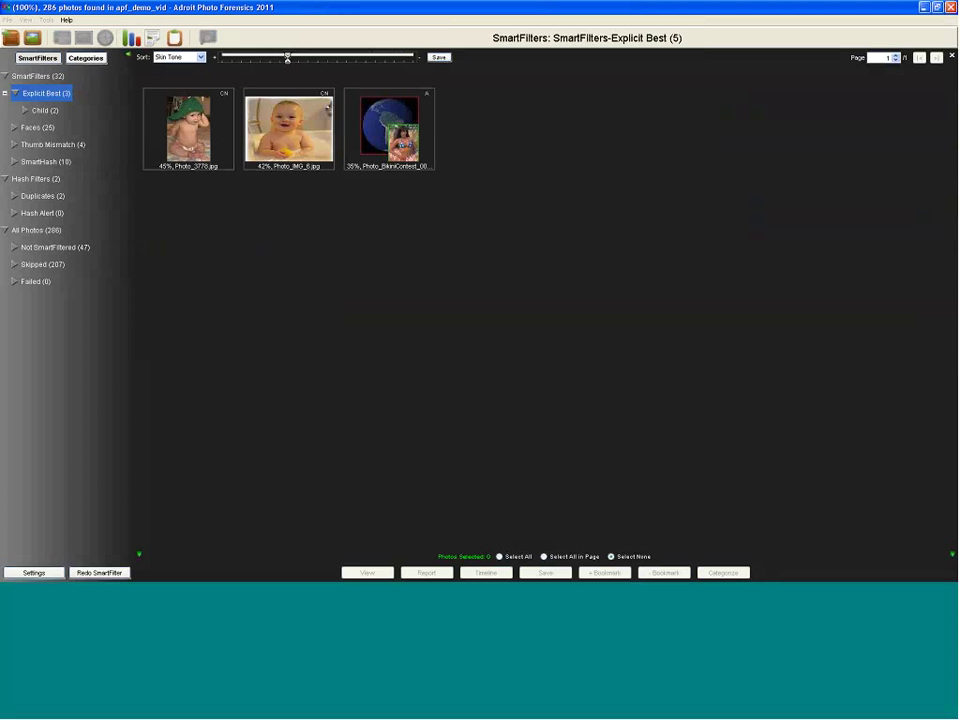
left_click_drag(288, 60, 249, 58)
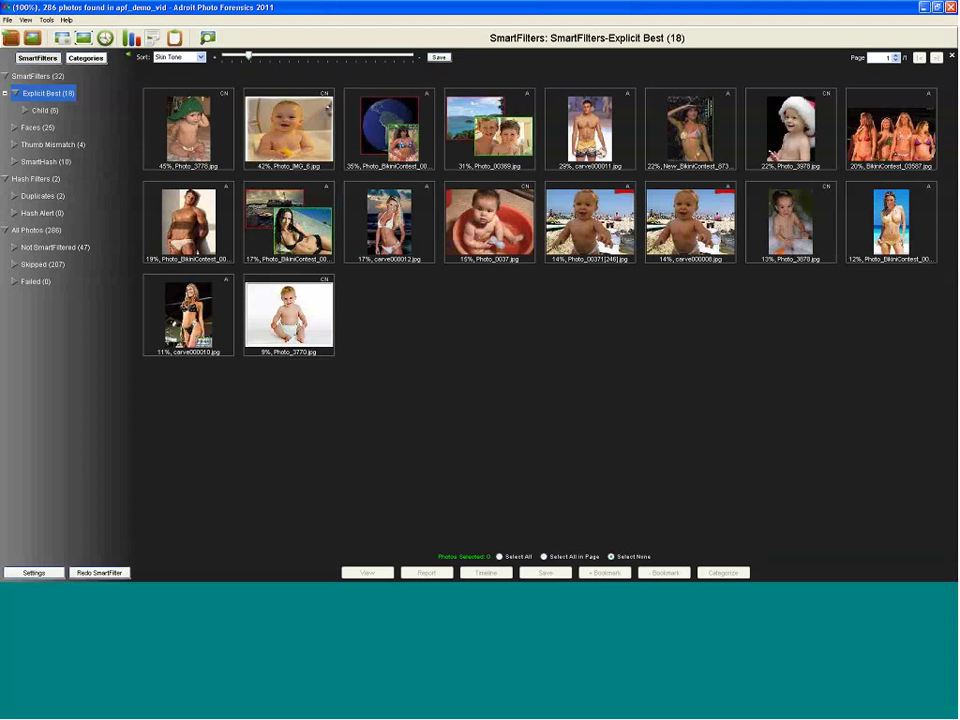
left_click(44, 111)
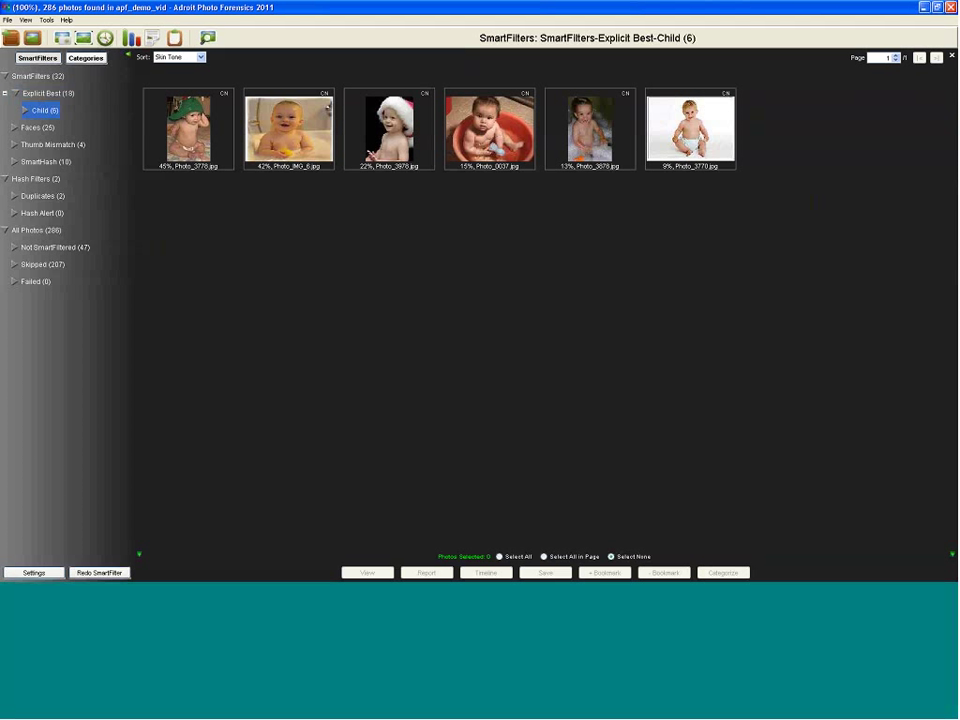
Step: List the four Thumb Mismatch photos under Faces and open all of them in the viewer
left_click(42, 129)
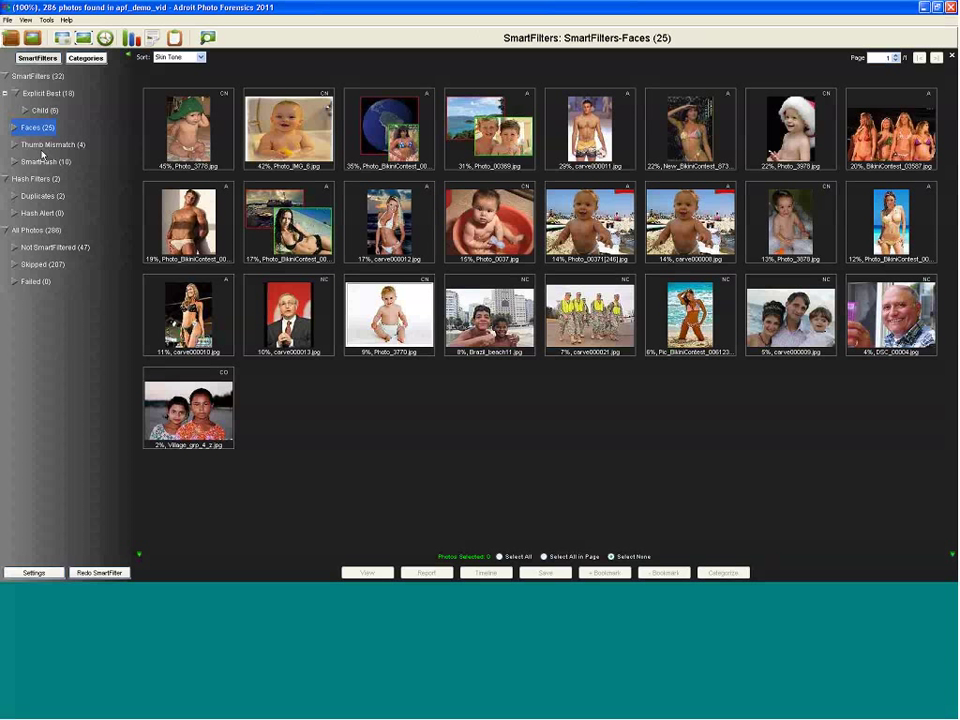
left_click(45, 145)
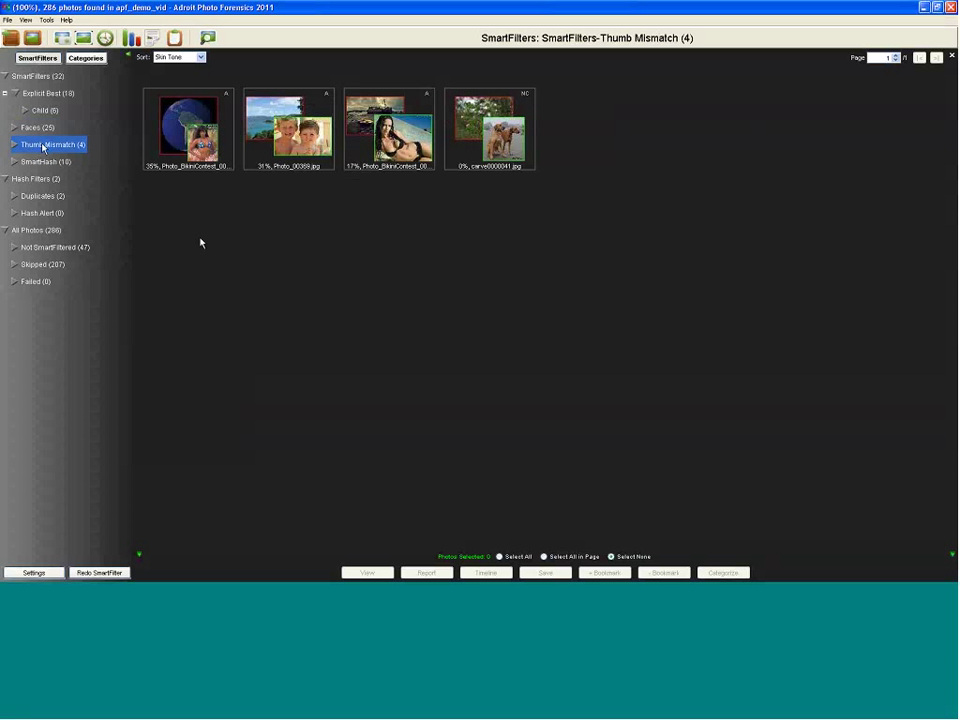
key("ctrl+a")
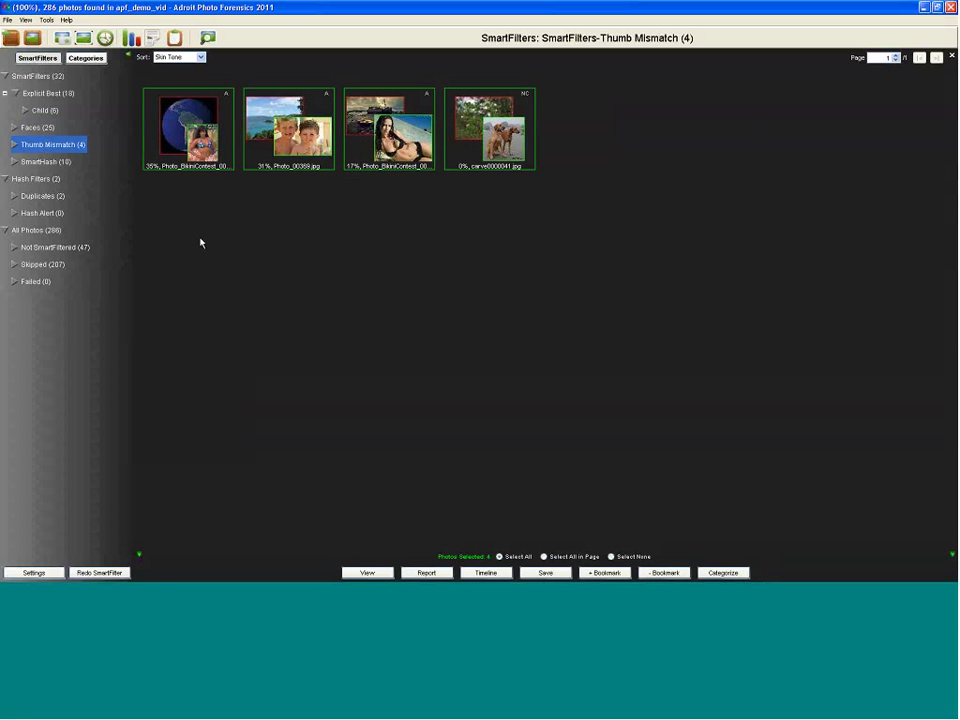
key("Return")
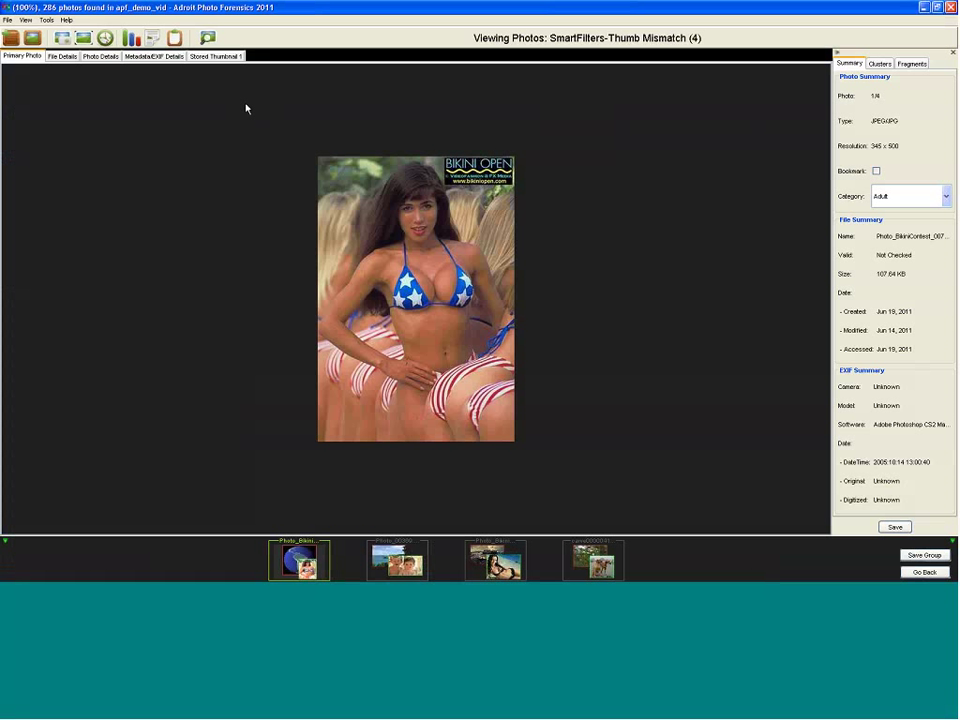
Step: Compare the first photo's primary image with its stored globe thumbnail, then return to the grid
left_click(215, 55)
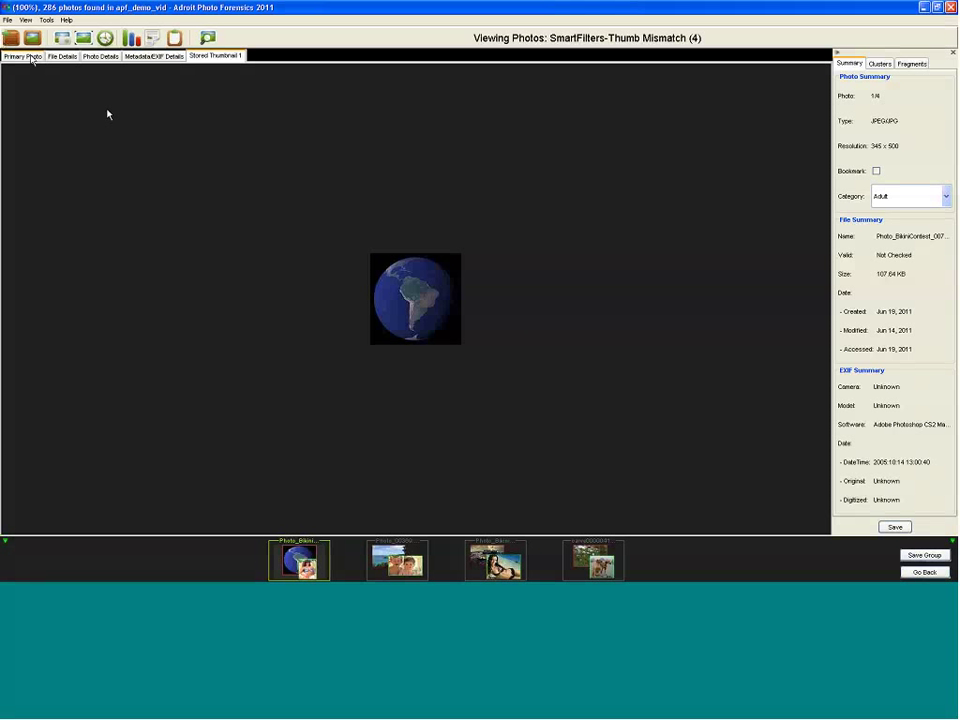
left_click(32, 57)
left_click(201, 56)
mouse_move(360, 133)
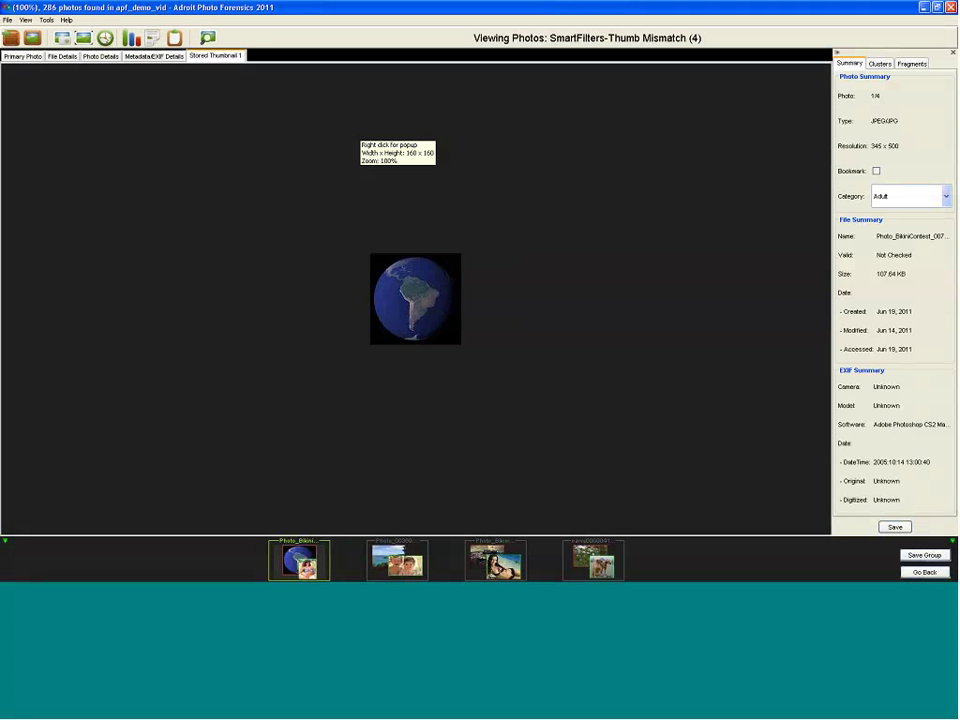
left_click(23, 56)
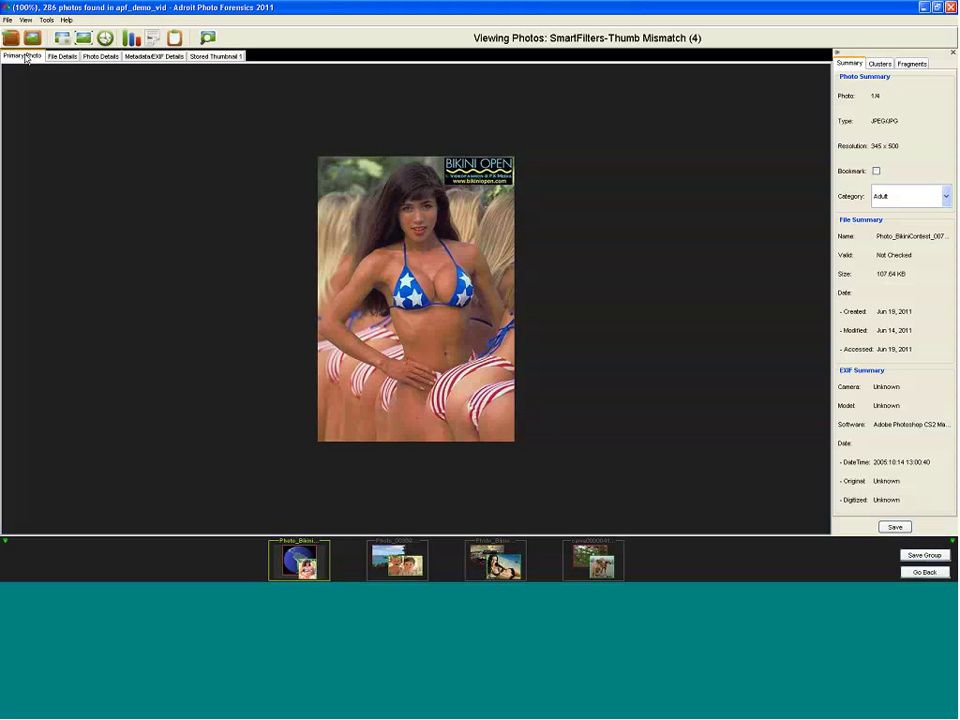
left_click(214, 56)
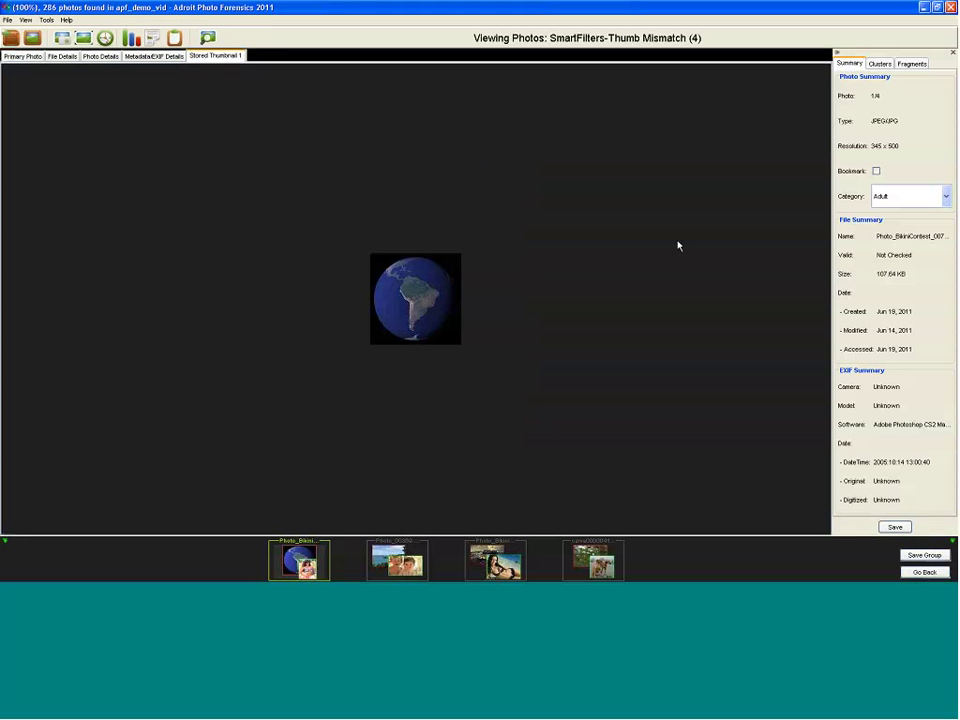
left_click(924, 572)
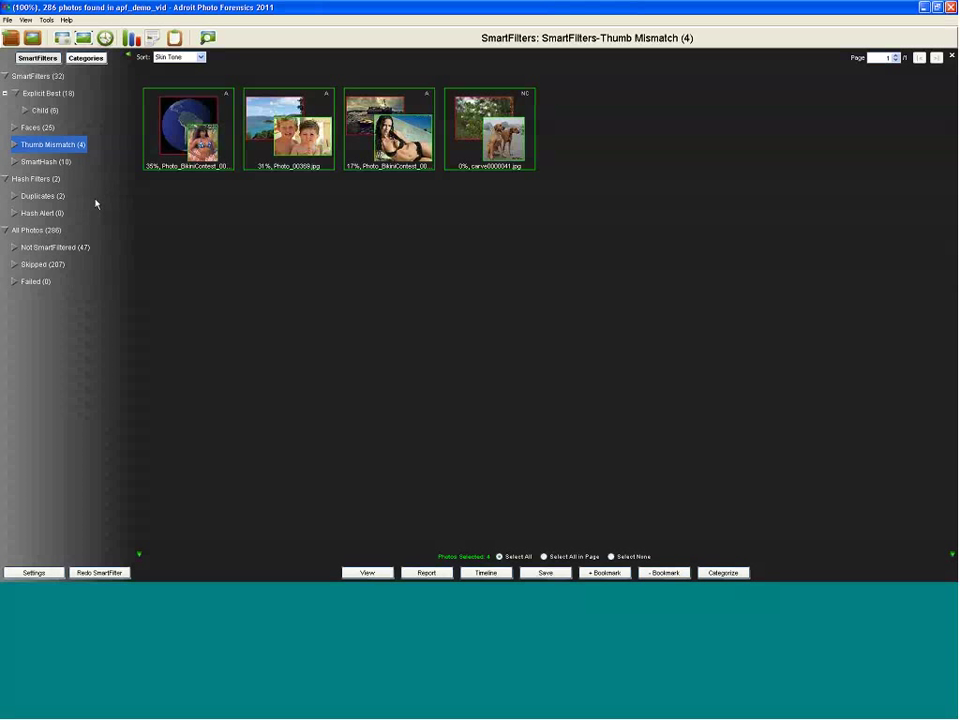
Step: Look over the duplicate hash matches, then go back to the SmartHash match groups
left_click(46, 161)
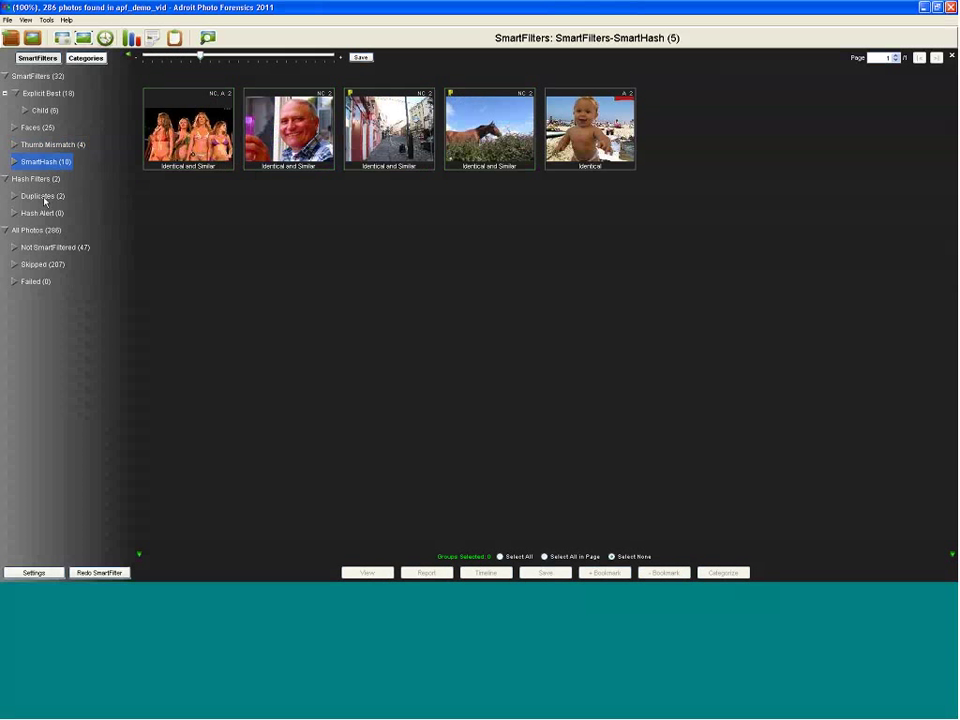
left_click(38, 195)
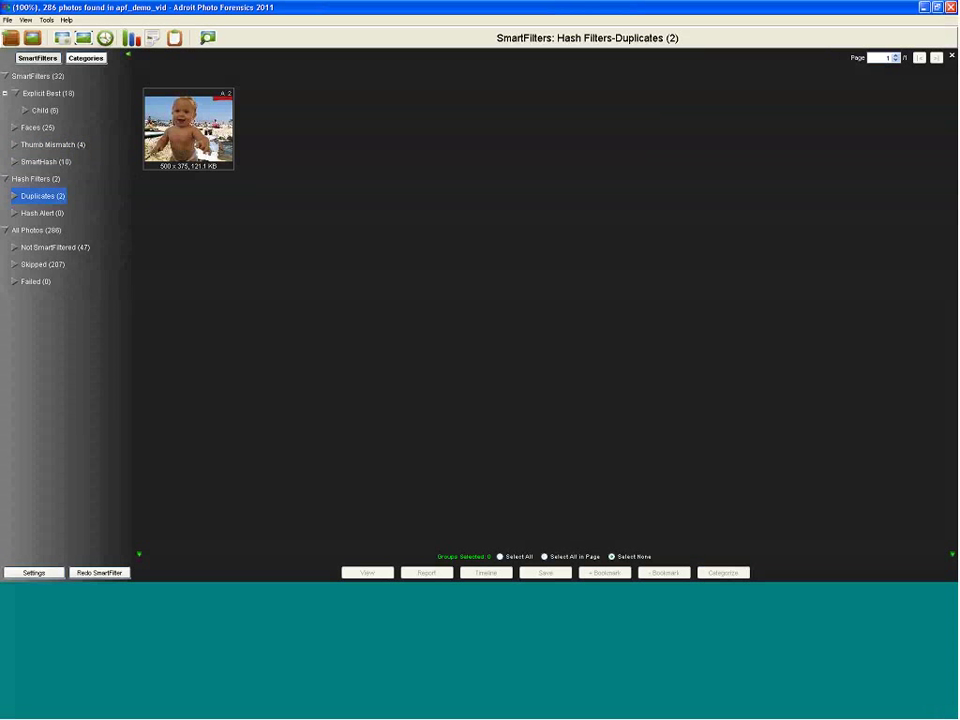
left_click(40, 164)
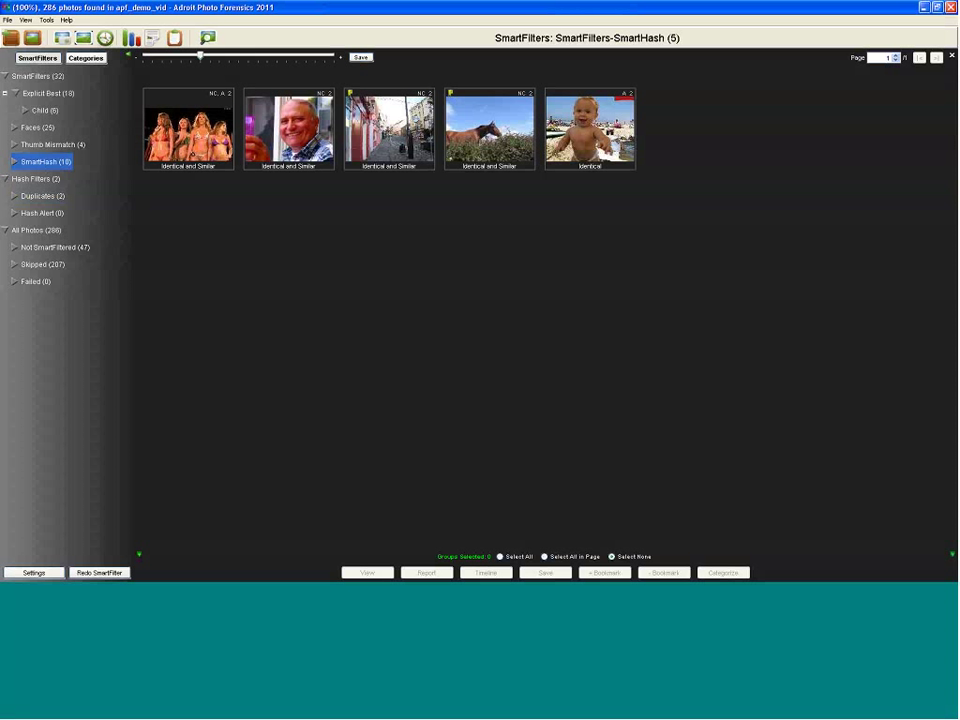
Step: Open the first identical-and-similar group and compare its 720x436 and 1024x620 copies, then go back
double_click(214, 147)
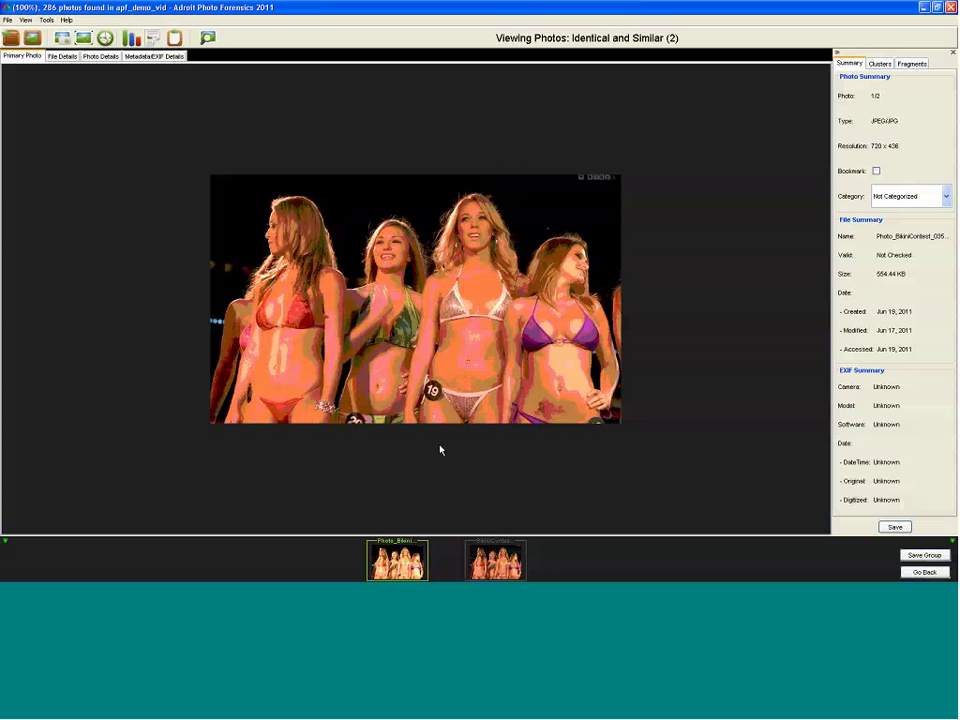
key("Right")
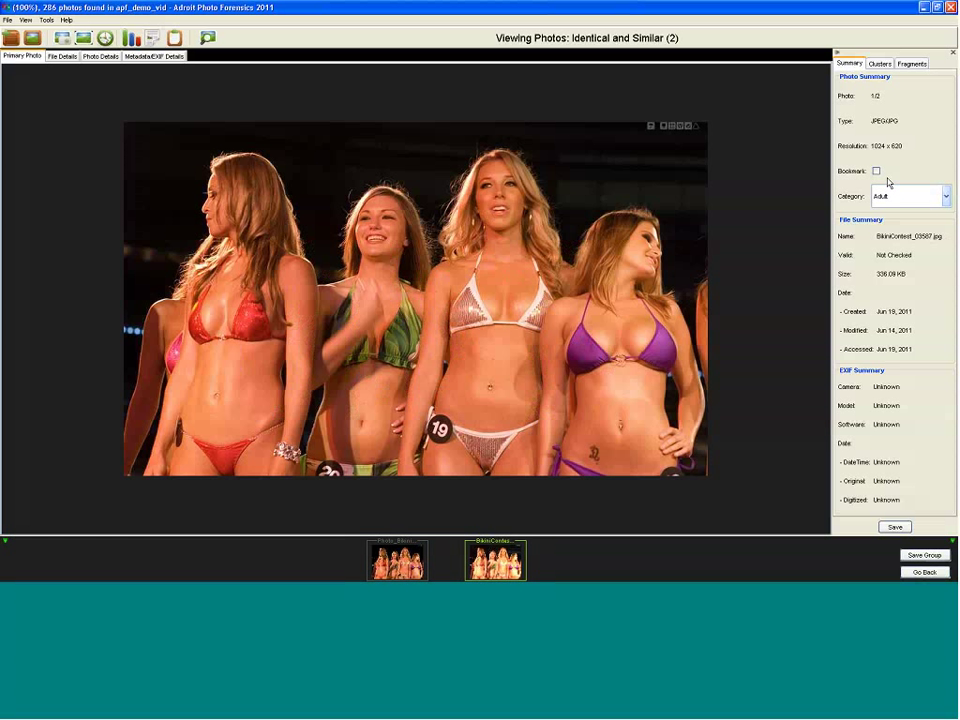
left_click(378, 564)
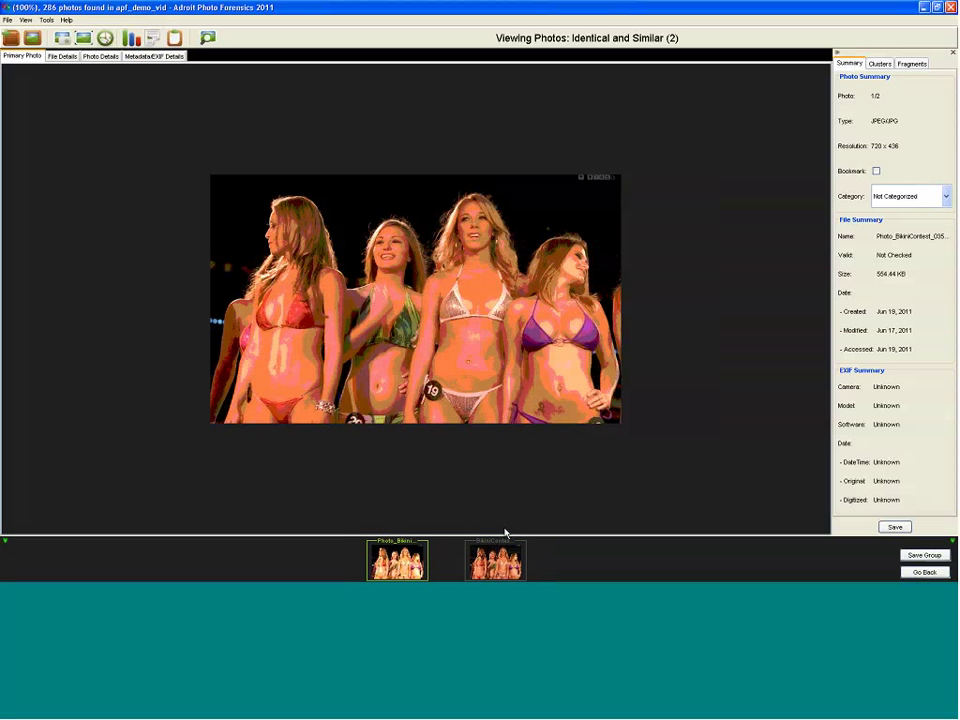
left_click(493, 560)
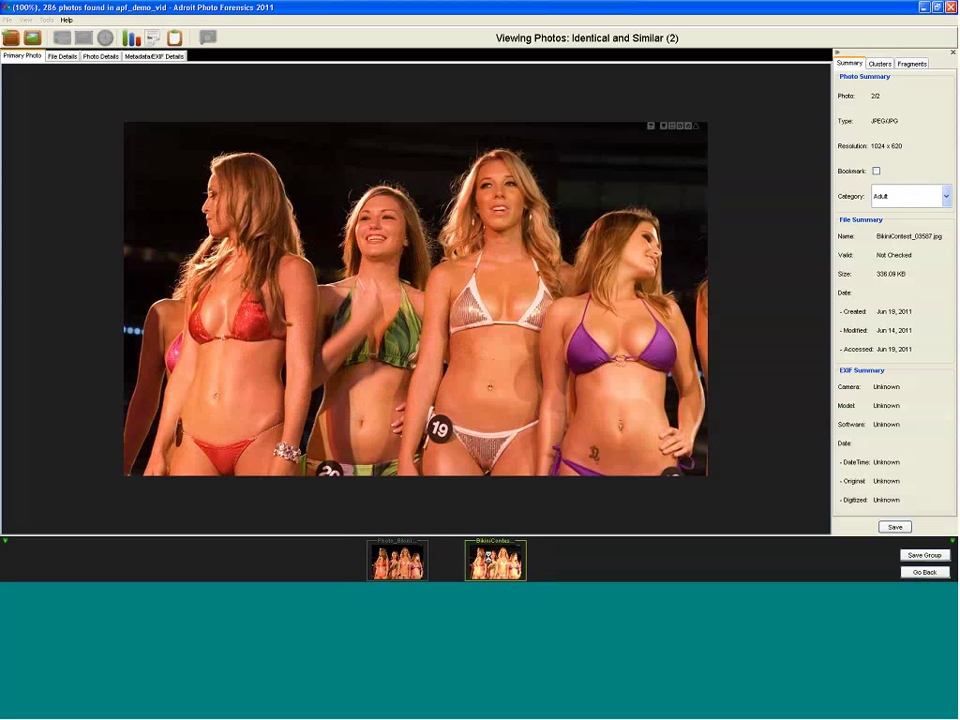
left_click(417, 563)
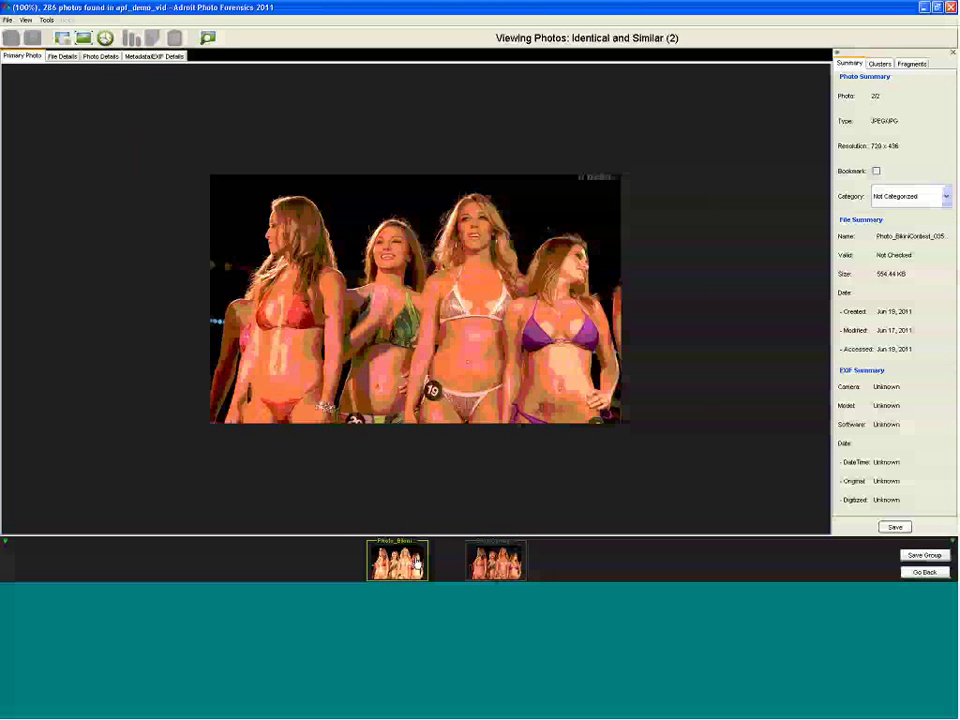
left_click(493, 560)
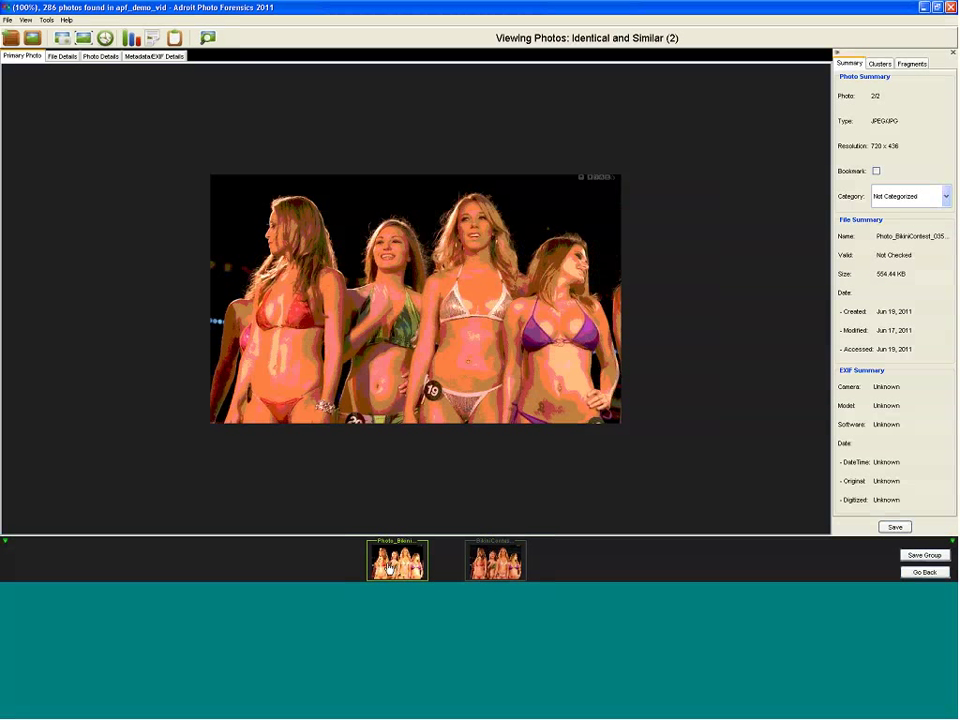
left_click(490, 562)
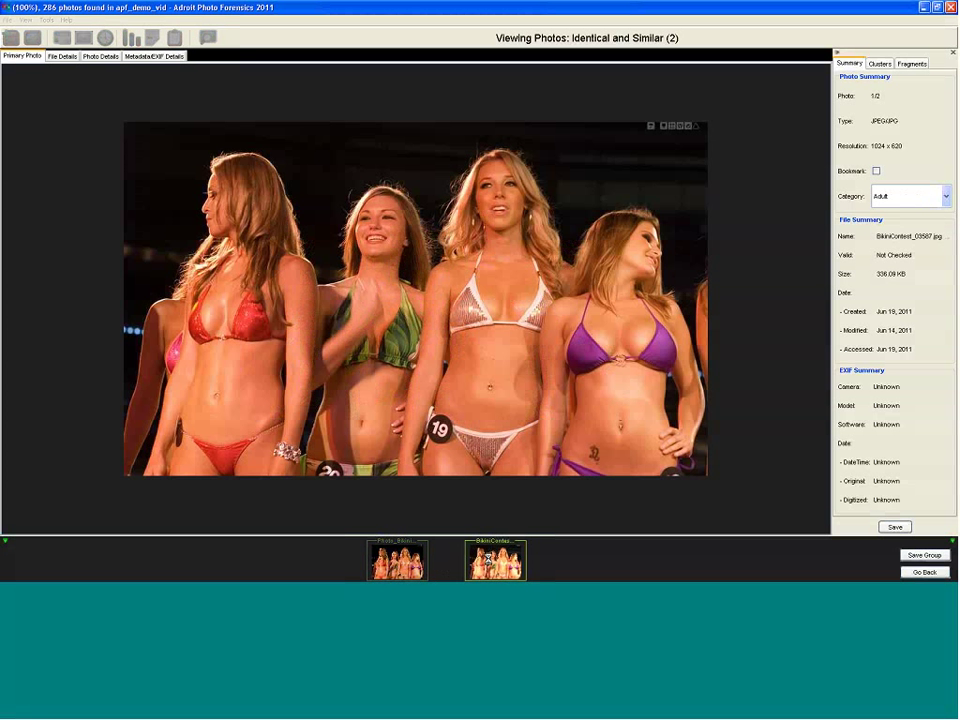
left_click(406, 567)
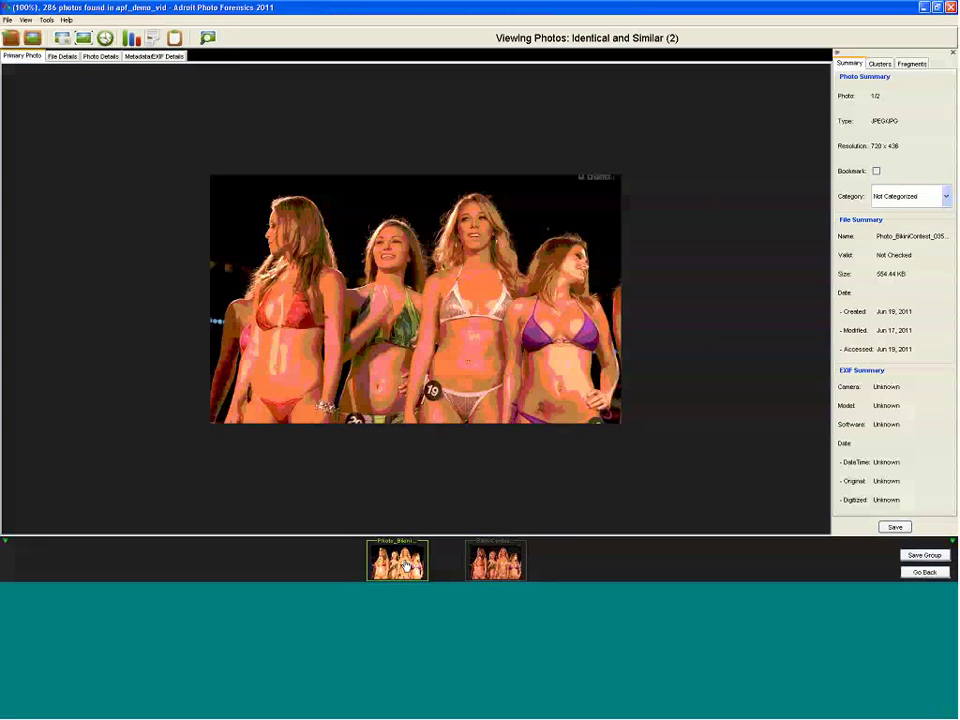
left_click(921, 573)
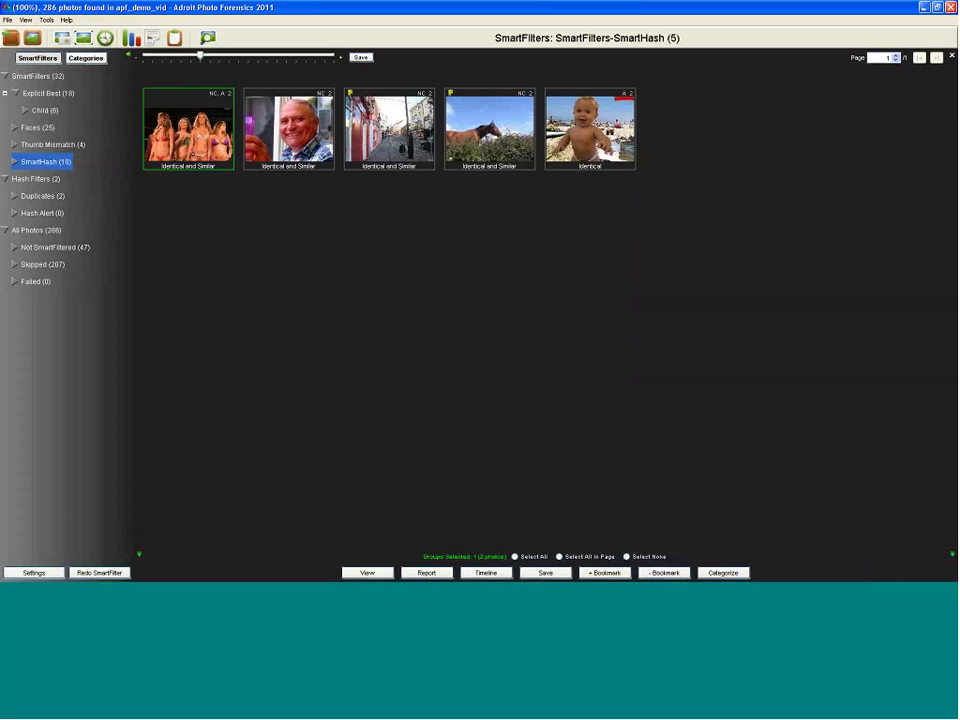
mouse_move(277, 135)
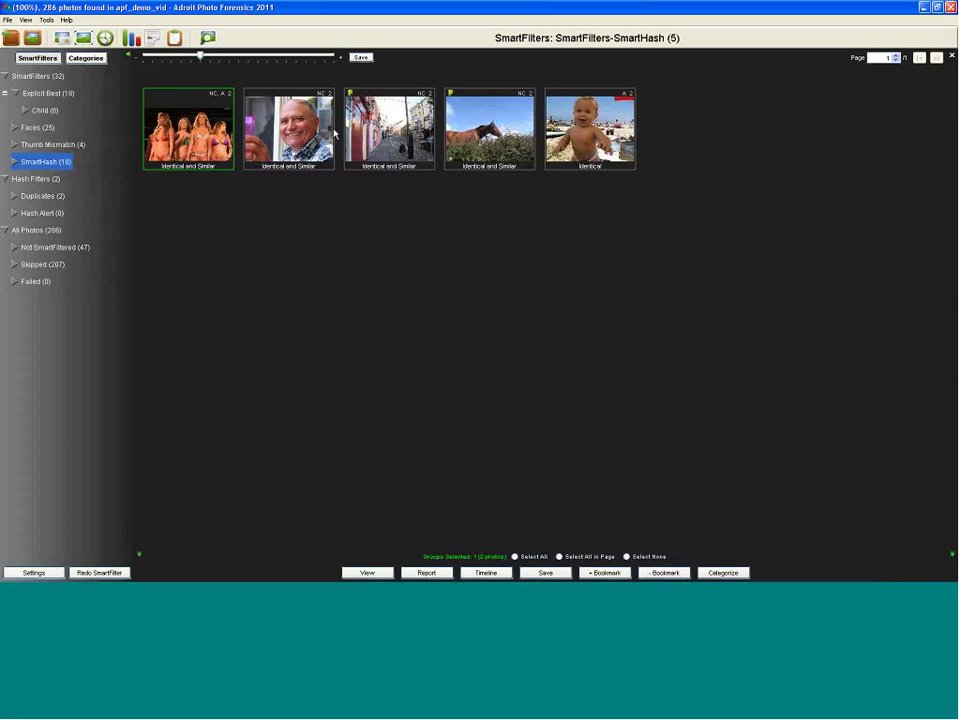
mouse_move(170, 112)
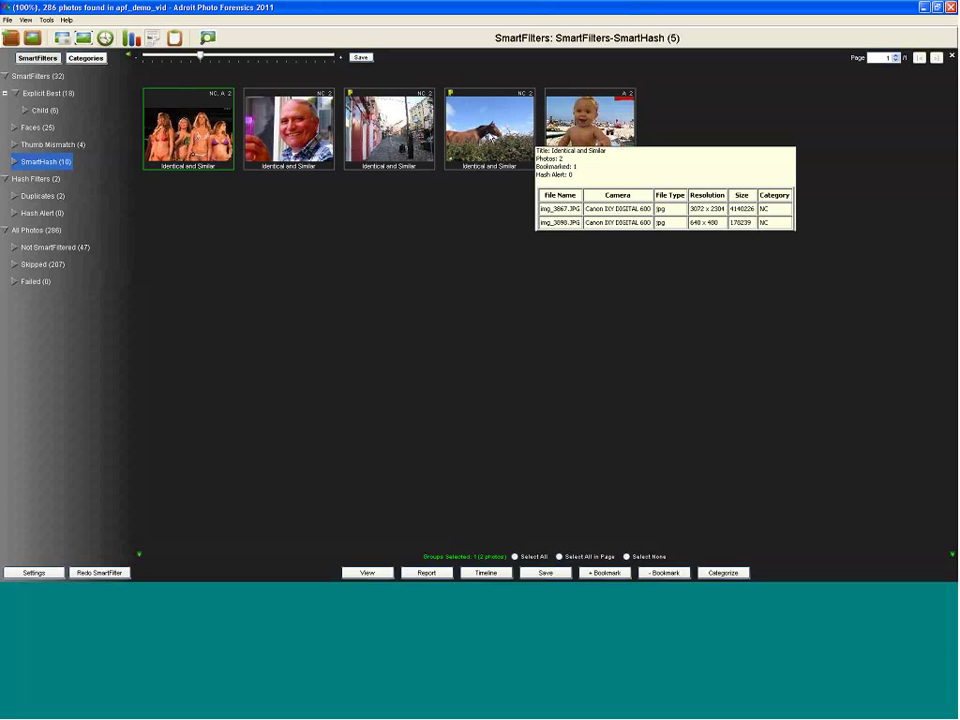
double_click(385, 146)
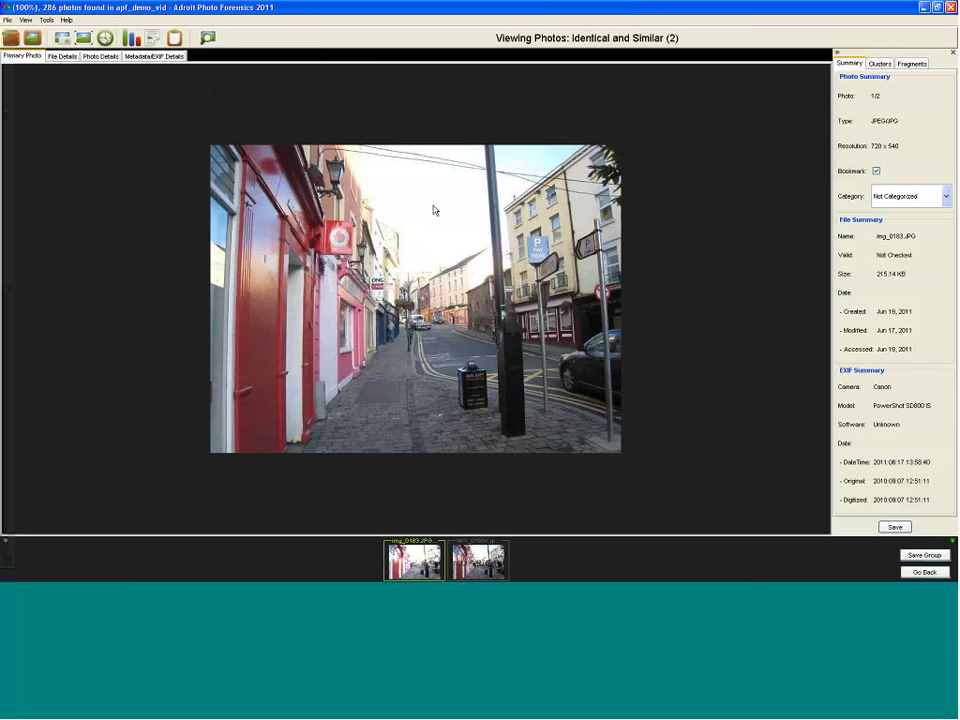
left_click(481, 562)
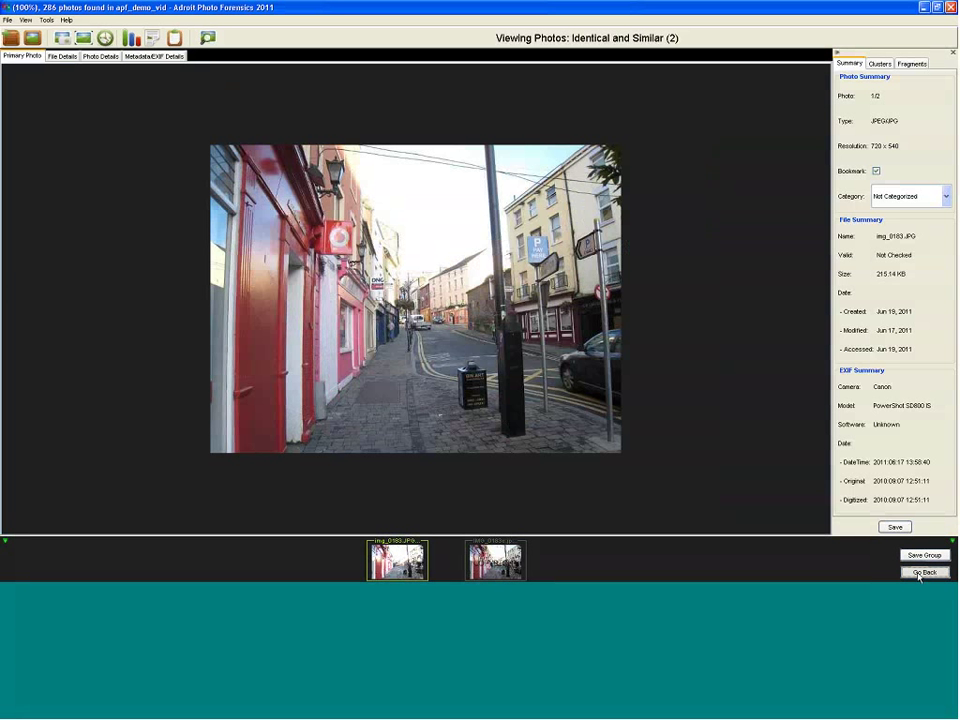
left_click(920, 573)
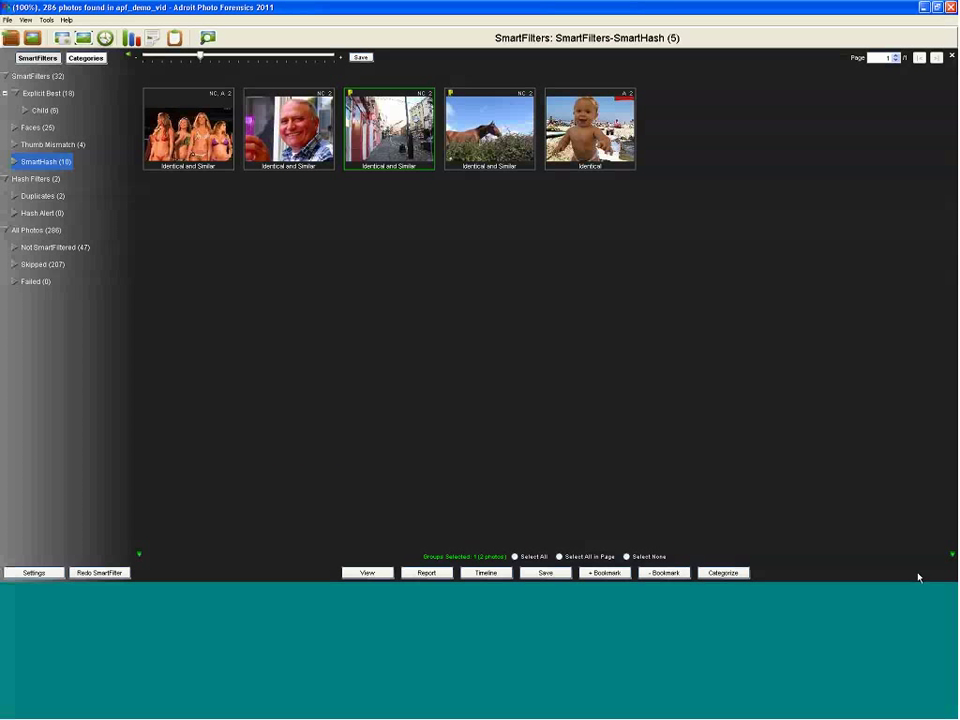
Step: Switch to the Categories view, select a Child Nudity photo, then open Child Other (1)
left_click(88, 58)
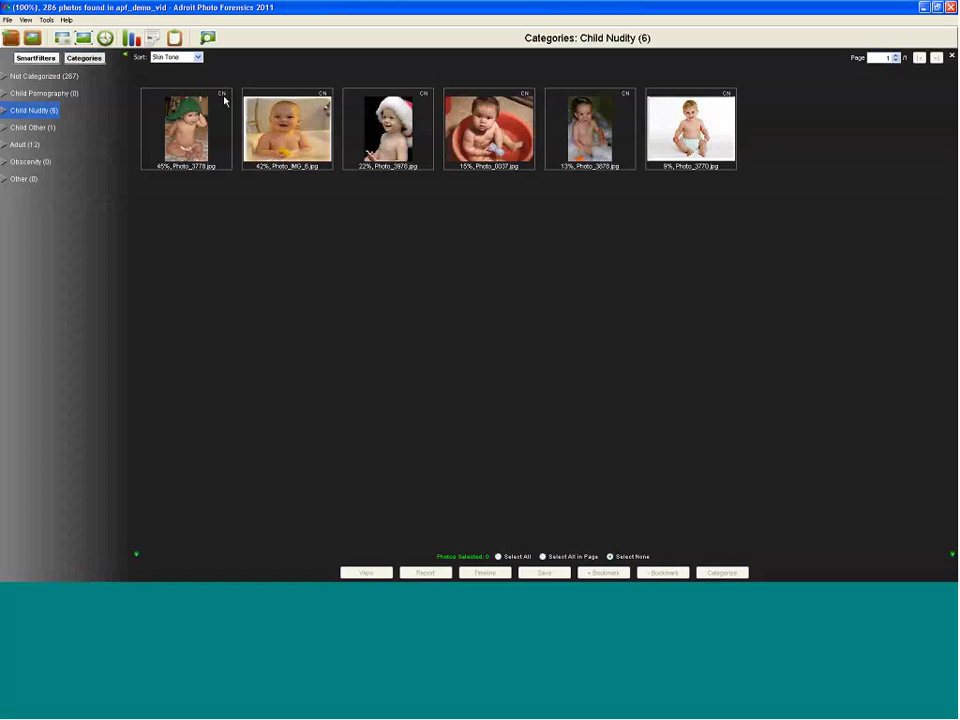
left_click(193, 112)
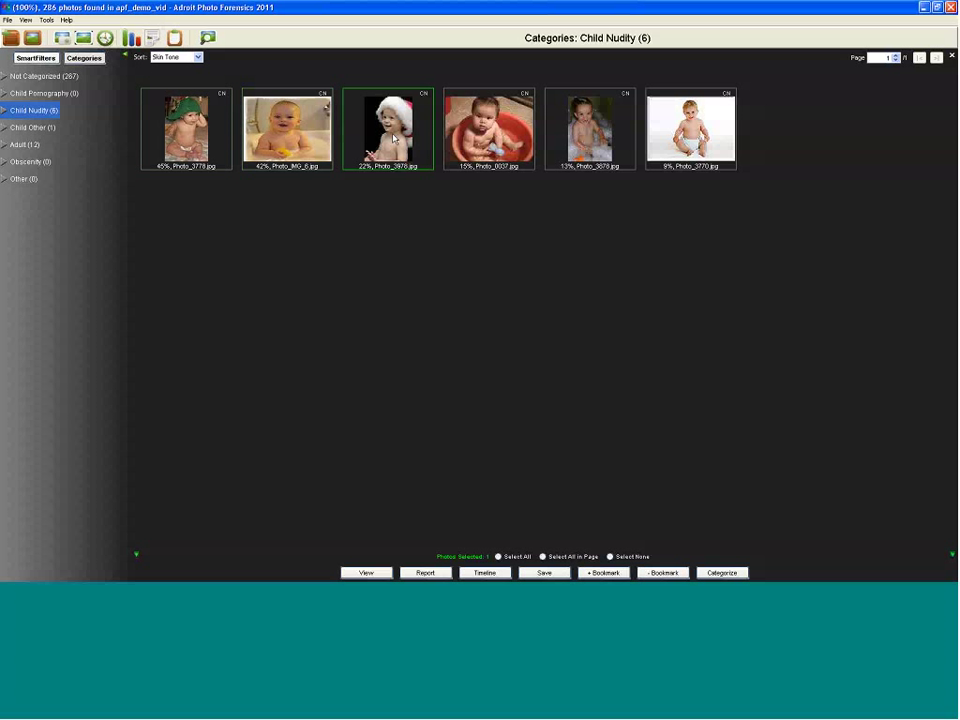
left_click(32, 128)
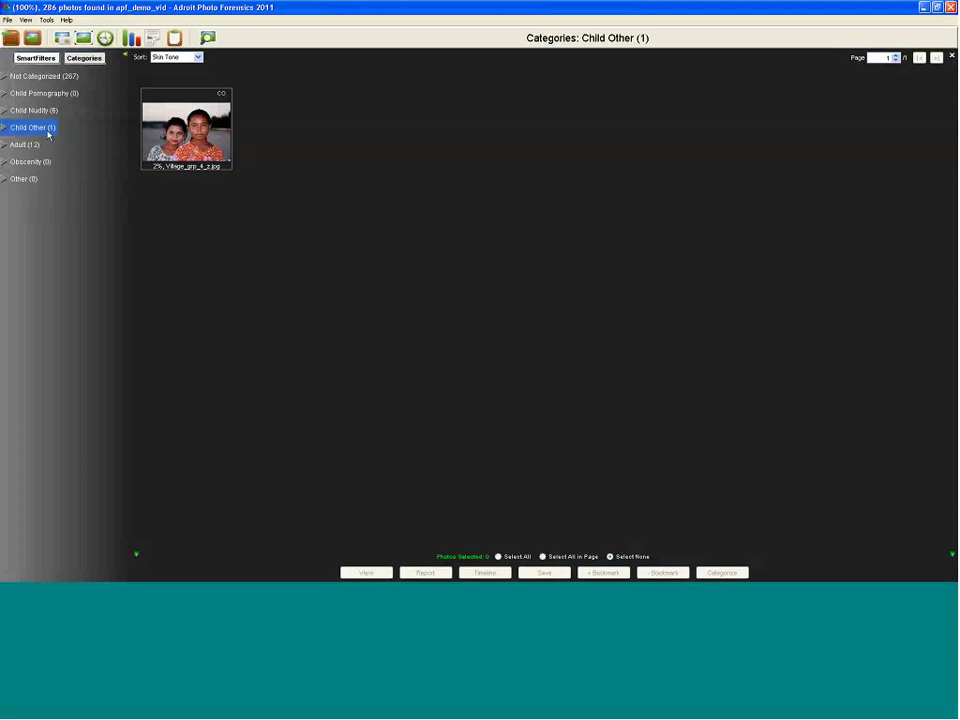
Step: Assign img_5256 to Child Other and a bikini contest photo to Adult with hotkeys 3 and 4
left_click(42, 77)
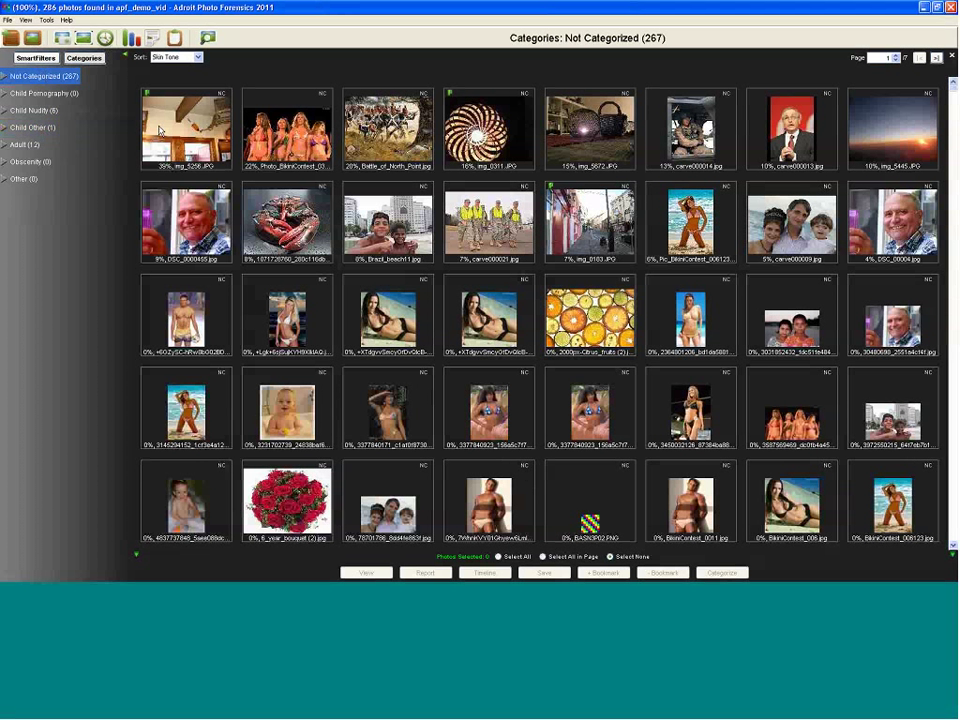
left_click(180, 132)
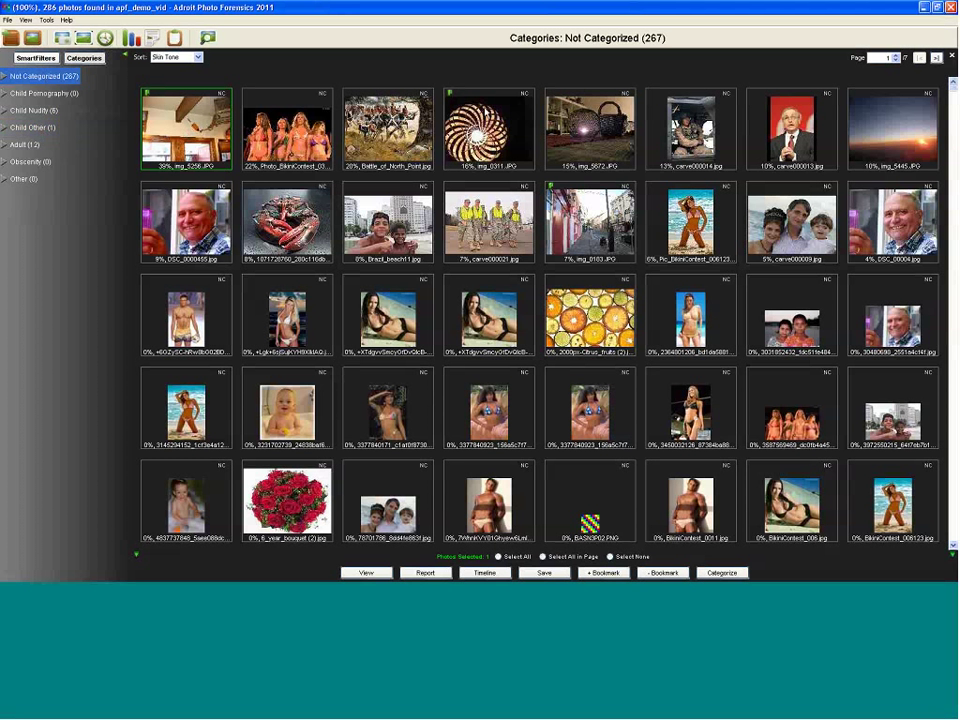
mouse_move(480, 112)
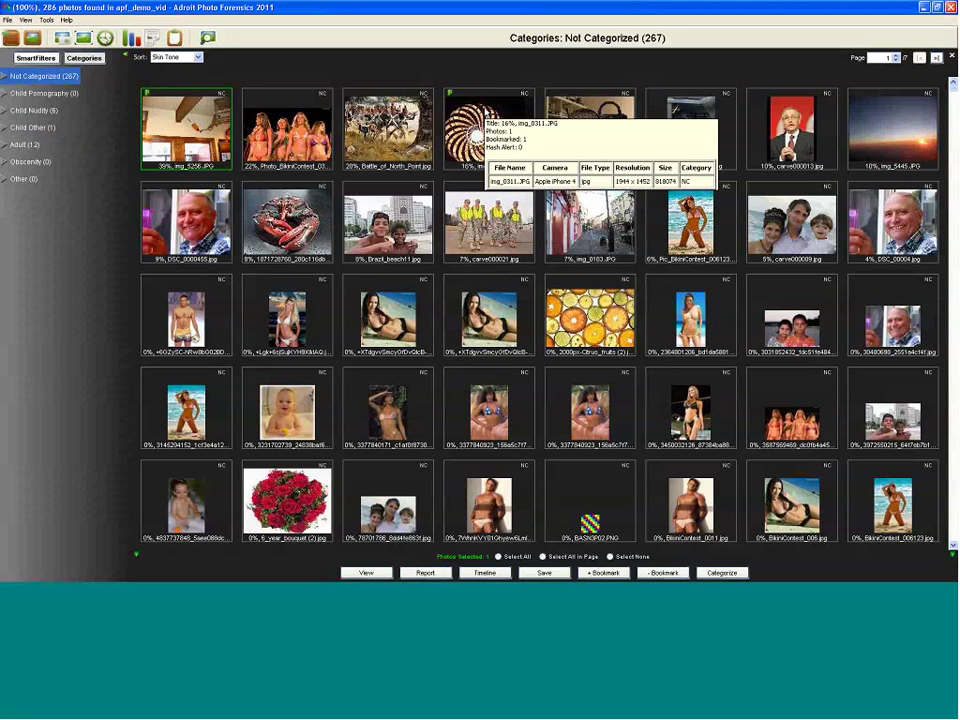
key("3")
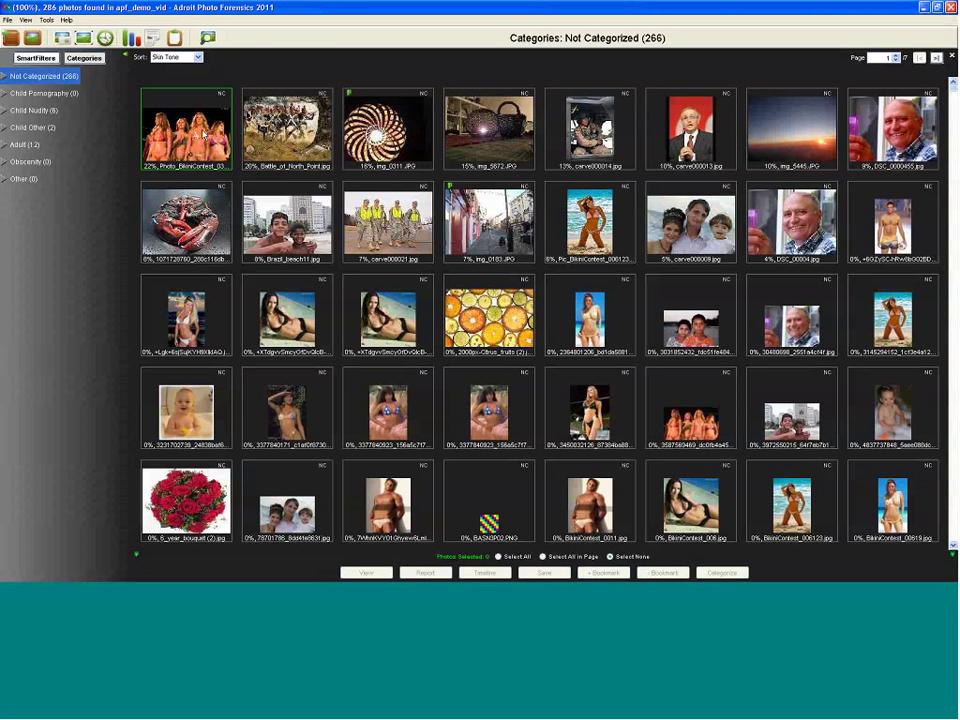
key("4")
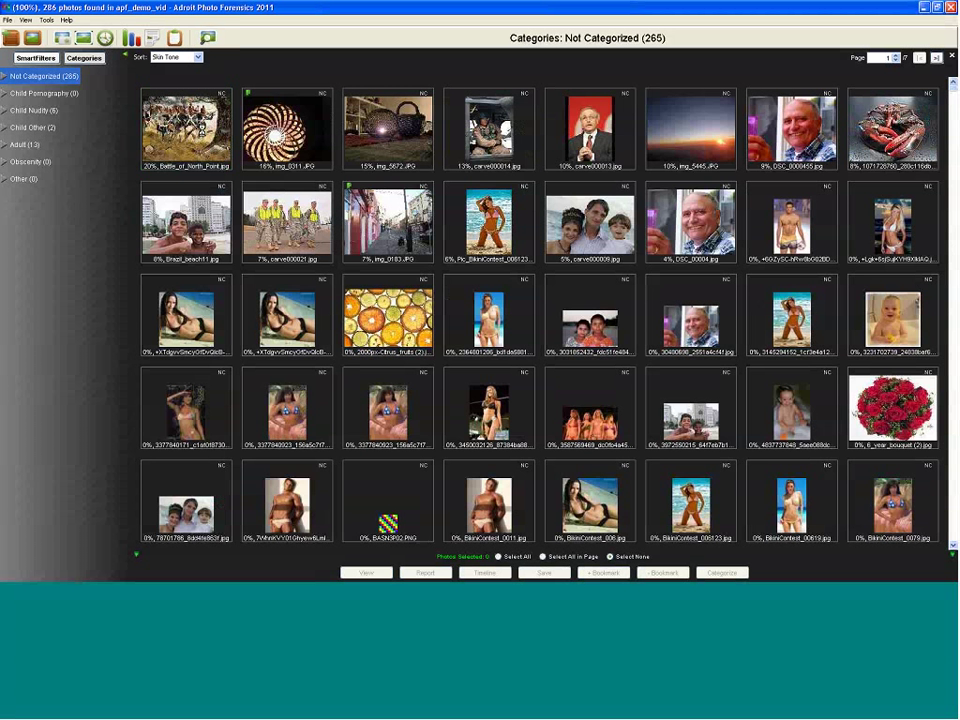
left_click(60, 127)
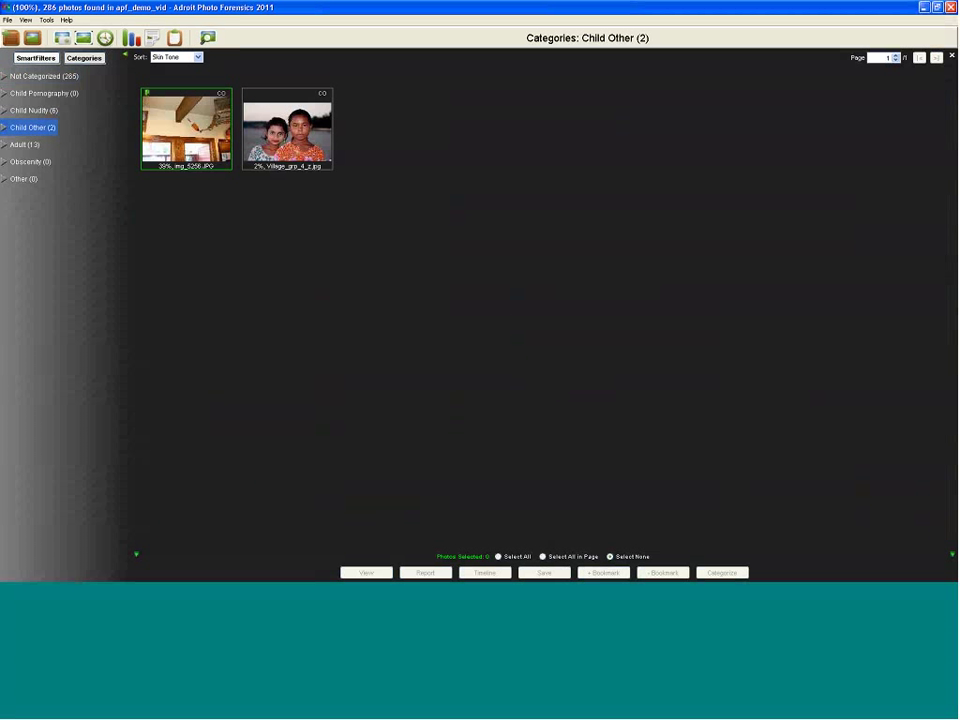
left_click(40, 145)
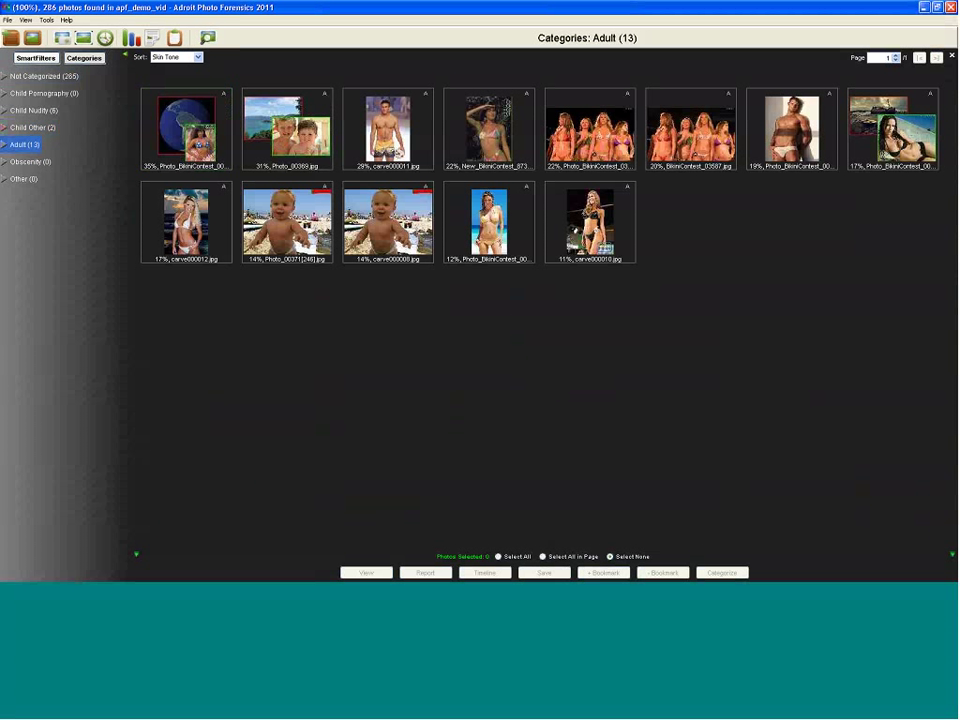
left_click(49, 77)
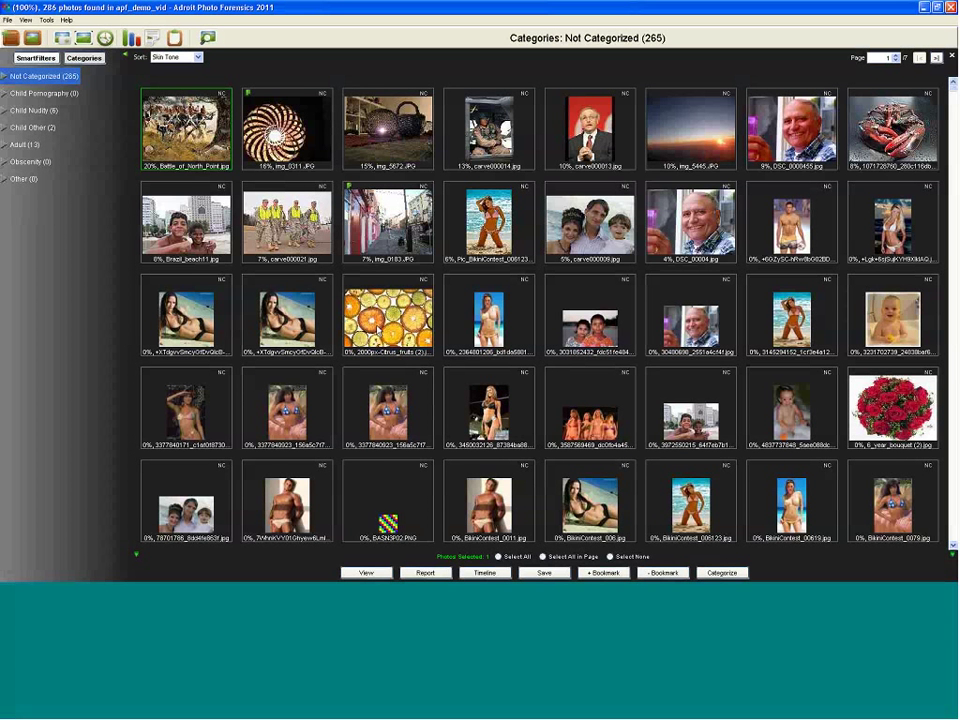
Step: Select the first 19 uncategorized photos through the citrus fruit photo and categorize them as Obscenity
left_click(380, 320, "shift")
right_click(377, 323)
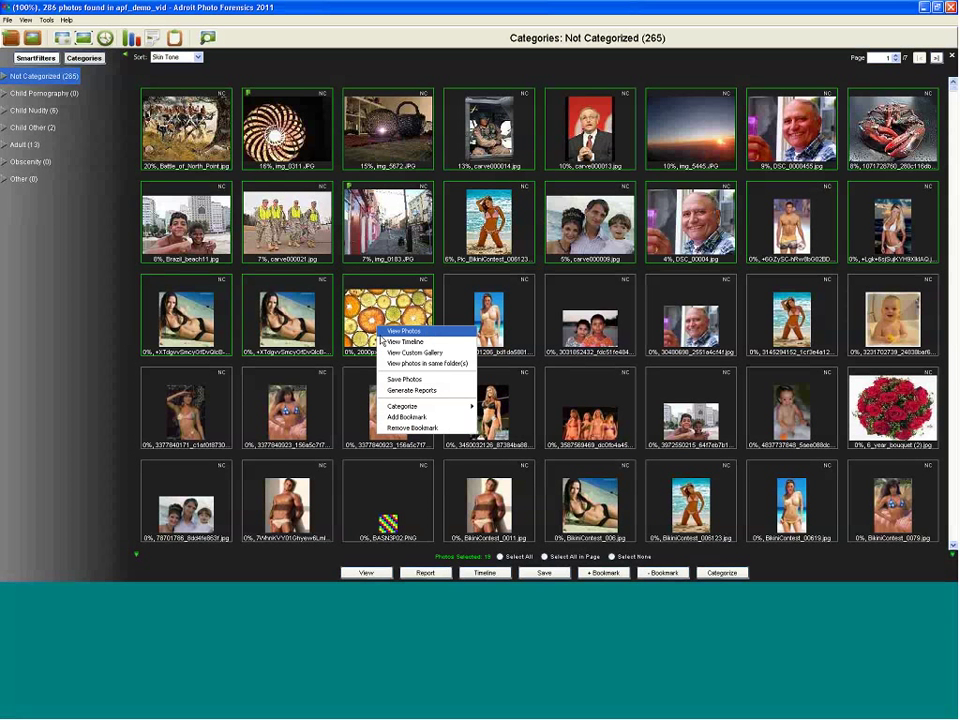
mouse_move(402, 407)
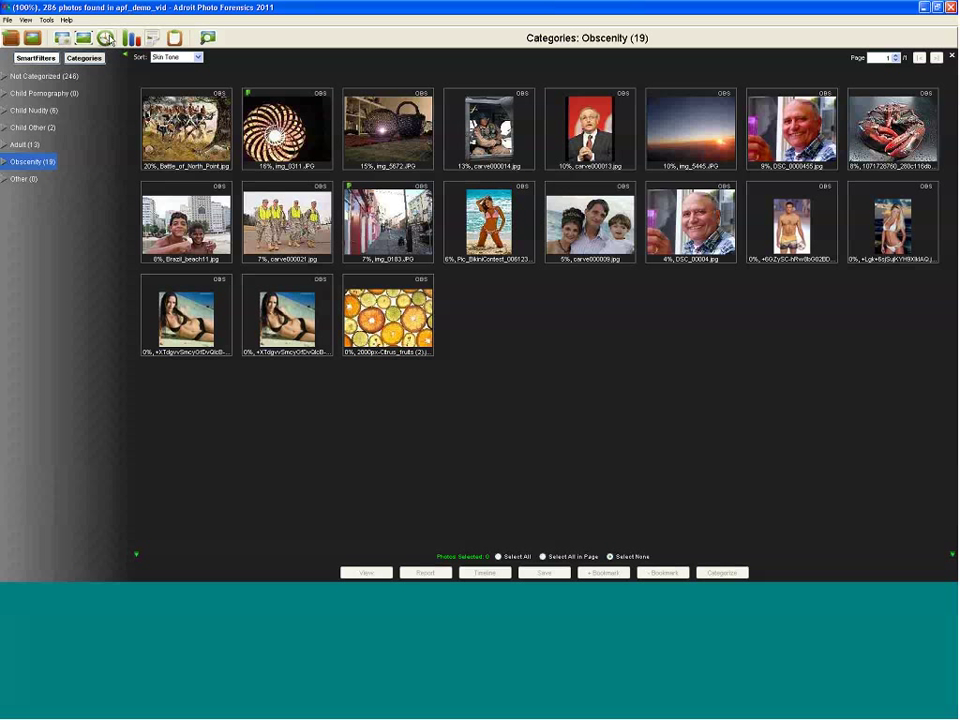
Step: Show a timeline of all 286 photos, list the 2006 and 2005 clusters, and bring up Date Filter
left_click(106, 38)
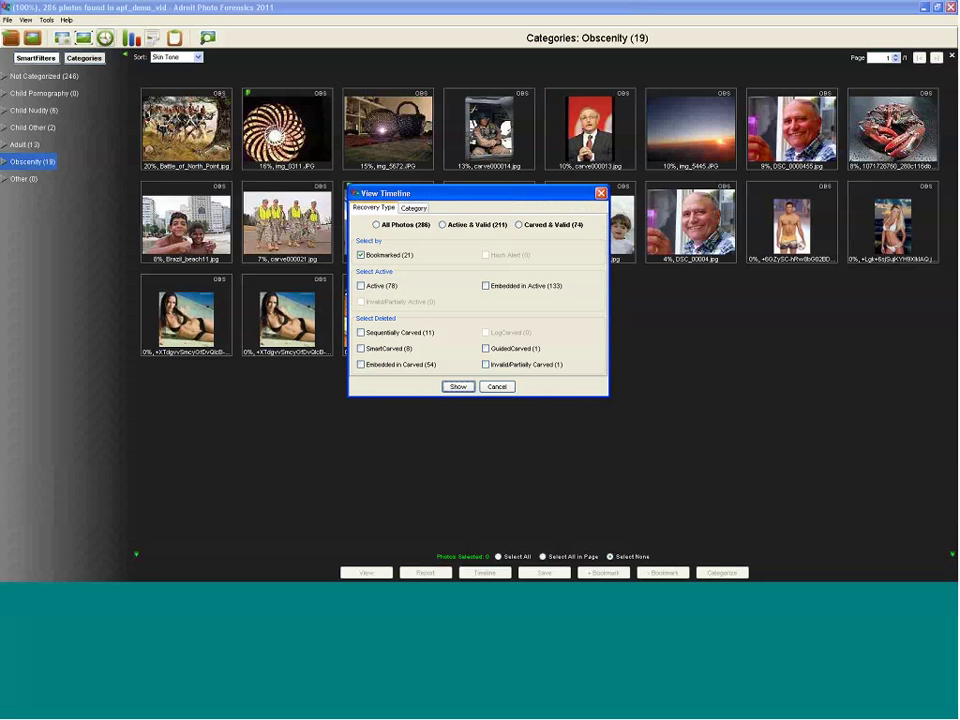
left_click(377, 224)
left_click(455, 386)
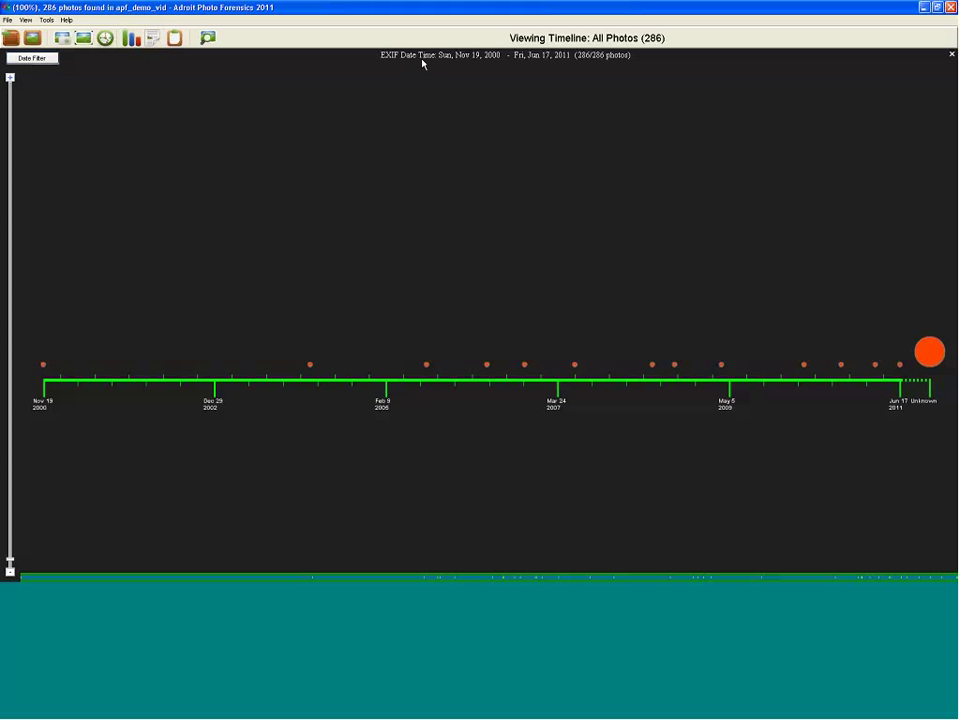
left_click(526, 368)
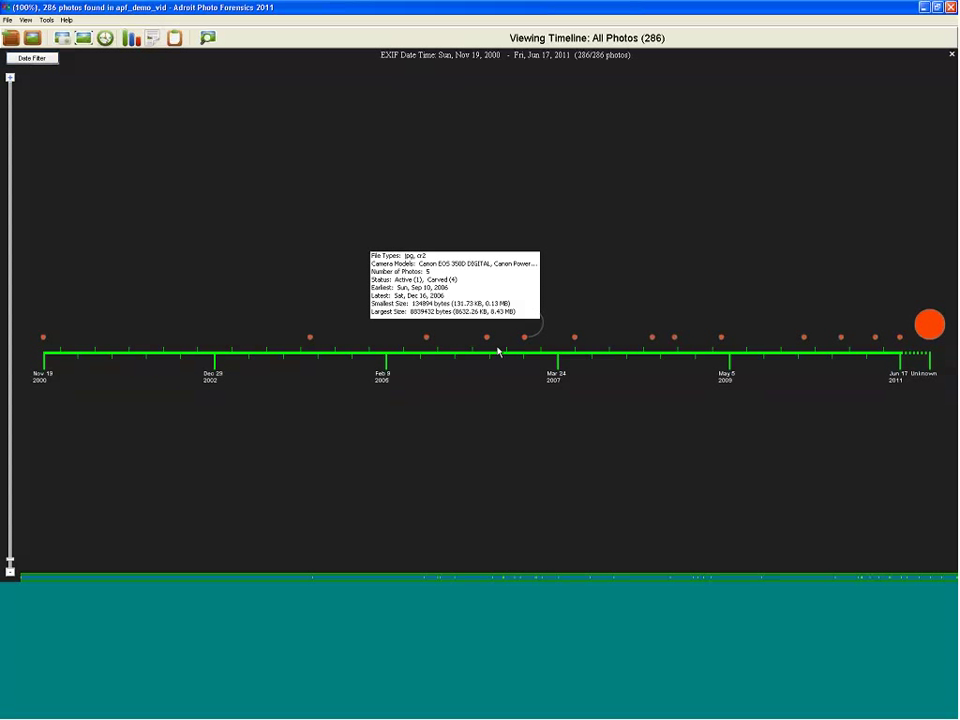
left_click(426, 339)
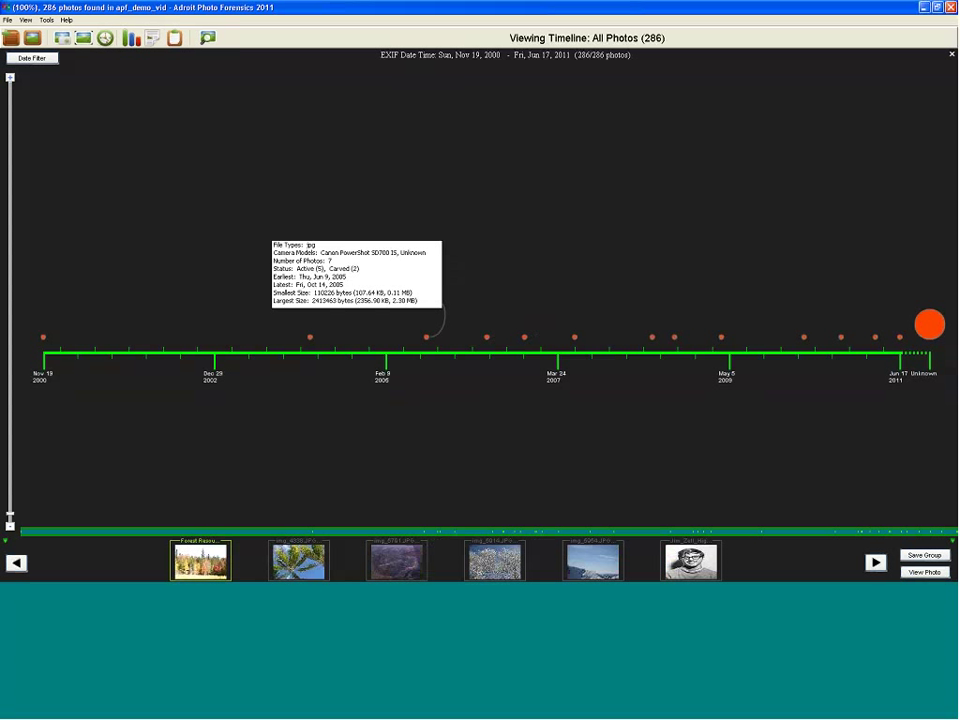
left_click(40, 59)
Step: Base the timeline on file modification date and list the late-2008 and 2009 clusters
left_click(397, 224)
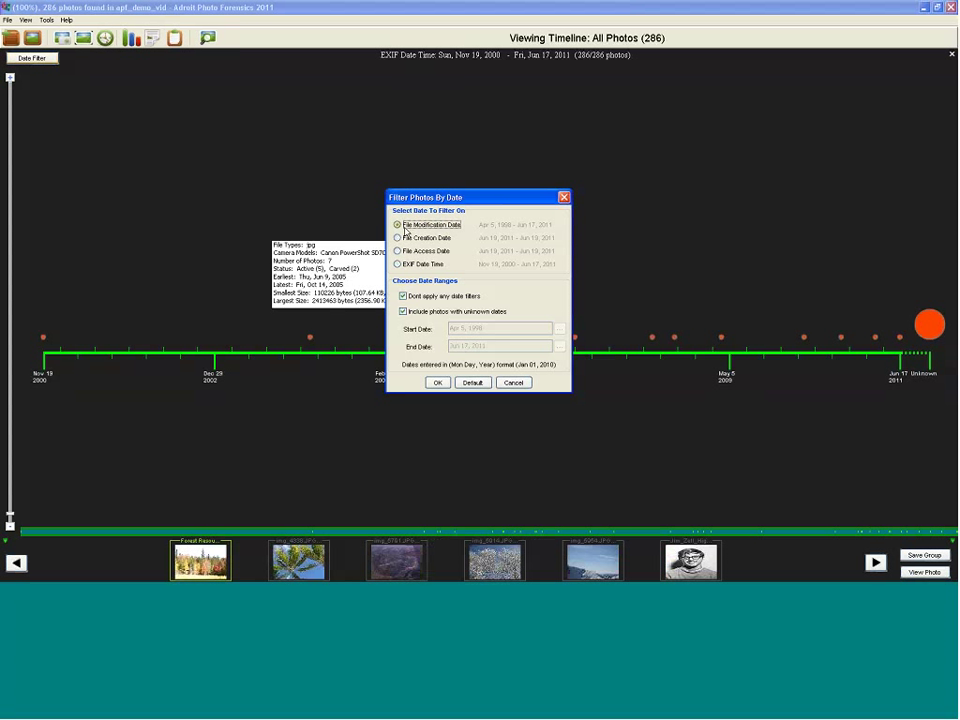
left_click(437, 383)
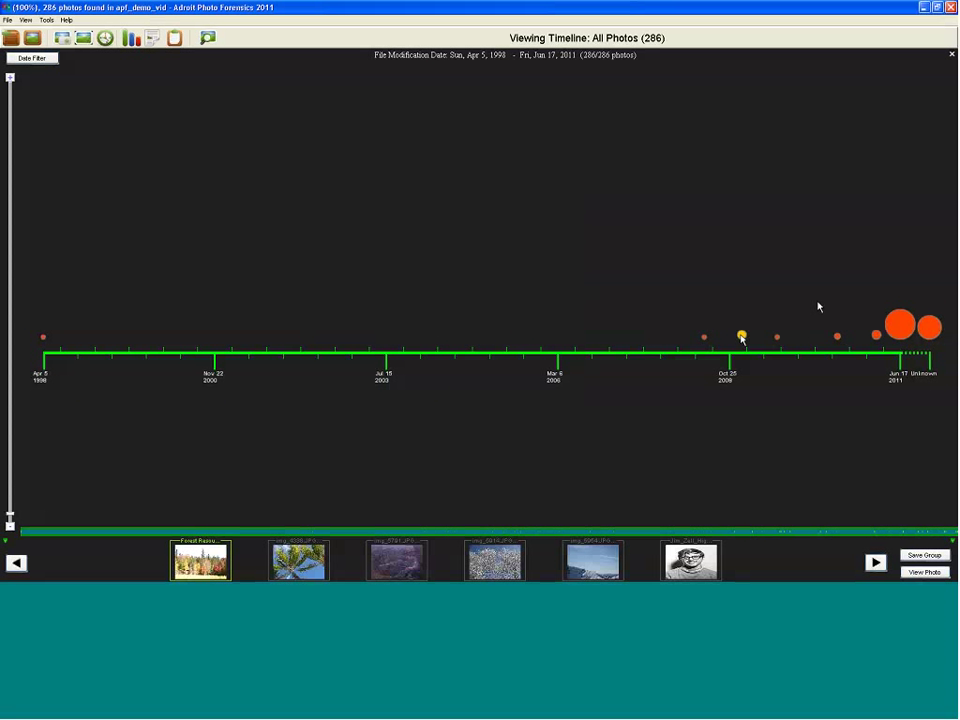
left_click(743, 339)
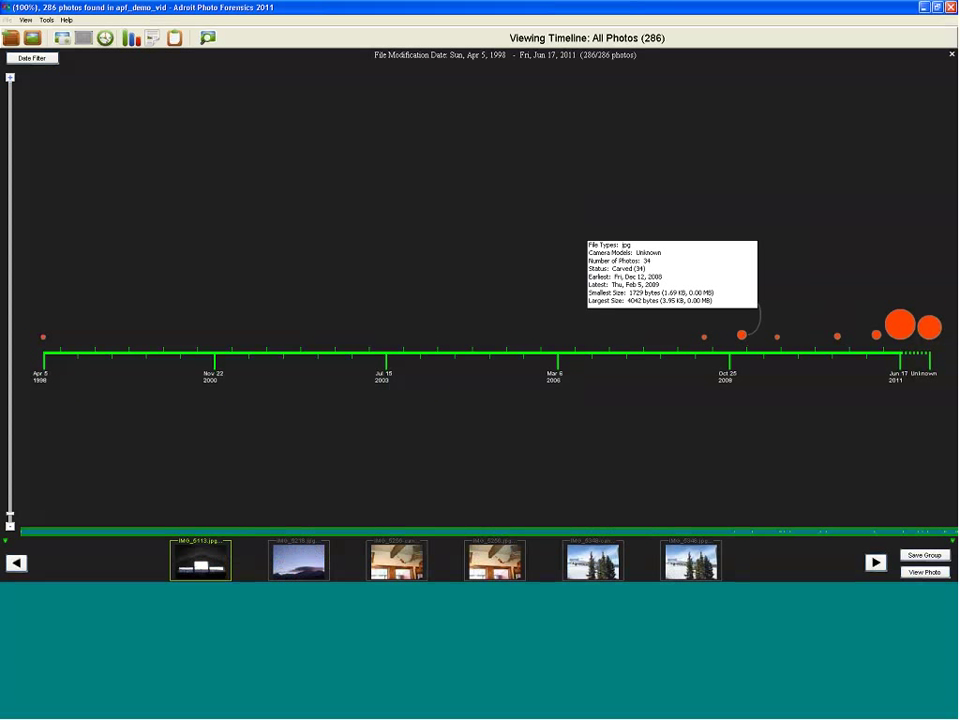
left_click(800, 341)
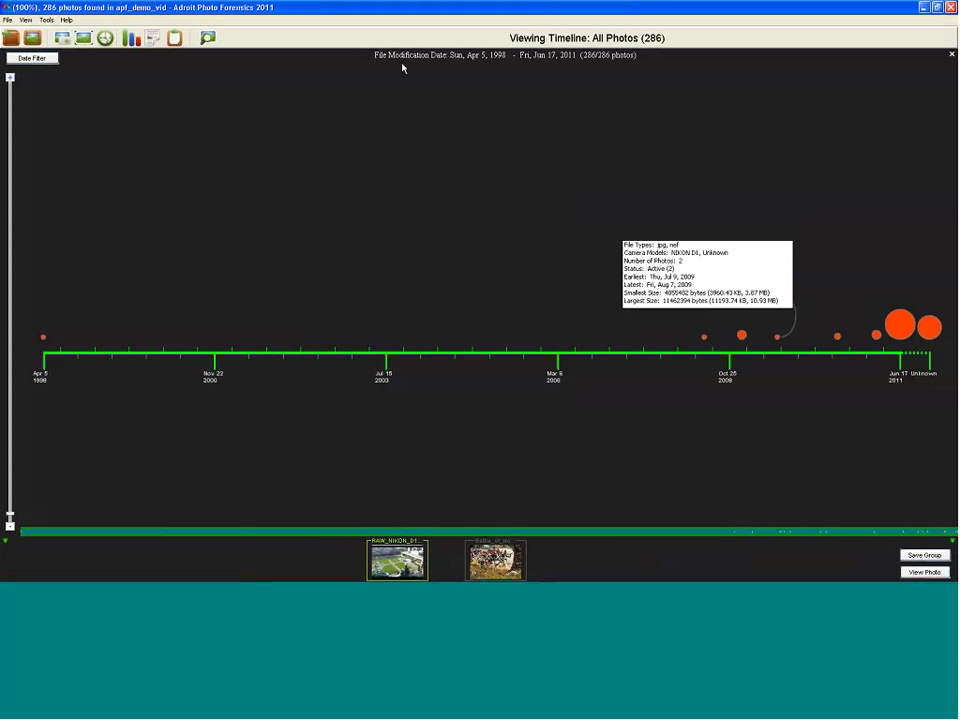
Step: Replot the timeline by EXIF Date Time and list the March 2006 group's photos
left_click(32, 58)
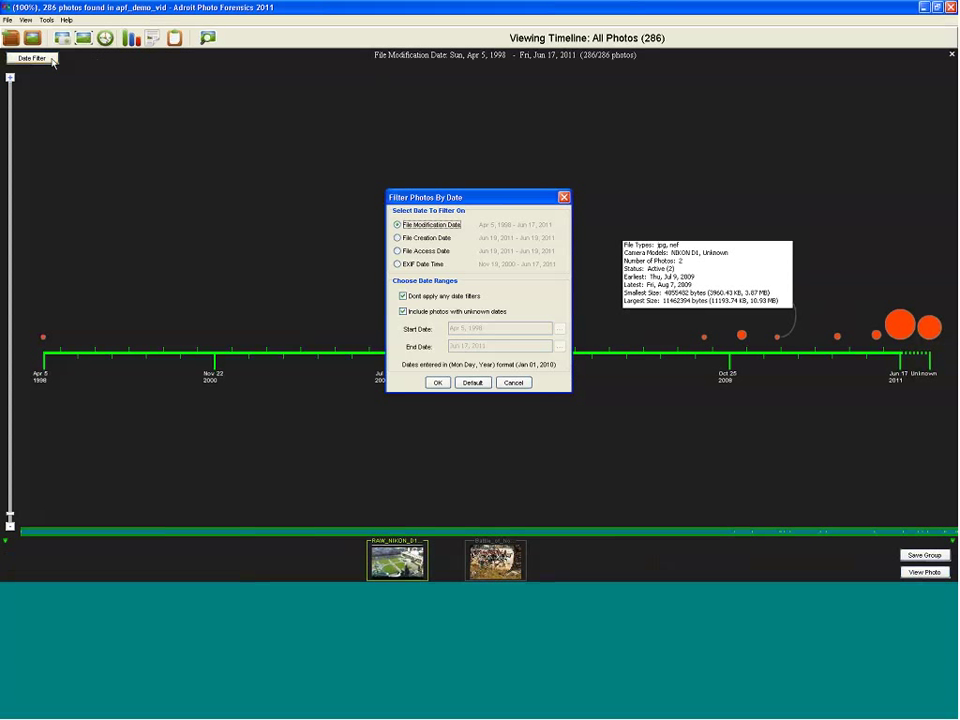
left_click(416, 265)
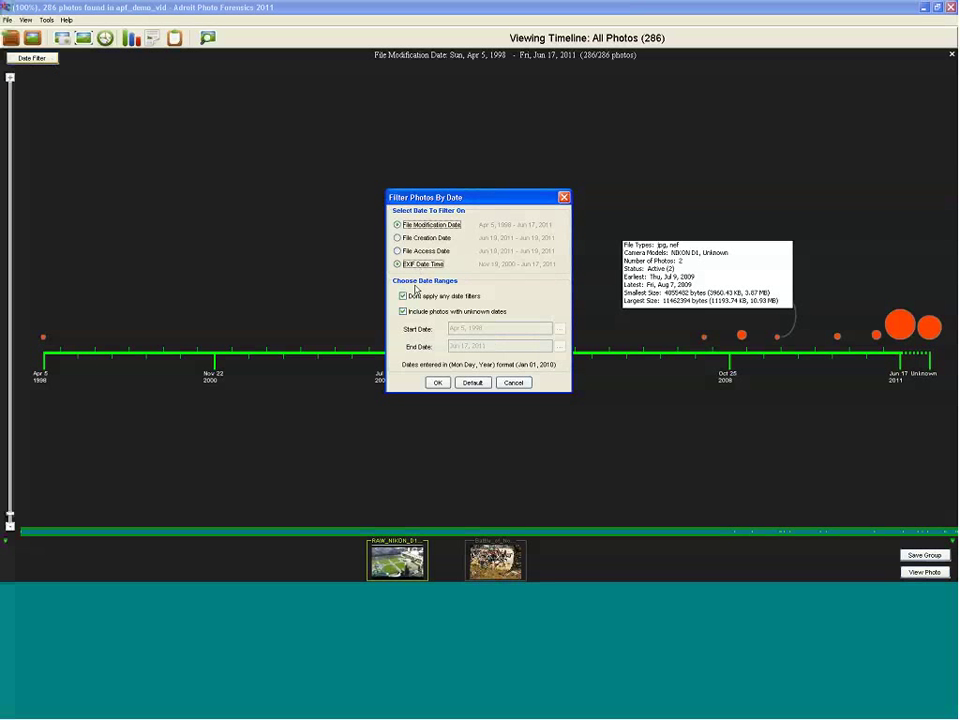
left_click(440, 384)
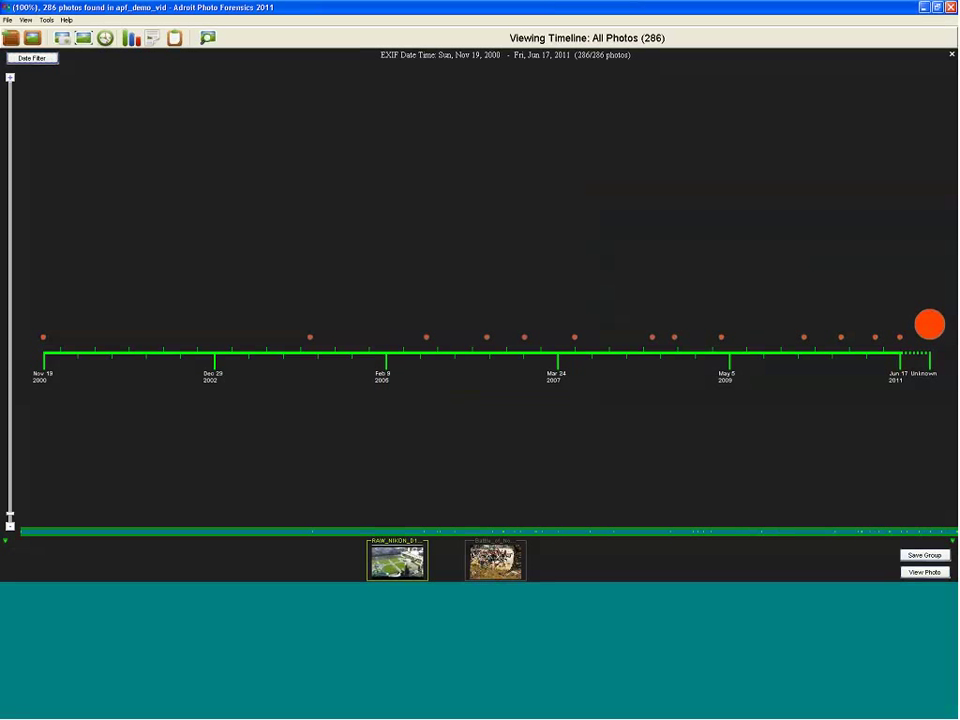
left_click(487, 337)
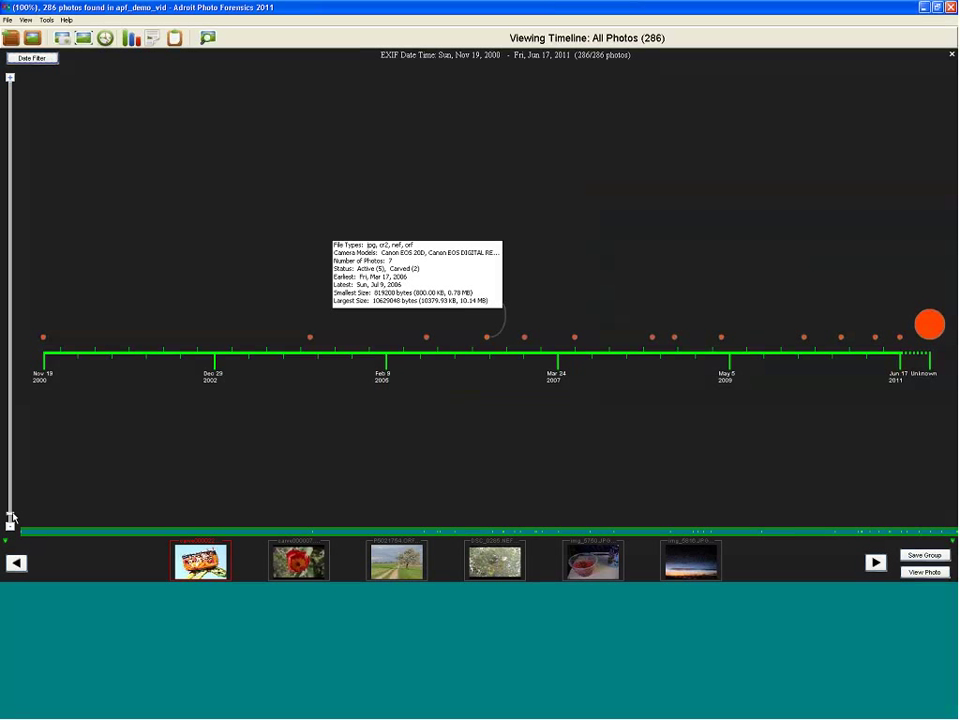
Step: Zoom the timeline, check the Mar 17, 2006 and June 2011 groups, then list the unknown-date photos
scroll(21, 396, "up", 2)
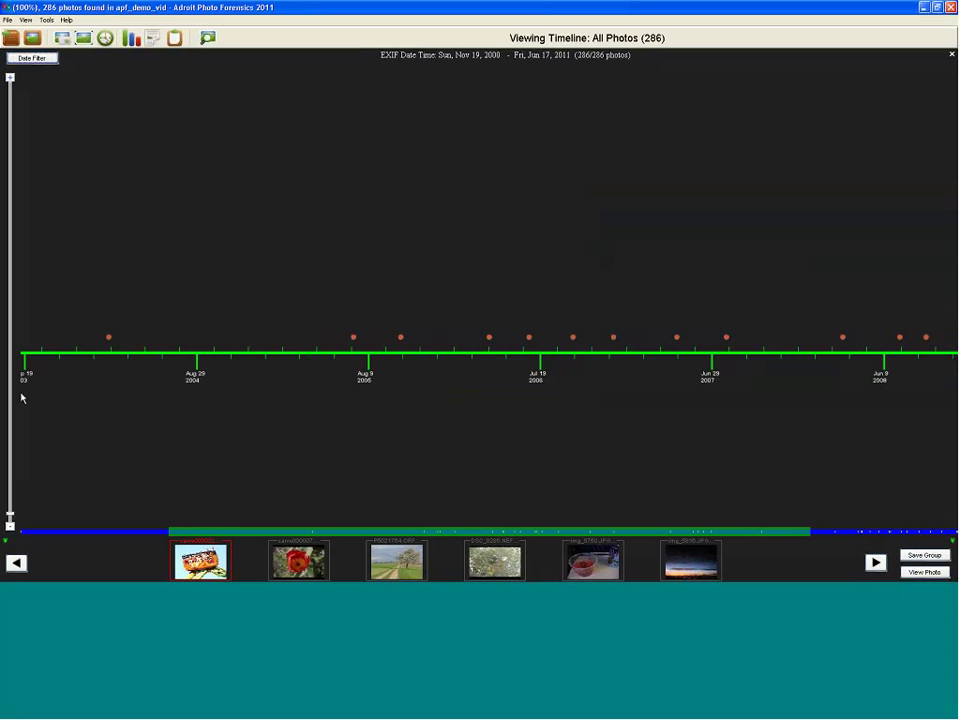
scroll(21, 397, "up", 2)
mouse_move(486, 338)
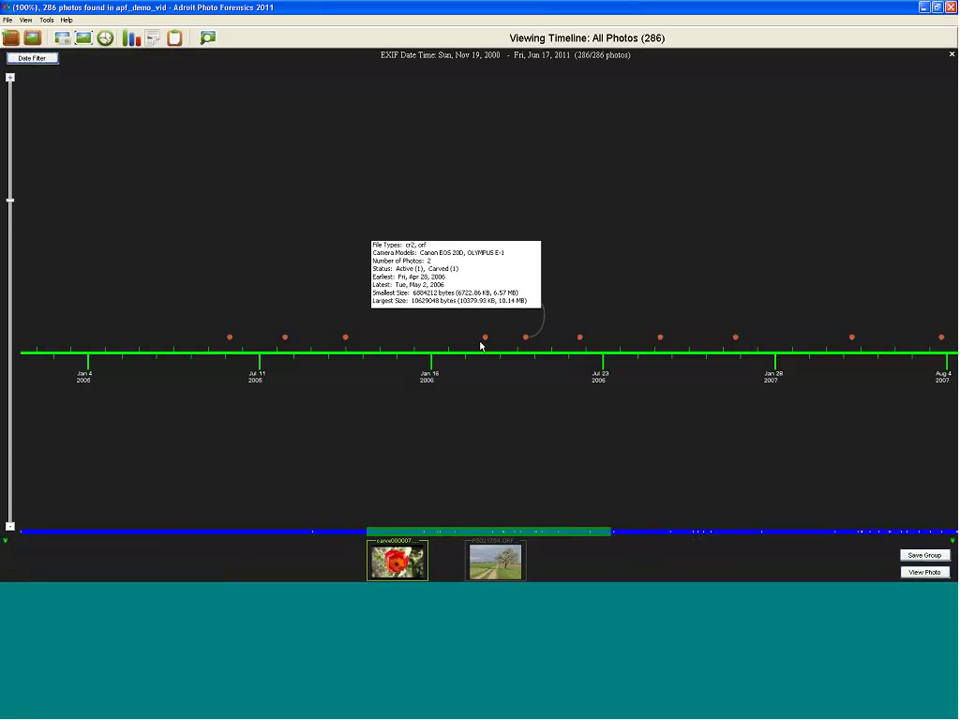
left_click(485, 338)
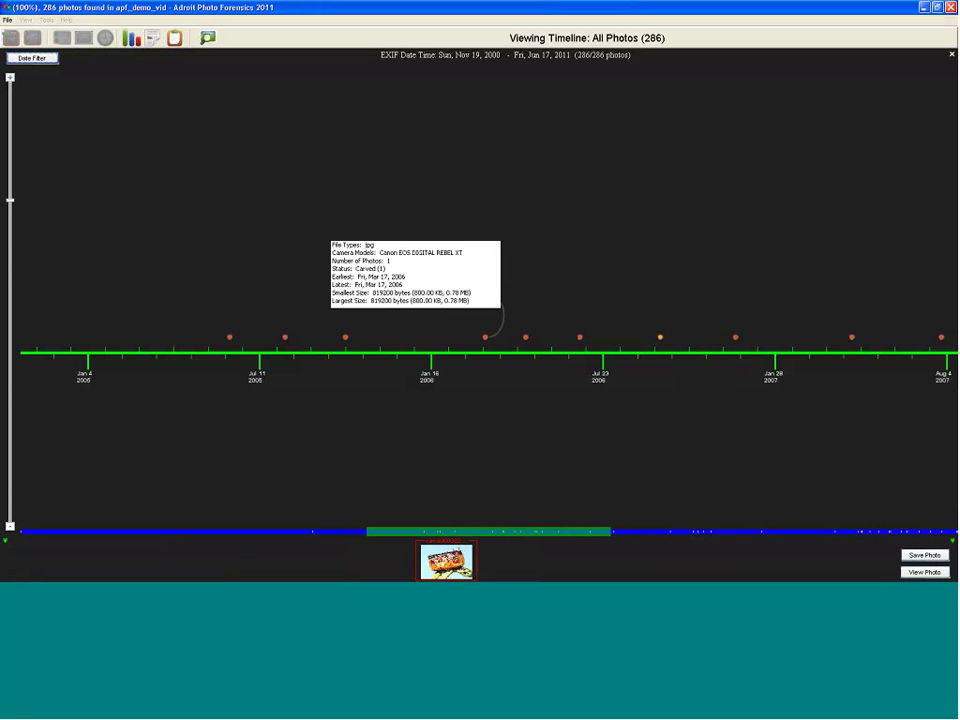
left_click_drag(581, 533, 895, 533)
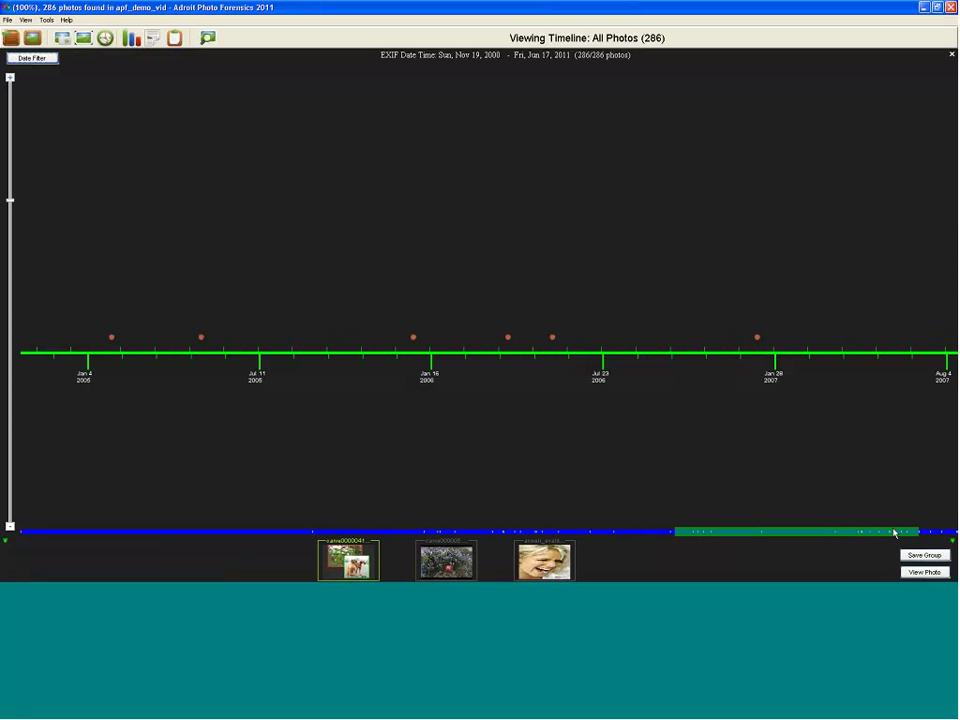
left_click(895, 339)
left_click(930, 332)
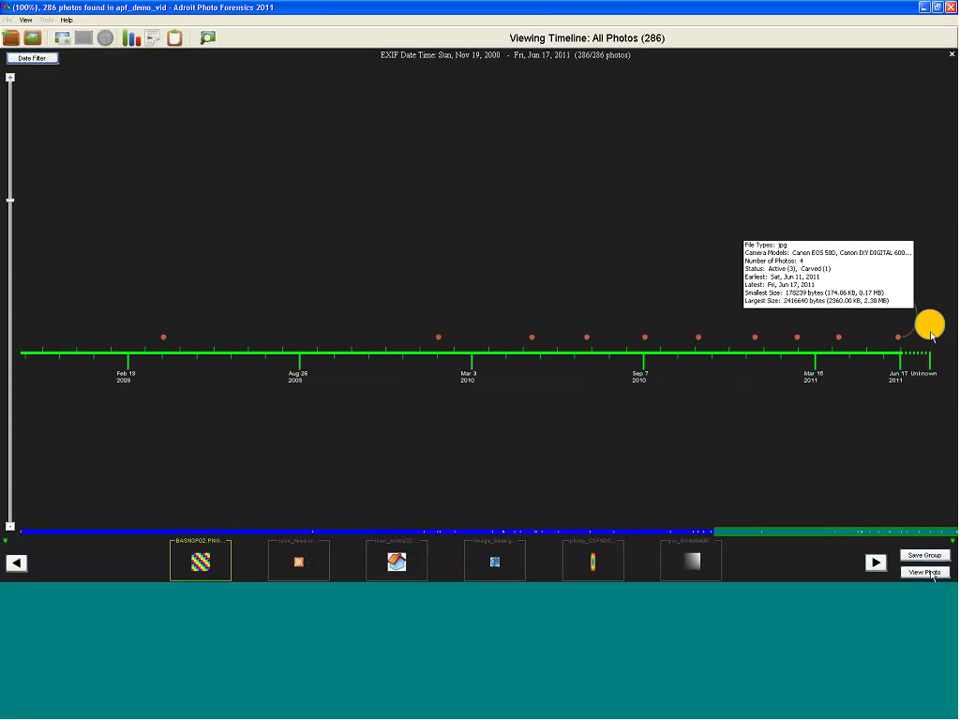
Step: View the unknown-date photos, step forward through two of them, then close the viewer
left_click(926, 573)
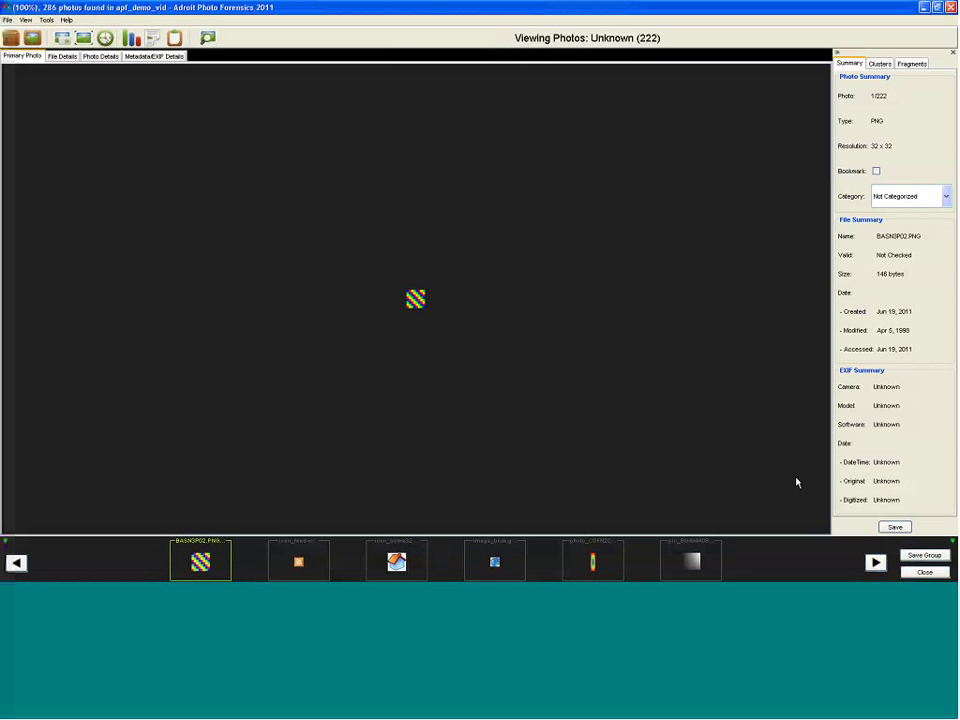
key("Right")
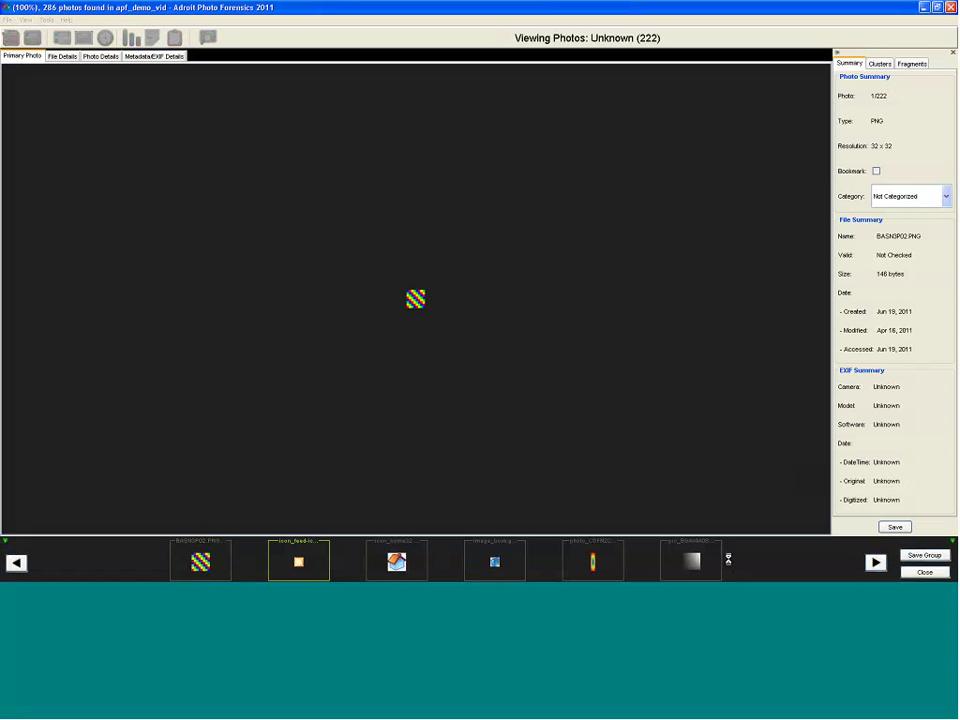
key("Right")
key("Right")
key("Right")
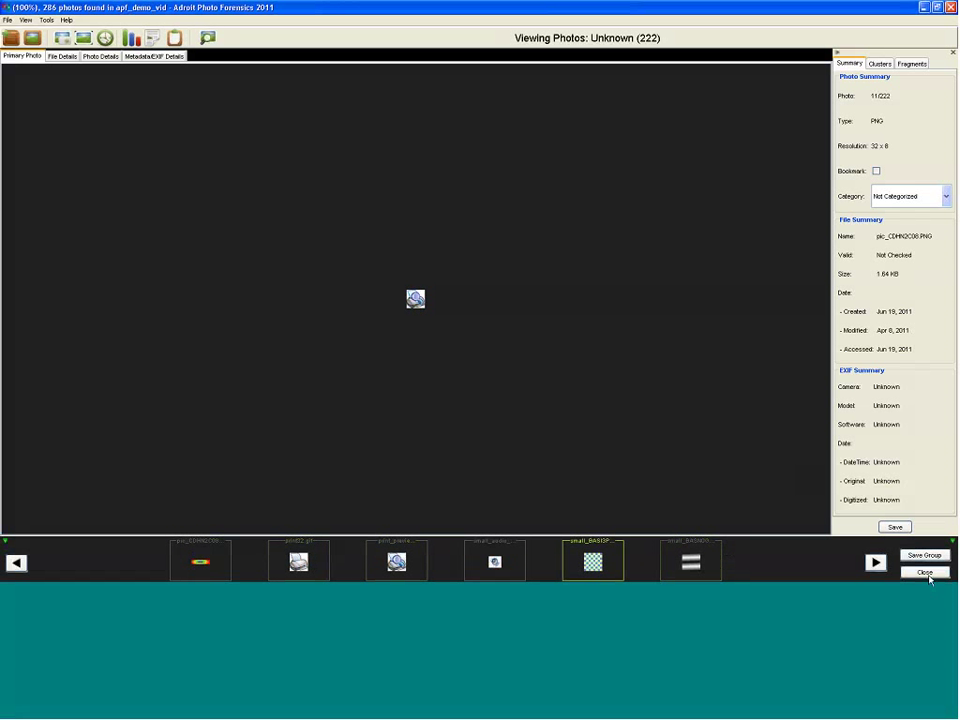
left_click(925, 573)
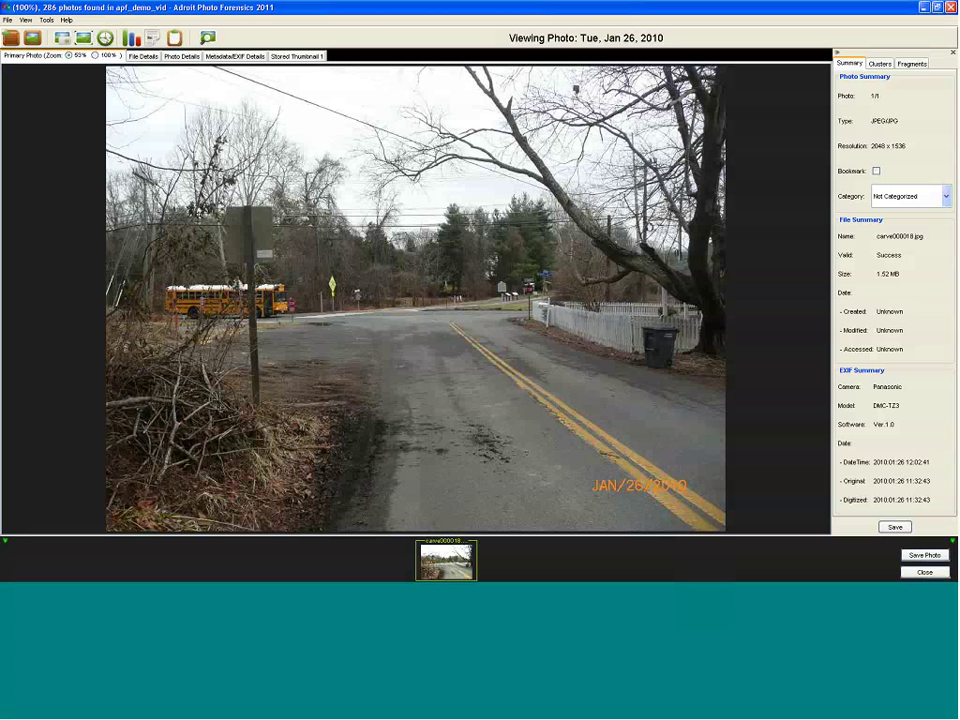
Step: Compute apf_demo.E01's current MD5 hash in Verify Hashes, confirm it matches, and close the dialog
left_click(25, 20)
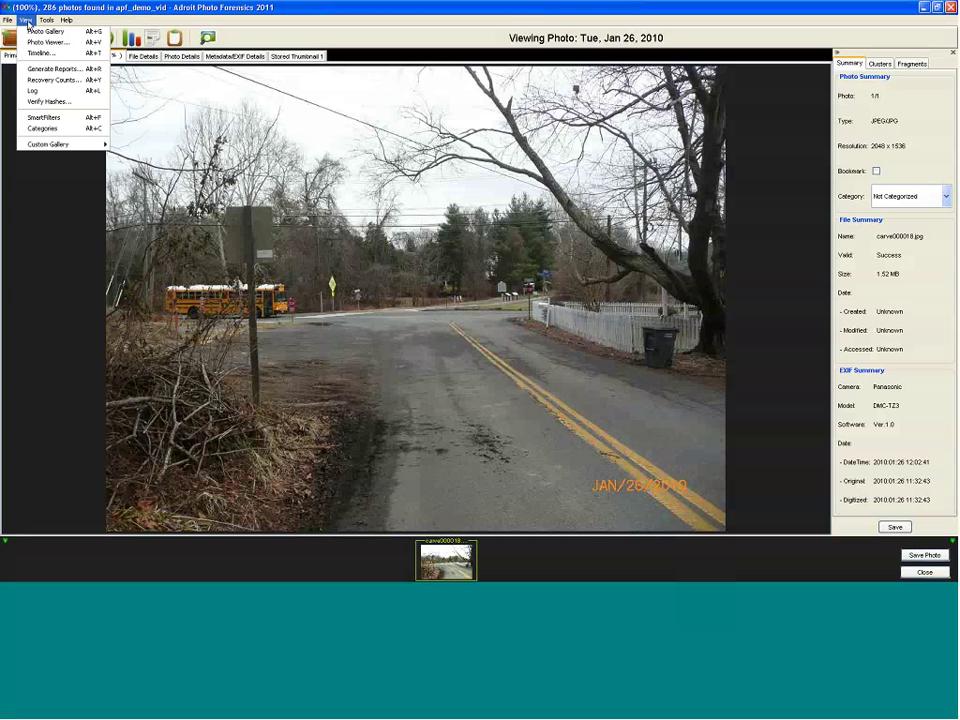
left_click(42, 104)
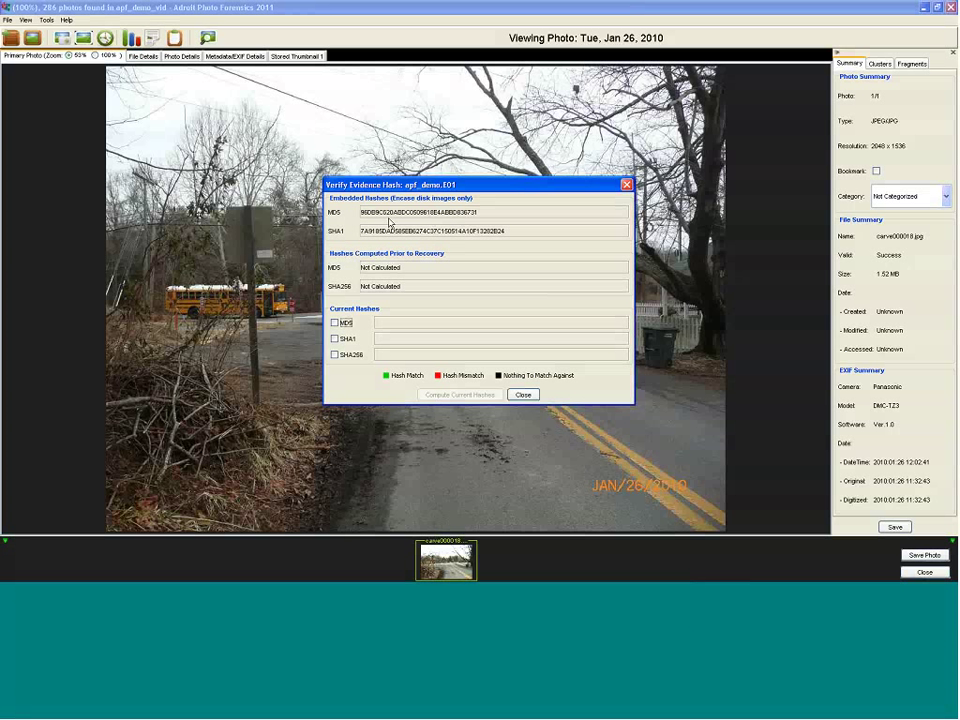
left_click(335, 326)
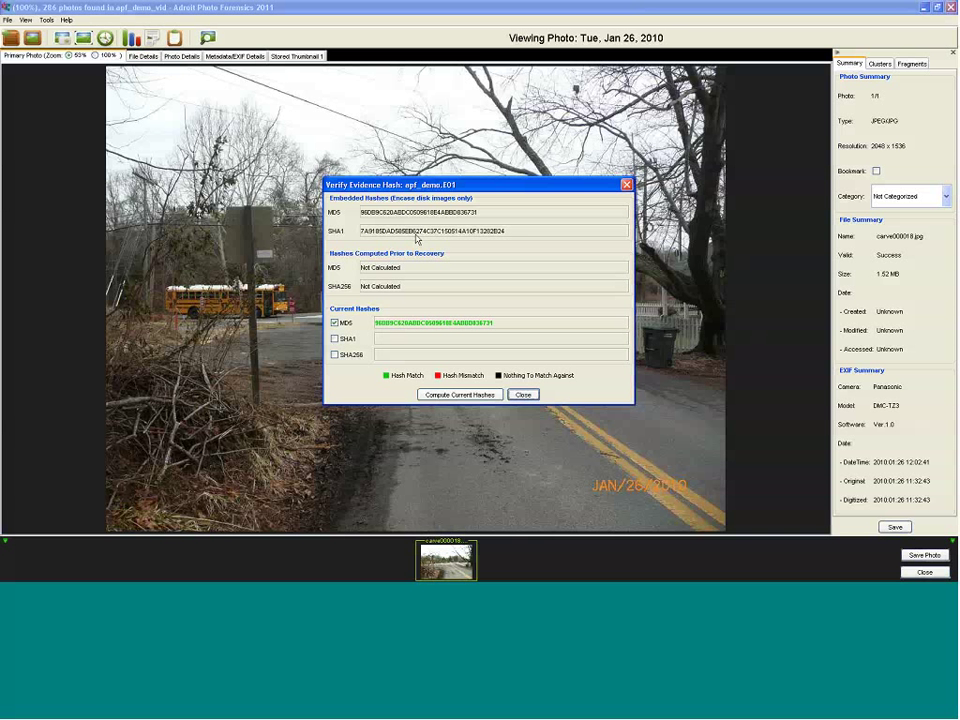
left_click(523, 394)
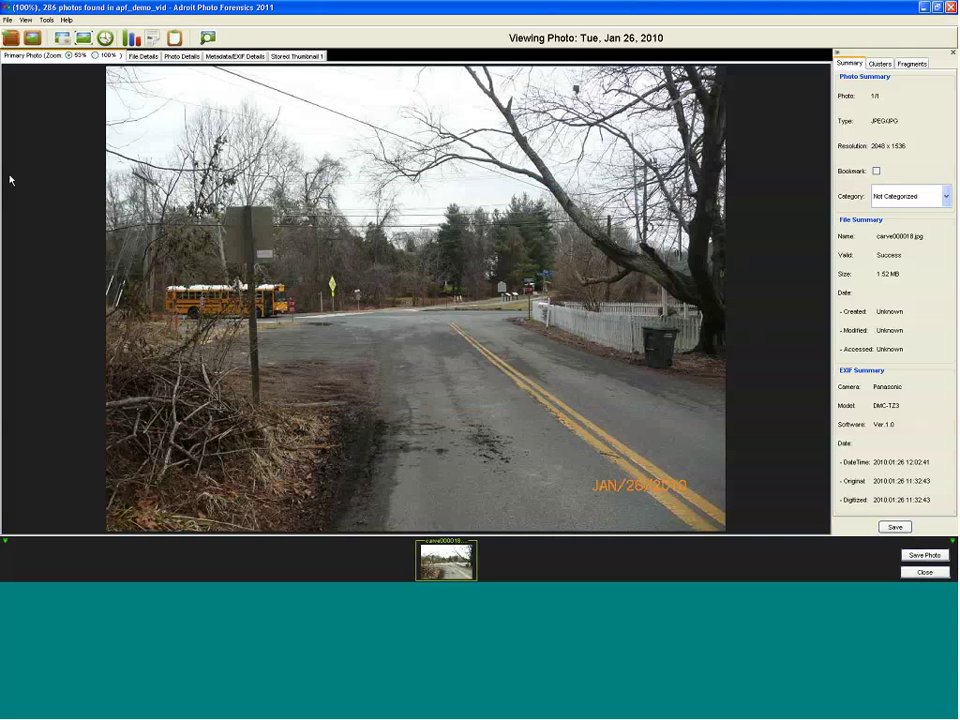
left_click(152, 37)
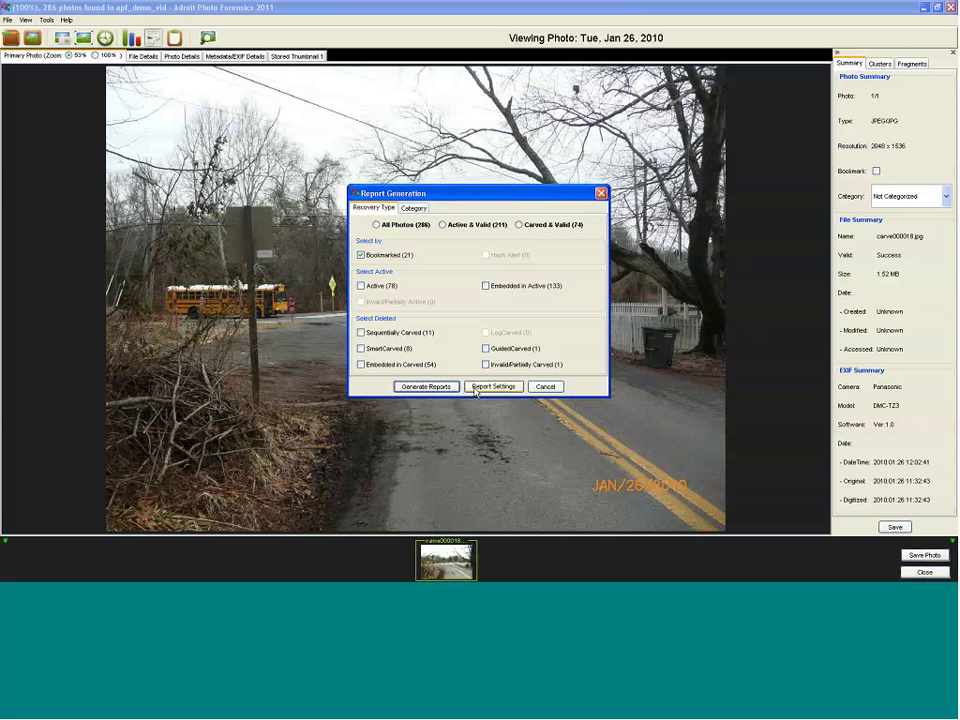
left_click(546, 387)
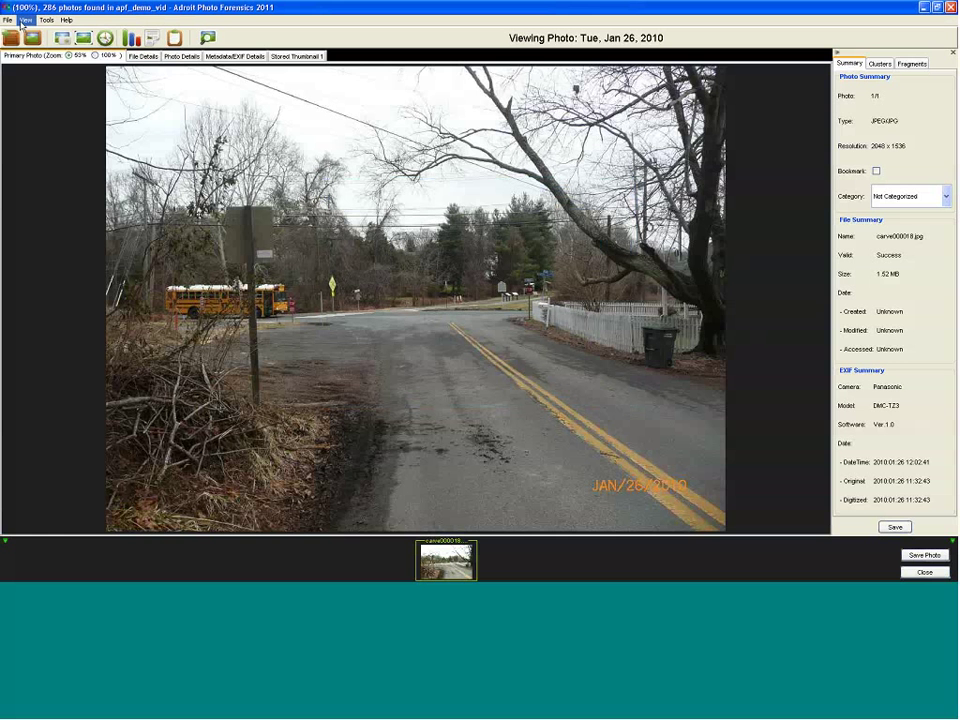
left_click(8, 20)
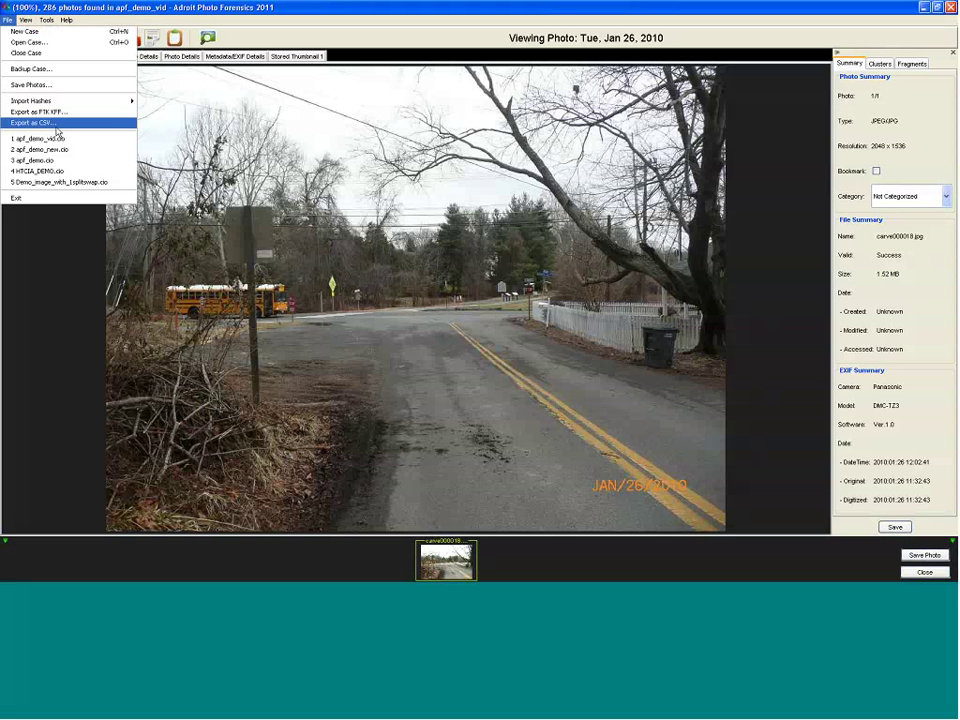
mouse_move(46, 20)
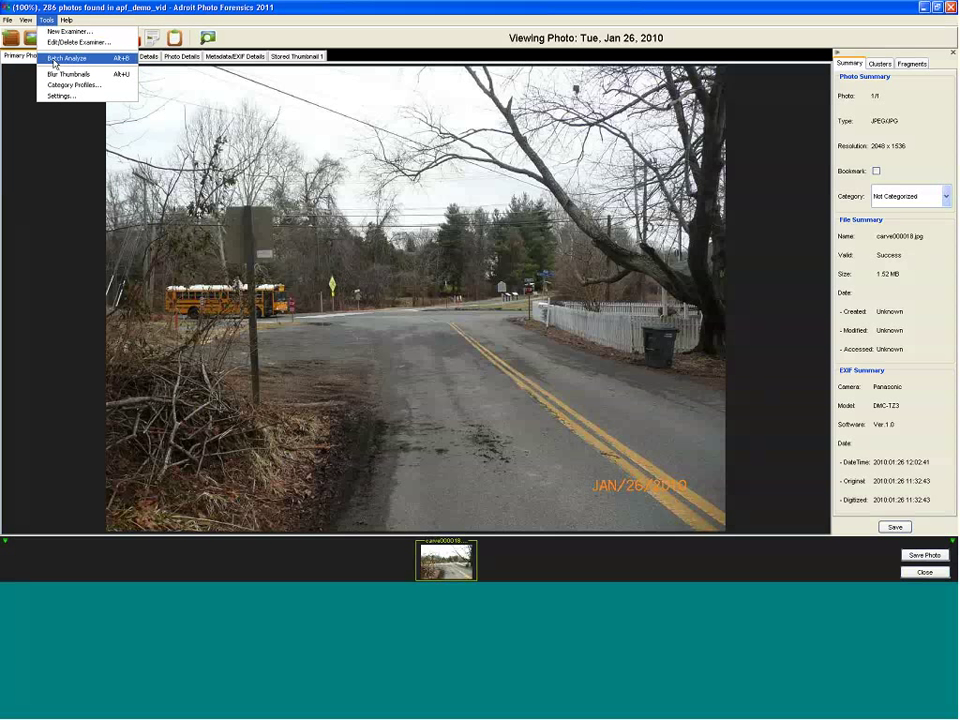
left_click(55, 60)
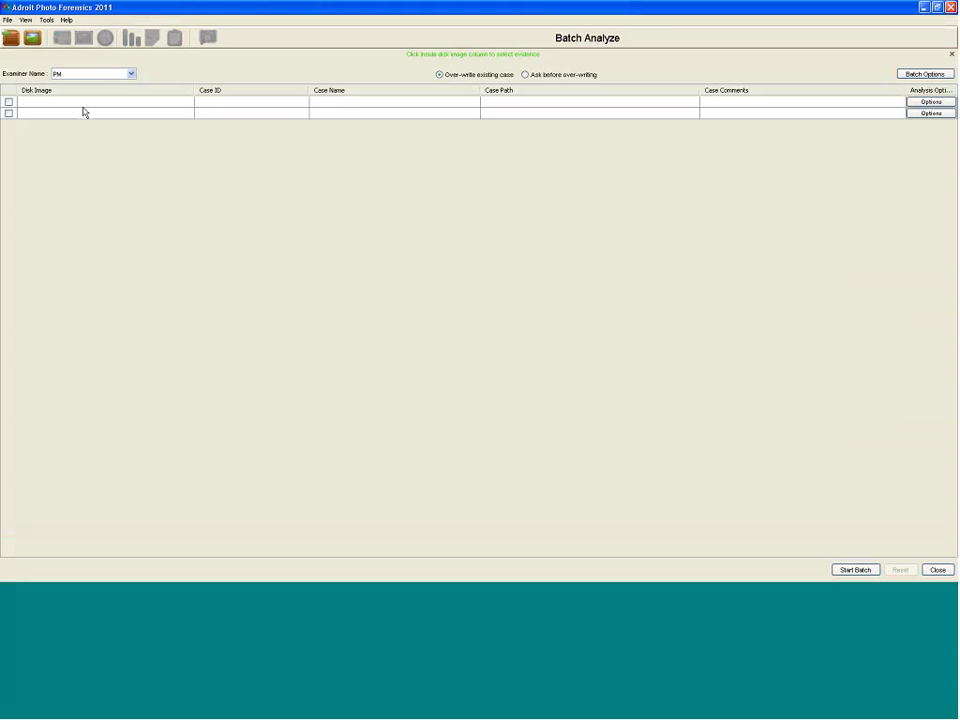
Step: Add apf_demo.E01, del_AD_Testset.img, HTCIA_DEMO.img and TECHNOSECURITY_DEMO2.img to the Batch Analyze table
left_click(85, 108)
left_click(404, 211)
left_click(411, 242, "shift")
key("Return")
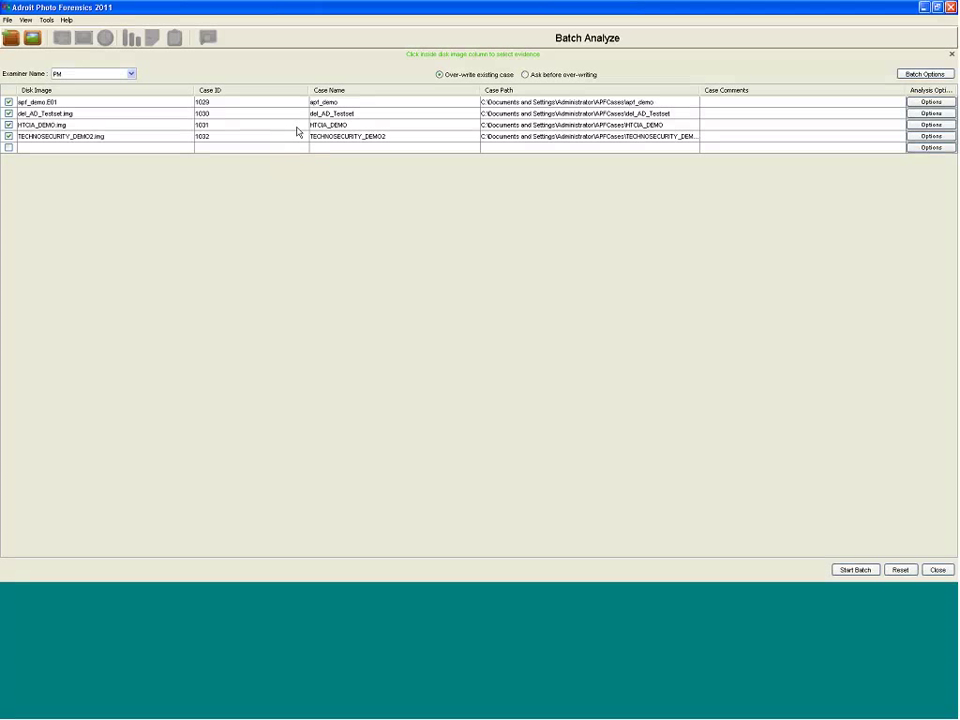
mouse_move(296, 131)
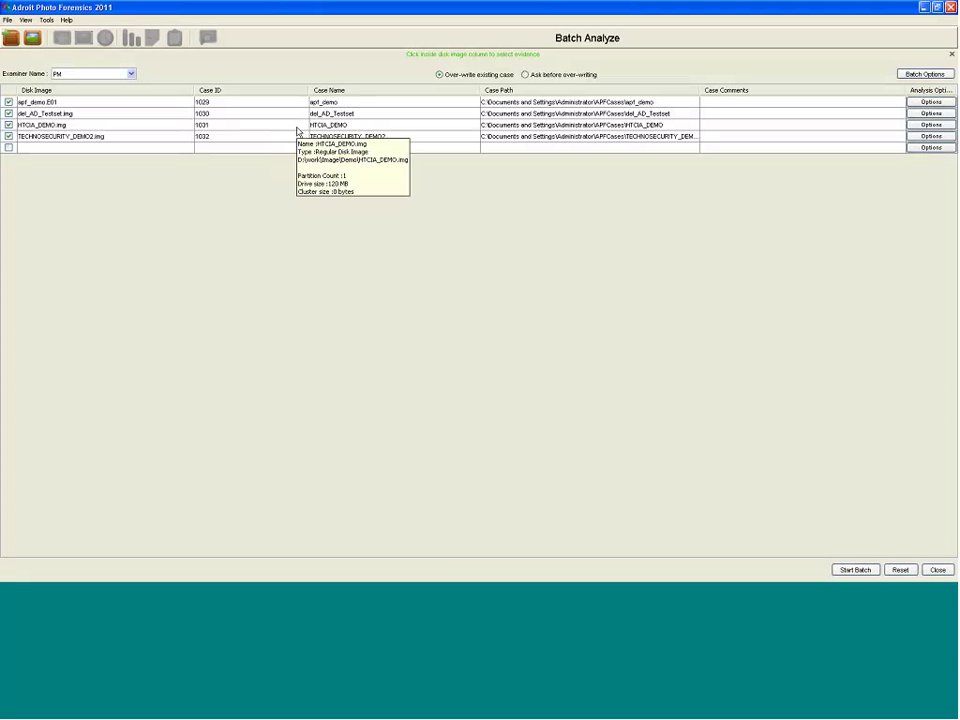